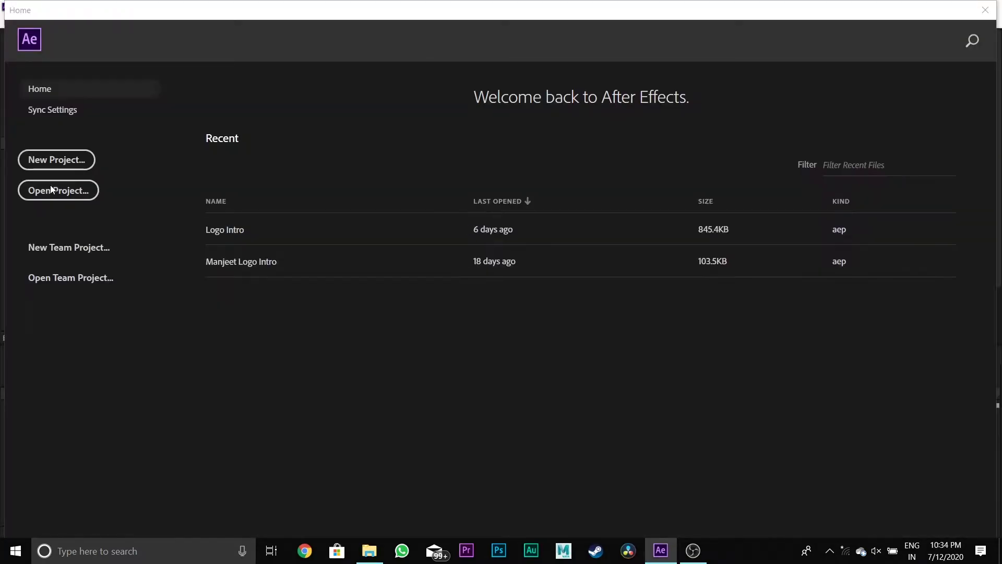
- Start a new project and create a 3840 × 2160, 60 fps, 20-second composition named Main Comp
left_click(58, 160)
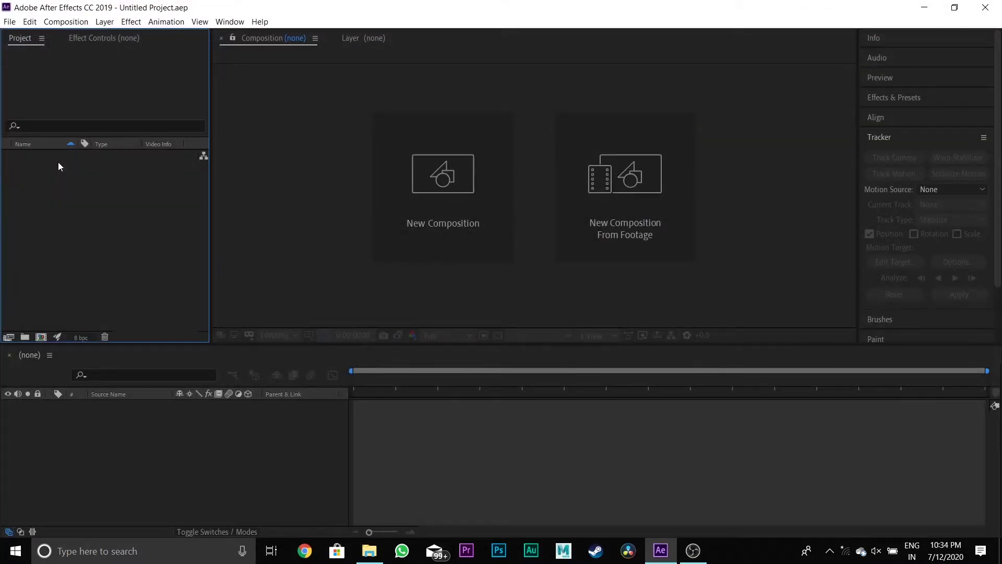
left_click(41, 337)
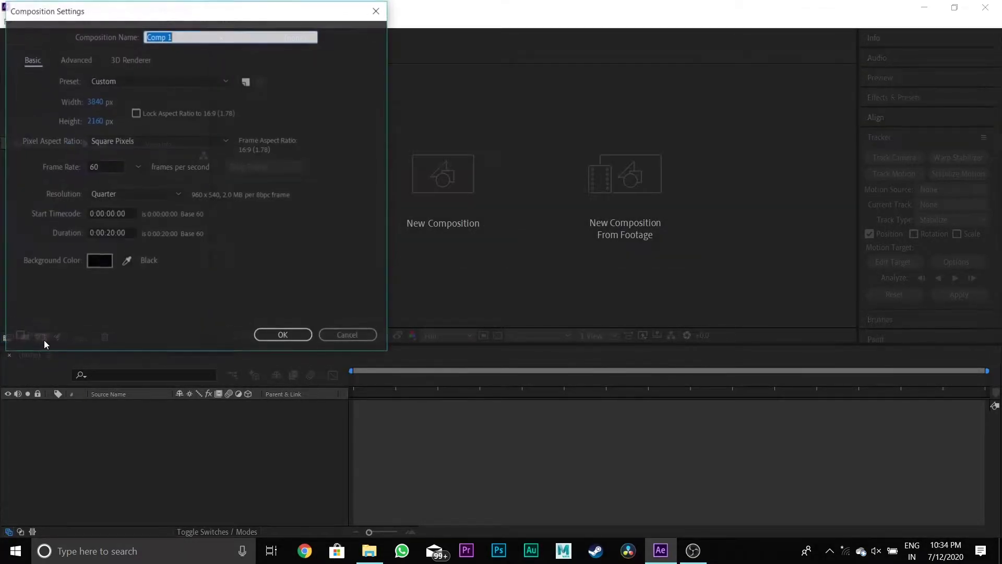
type("Main")
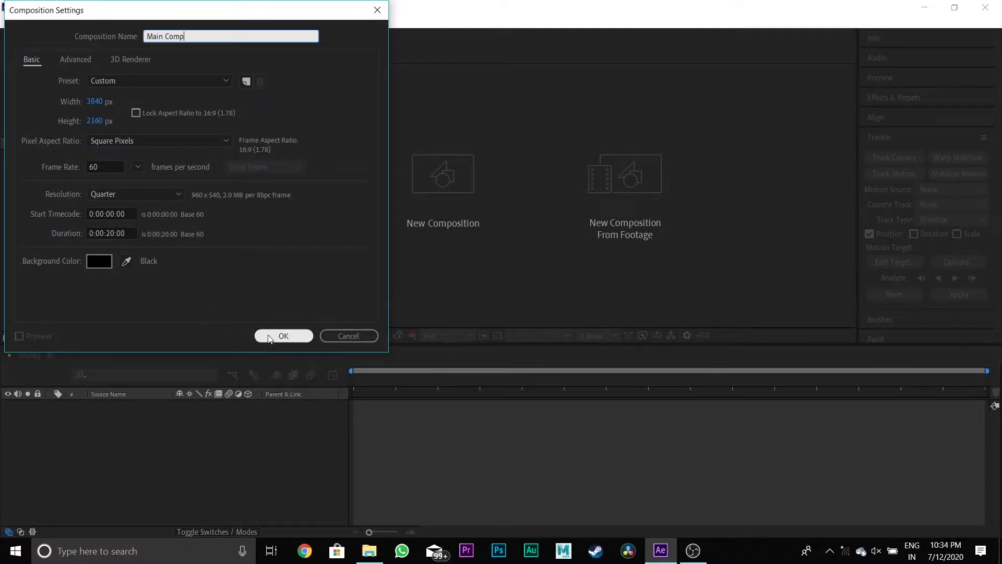
left_click(291, 340)
- Import the MVI_0843 video and place it as a layer in Main Comp
right_click(104, 281)
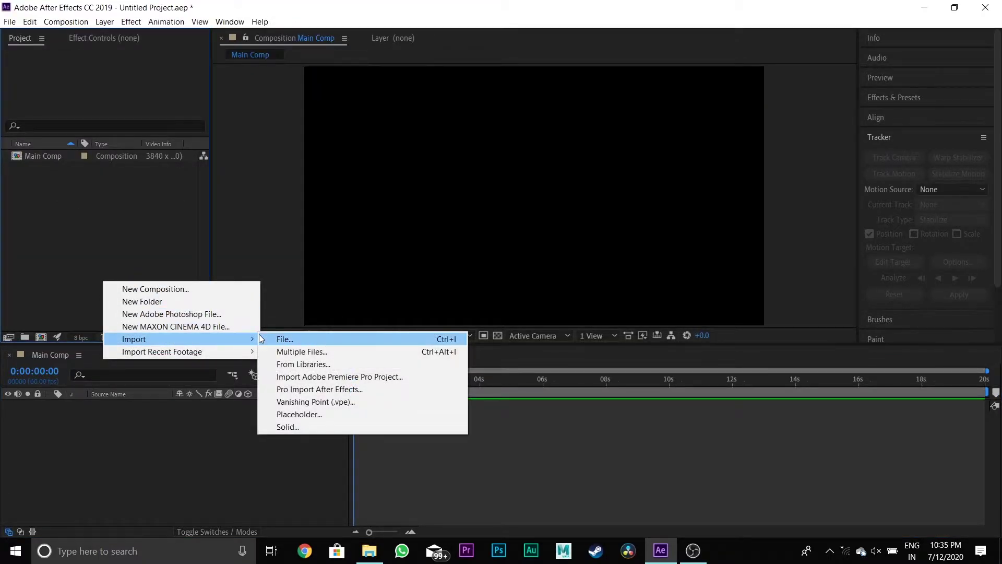
left_click(260, 338)
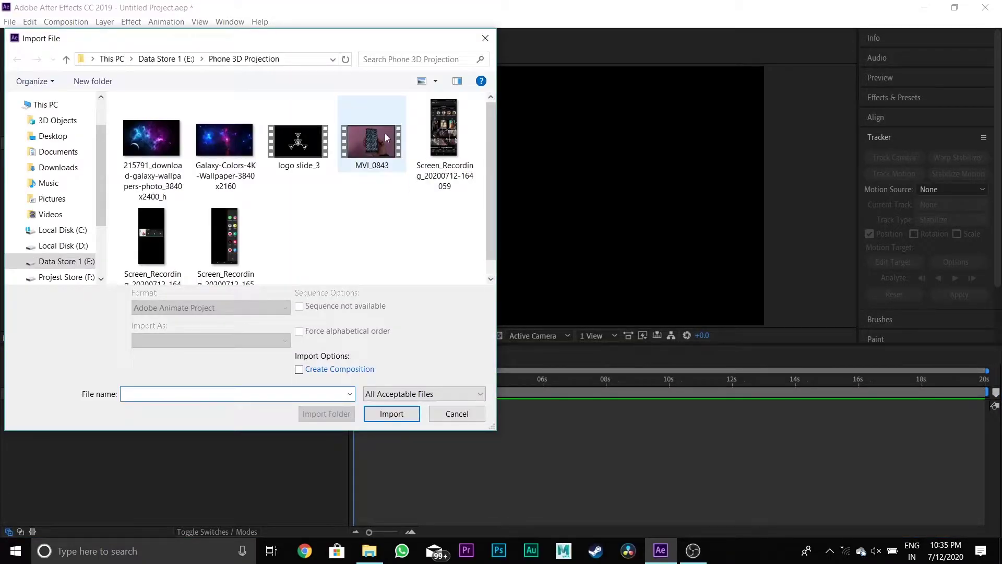
double_click(385, 134)
left_click_drag(60, 169, 93, 429)
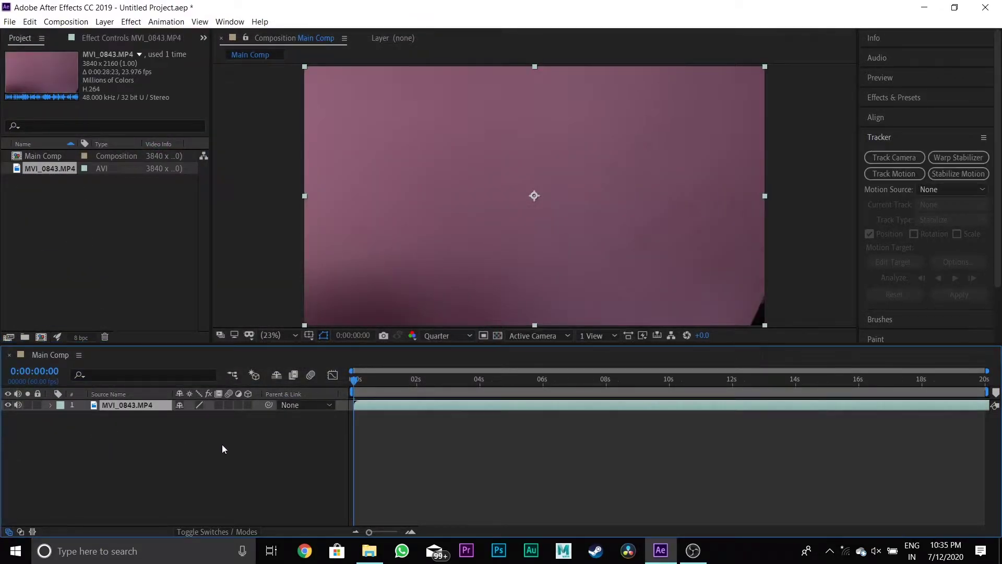
- Run Track Camera on the MVI_0843 video layer
right_click(145, 409)
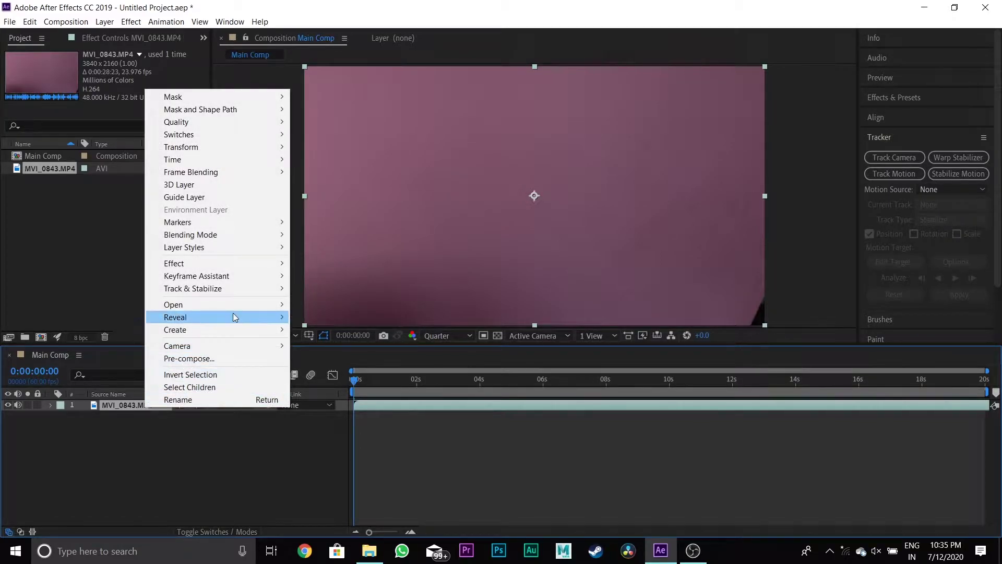
mouse_move(271, 288)
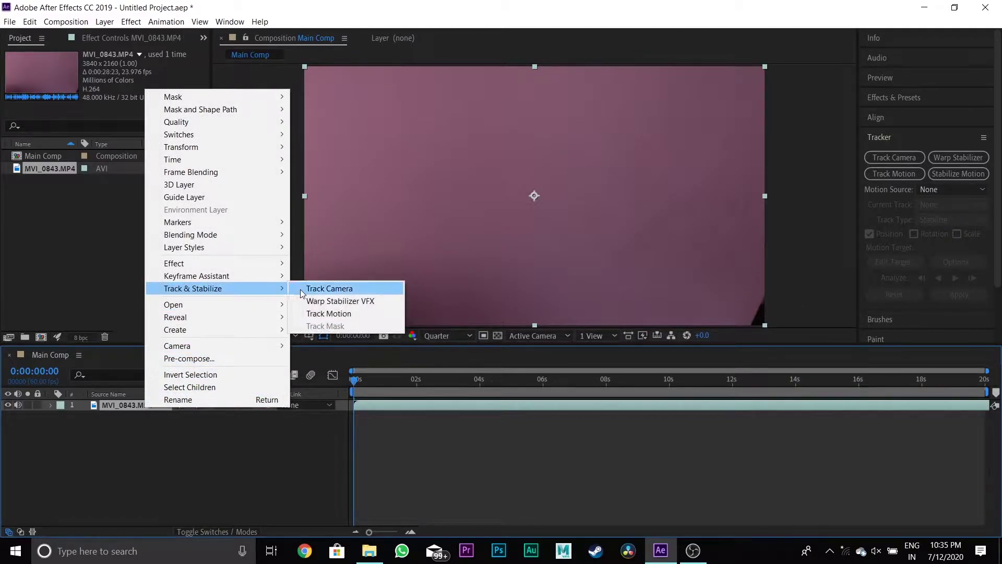
left_click(329, 288)
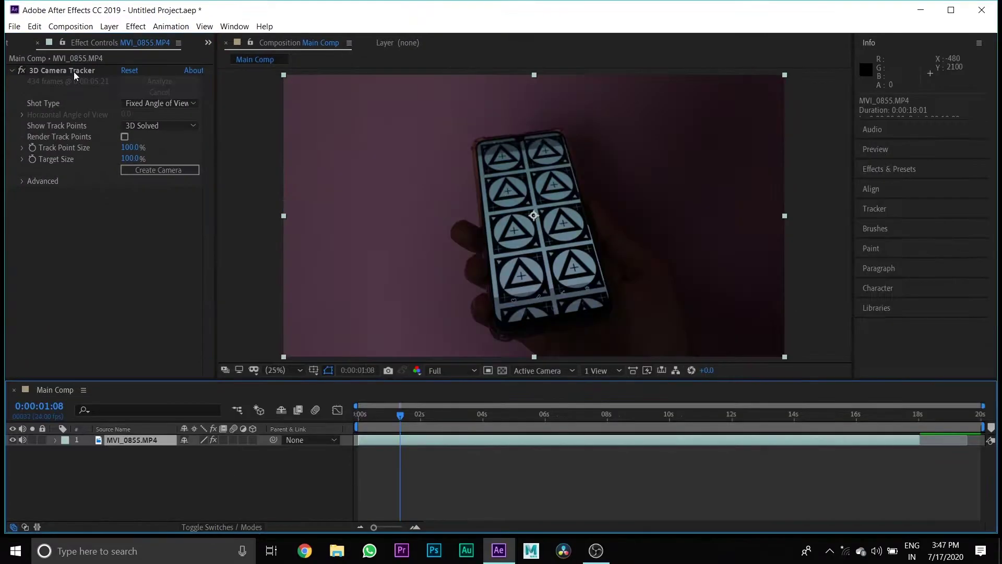
- Create a solid and camera from the 3D Camera Tracker points on the phone's screen
left_click(73, 71)
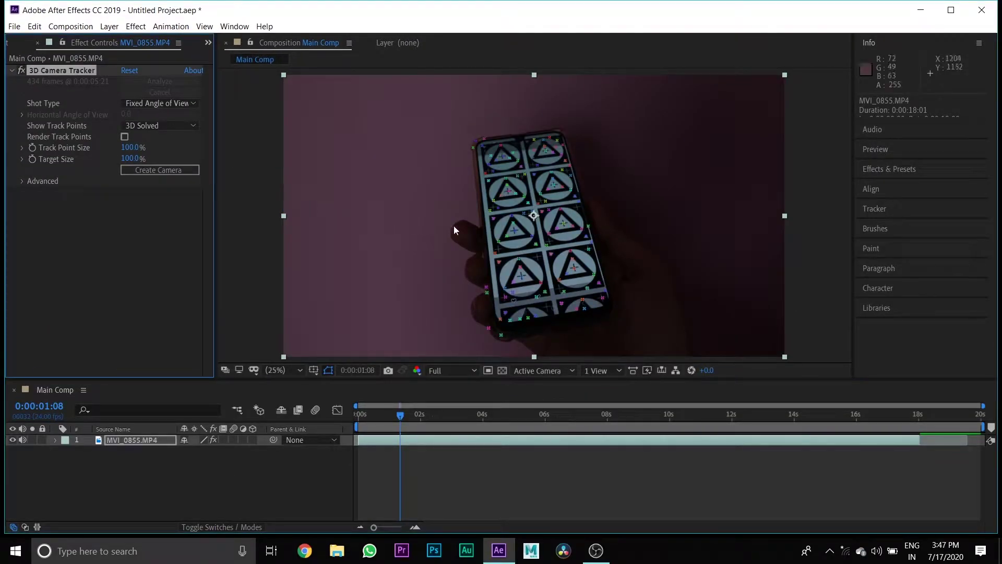
right_click(533, 197)
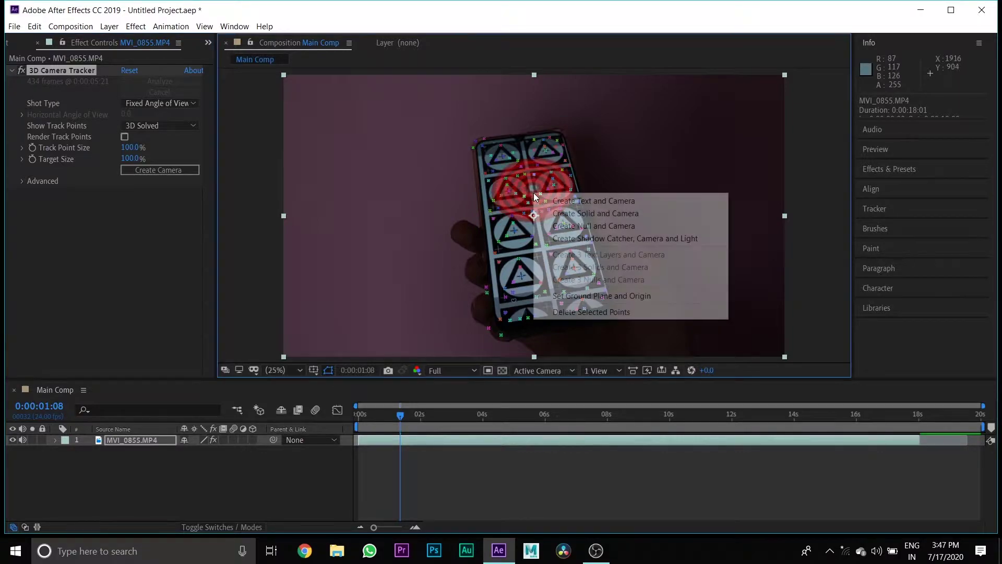
left_click(556, 215)
- Create a 20-second, 3840 × 2160 composition named Black Screen and show its transparency grid
left_click(55, 27)
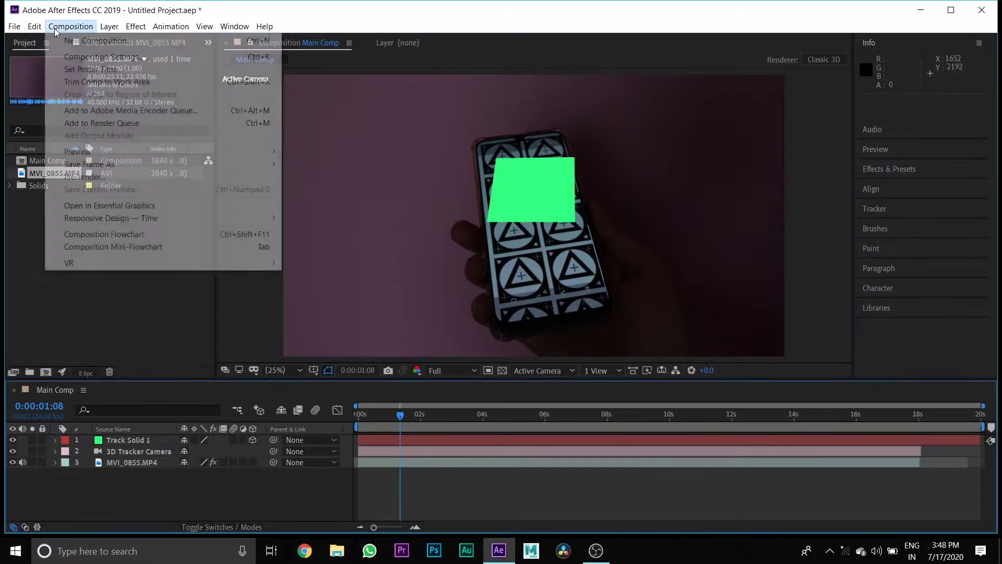
left_click(62, 41)
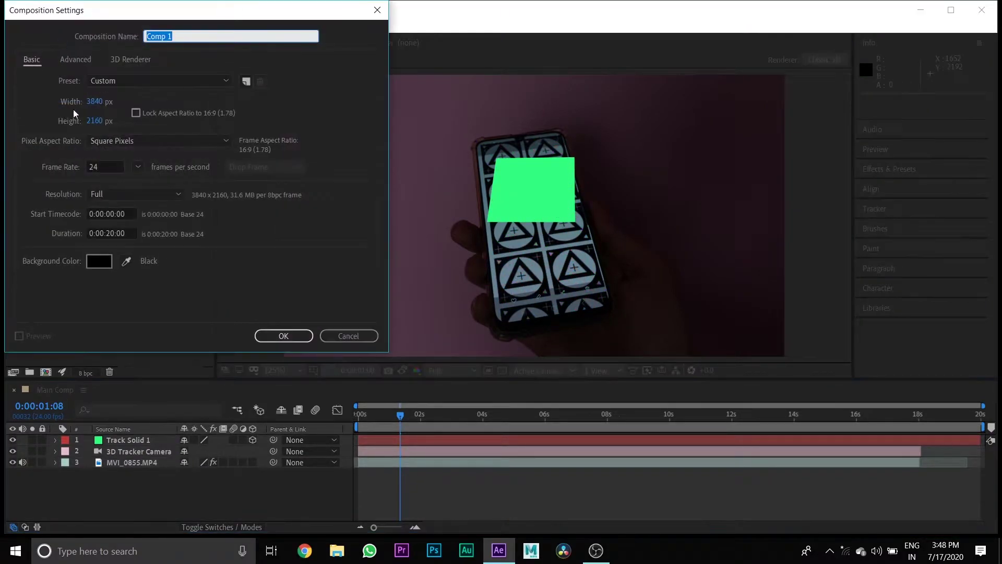
type("Black Screen")
left_click(275, 338)
left_click(503, 370)
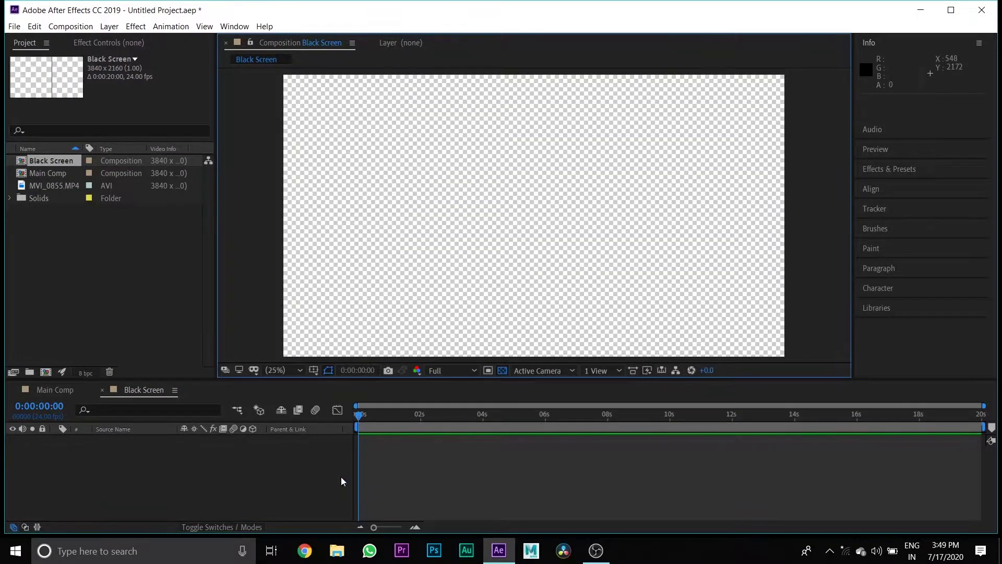
left_click(262, 485)
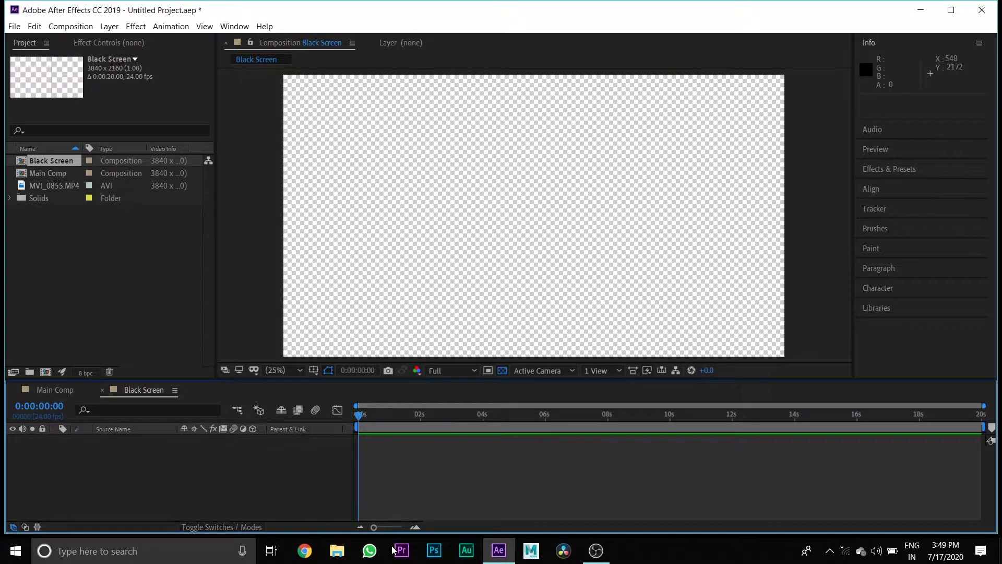
- Import Phone Screen.png and place it in the Black Screen composition at 86% scale
right_click(81, 304)
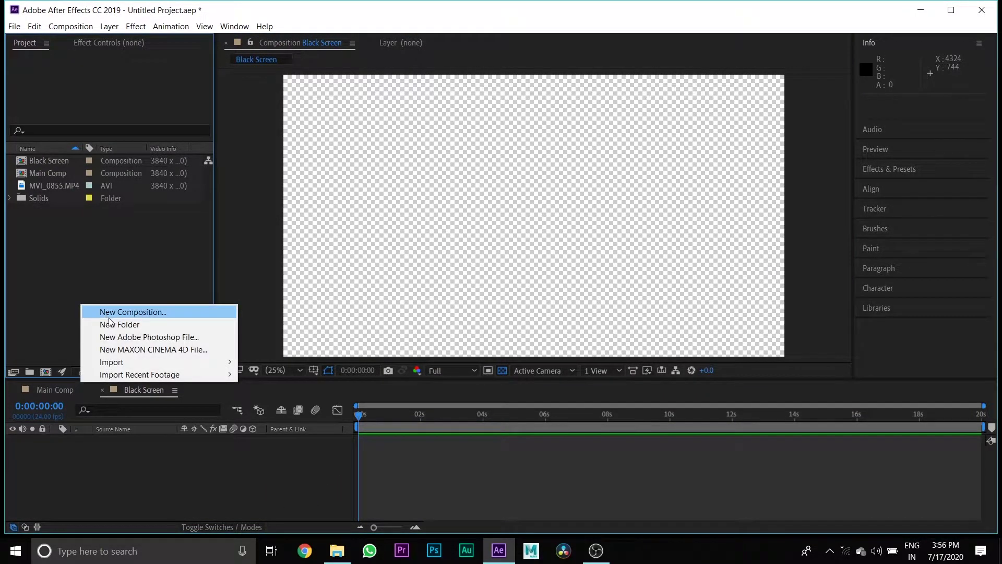
left_click(172, 364)
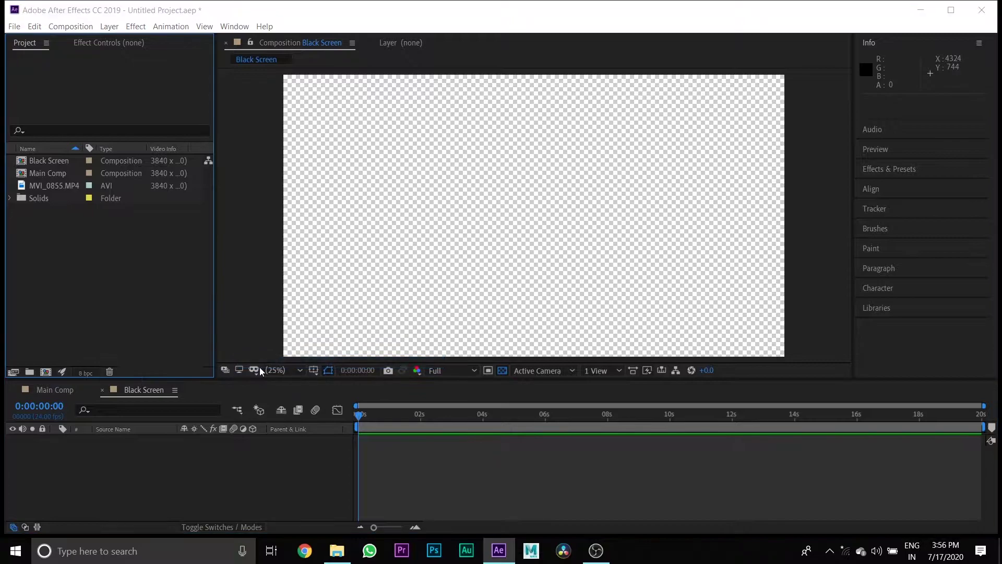
double_click(311, 162)
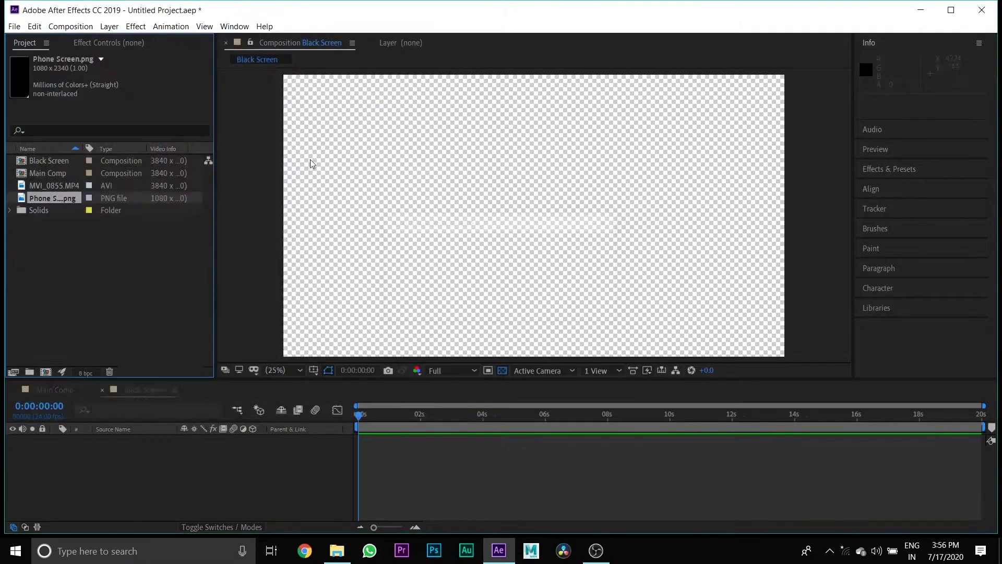
left_click_drag(67, 196, 104, 452)
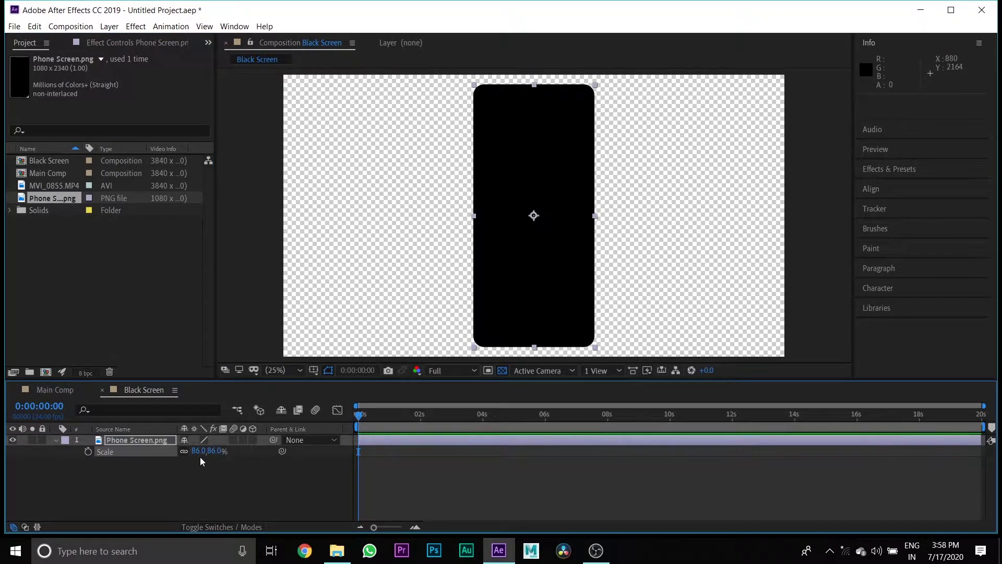
- Show the Tools panel and draw a white rounded rectangle starting at the black phone shape's top-left corner
key("ctrl+1")
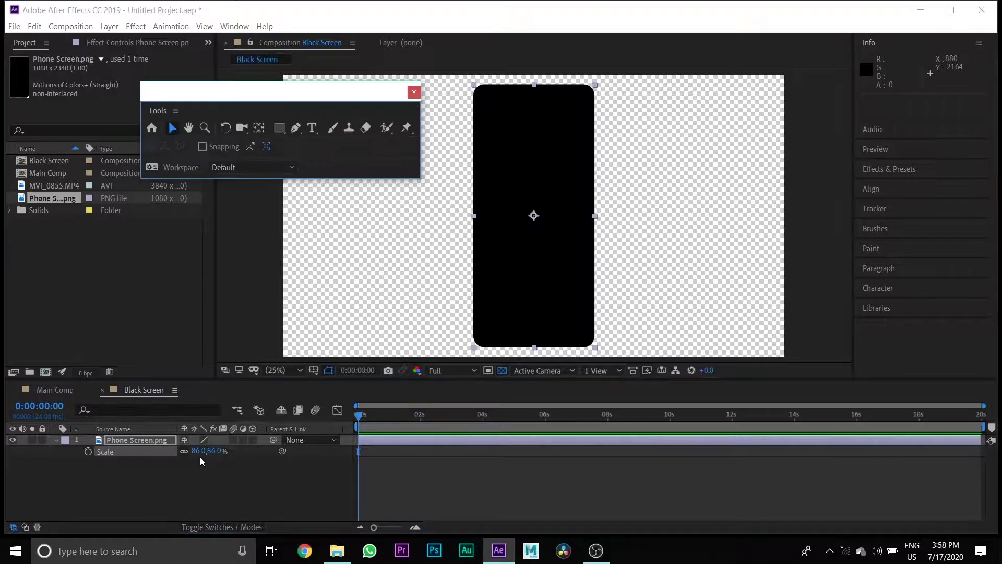
left_click(200, 456)
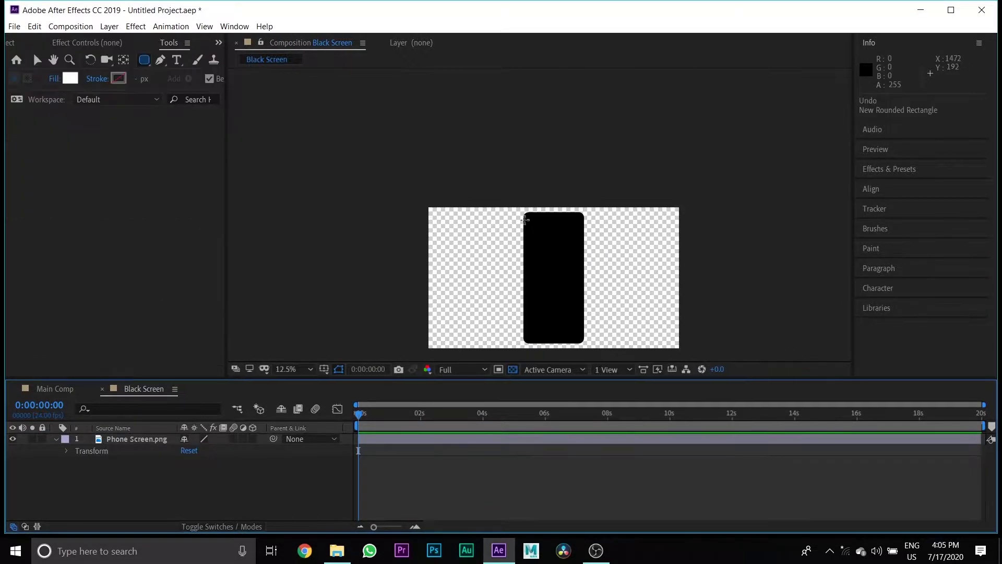
scroll(526, 222, "up", 6)
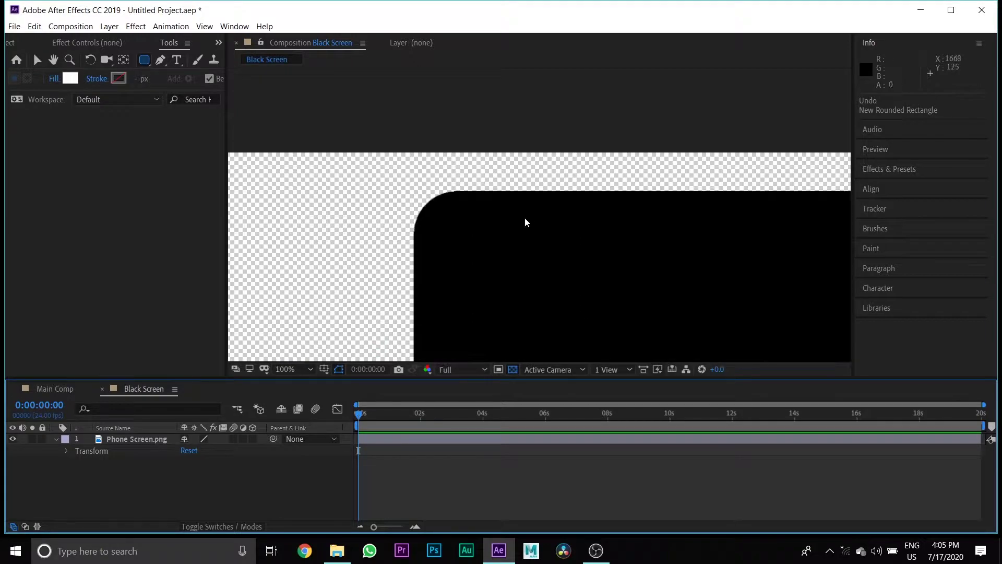
left_click_drag(423, 205, 654, 360)
key("ctrl+z")
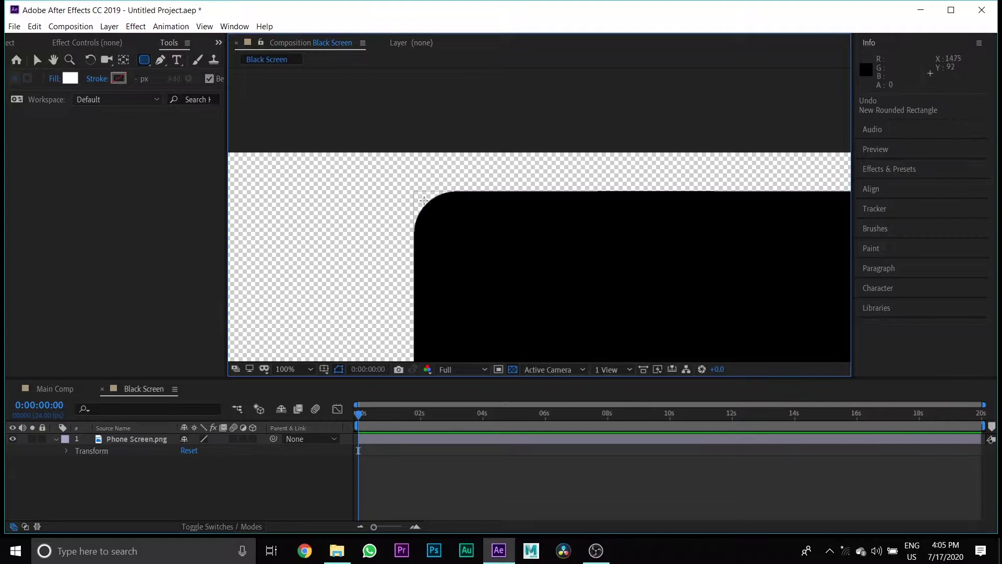
mouse_move(421, 202)
left_mouse_down()
mouse_move(752, 394)
mouse_move(774, 390)
left_mouse_up()
scroll(606, 282, "down", 3)
mouse_move(596, 259)
left_mouse_down()
mouse_move(615, 295)
mouse_move(606, 248)
left_mouse_up()
key("ctrl+z")
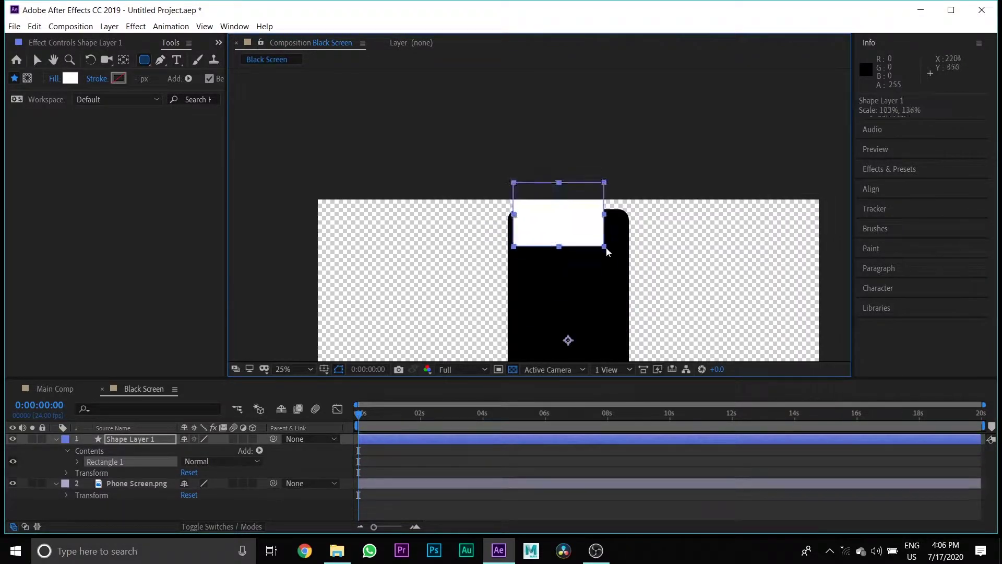
key("ctrl+z")
- Move the white rectangle's upper vertices to the top-left and top-right corners of the black phone shape
scroll(605, 248, "up", 3)
mouse_move(434, 204)
left_mouse_down()
mouse_move(414, 230)
mouse_move(445, 191)
left_mouse_up()
scroll(445, 191, "down", 1)
left_click_drag(653, 209, 698, 203)
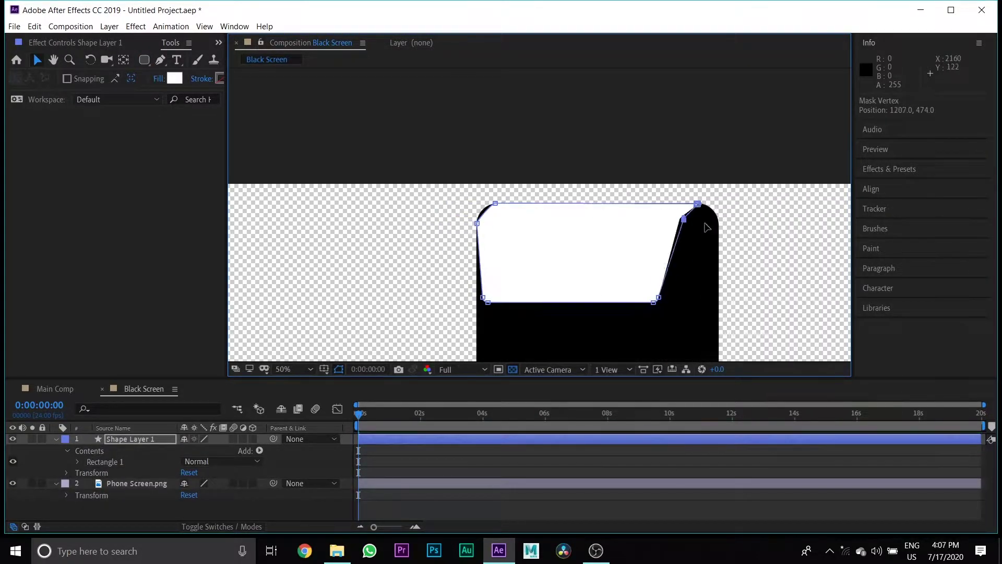
- Adjust the curve handles at the white shape's top-left corner to match the phone's rounded corner
scroll(704, 226, "up", 2)
left_click_drag(352, 167, 369, 168)
left_click(290, 246)
left_click_drag(290, 234, 290, 195)
left_click_drag(358, 168, 335, 167)
- Adjust the curve handles at the white shape's top-right corner to match the phone's rounded corner
left_click_drag(782, 208, 146, 204)
left_click(531, 164)
left_click_drag(615, 223, 614, 197)
left_click_drag(543, 165, 555, 164)
- Pull the white shape's lower vertices down toward the bottom edge of the black phone shape
scroll(555, 163, "down", 1)
left_click_drag(424, 221, 331, 27)
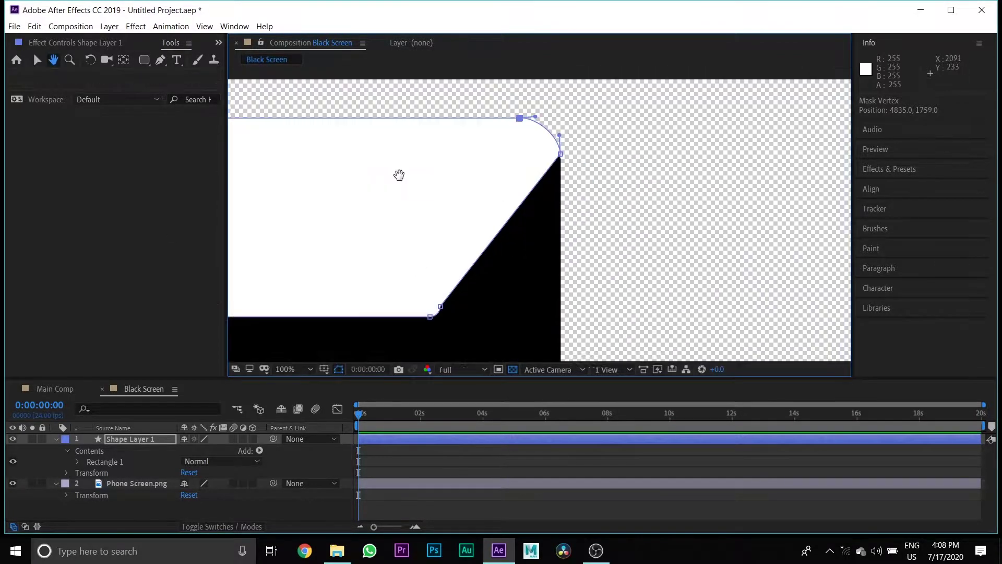
left_click_drag(371, 117, 492, 340)
left_click_drag(364, 120, 396, 261)
left_click_drag(414, 354, 389, 105)
left_click_drag(389, 104, 413, 336)
left_click_drag(450, 351, 429, 202)
left_click_drag(391, 80, 381, 350)
left_click_drag(463, 79, 456, 334)
left_click_drag(509, 314, 523, 151)
left_click_drag(471, 169, 465, 269)
- Fine-tune the white shape's bottom vertices and curve handles to match the phone's rounded lower corners
scroll(433, 309, "up", 1)
left_click_drag(400, 190, 462, 222)
left_click_drag(416, 244, 416, 286)
left_click_drag(336, 313, 360, 311)
left_click_drag(246, 183, 364, 210)
scroll(365, 211, "down", 2)
left_click_drag(392, 85, 380, 314)
left_click_drag(418, 156, 501, 273)
scroll(404, 349, "up", 2)
left_click_drag(406, 133, 407, 164)
left_click_drag(481, 261, 434, 238)
left_click_drag(407, 170, 408, 186)
- Duplicate Shape Layer 1 and set the original layer's opacity to 10%
key("shift+slash")
left_click(144, 438)
key("t")
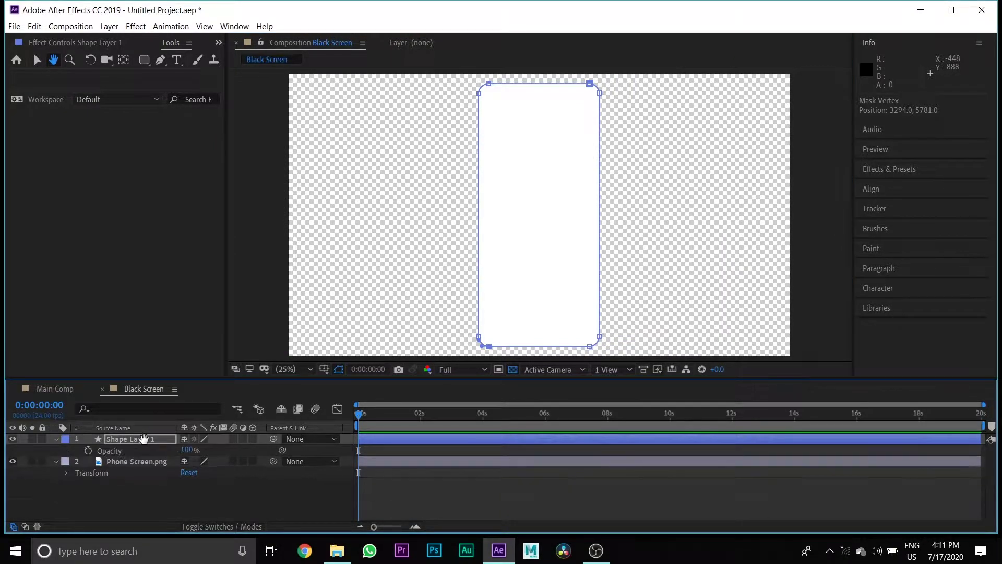
key("v")
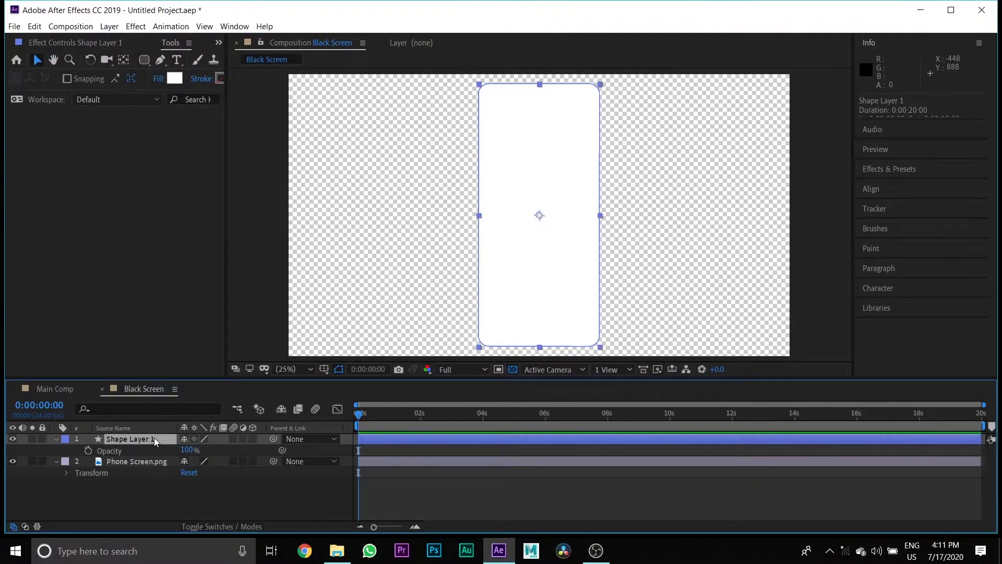
key("ctrl+d")
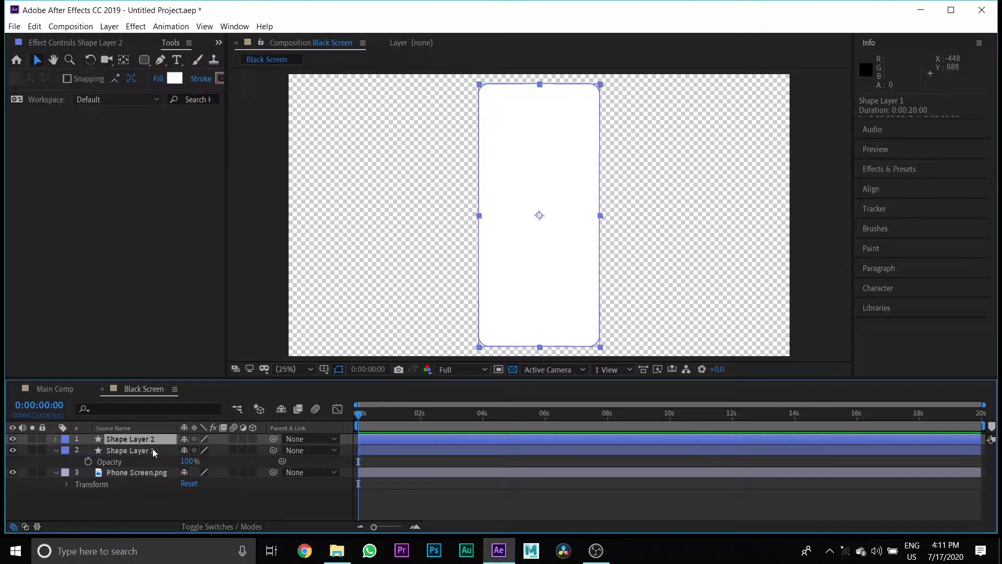
left_click(152, 449)
left_click(187, 460)
type("10")
left_click(202, 515)
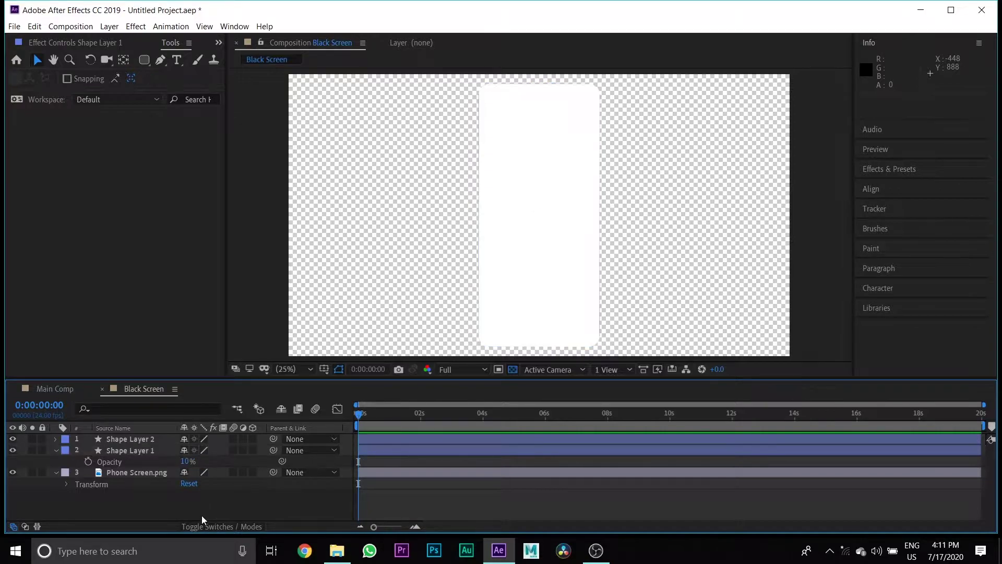
- Set Shape Layer 2's fill to None and give it a white 10 px stroke
left_click(160, 440)
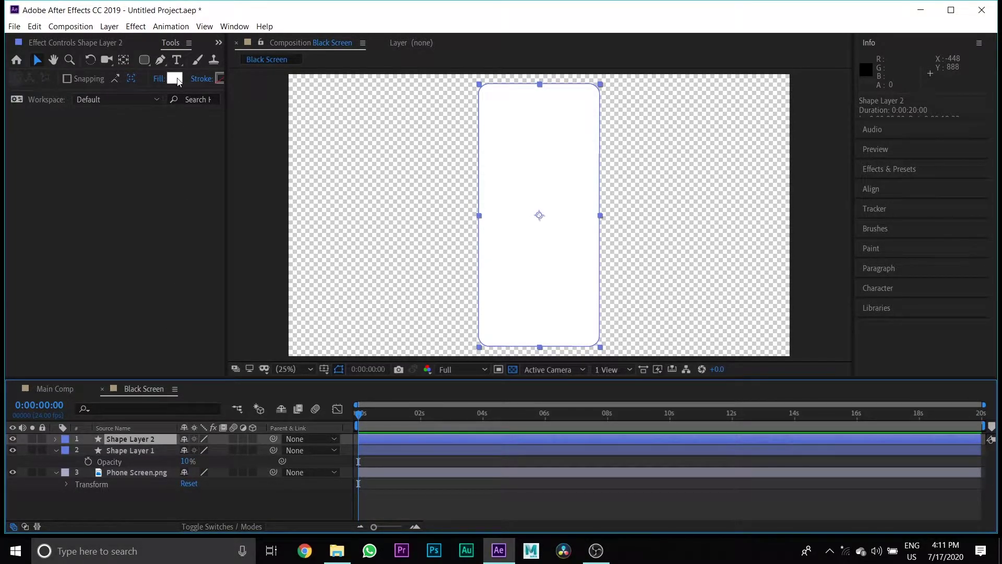
left_click(156, 78)
left_click(22, 36)
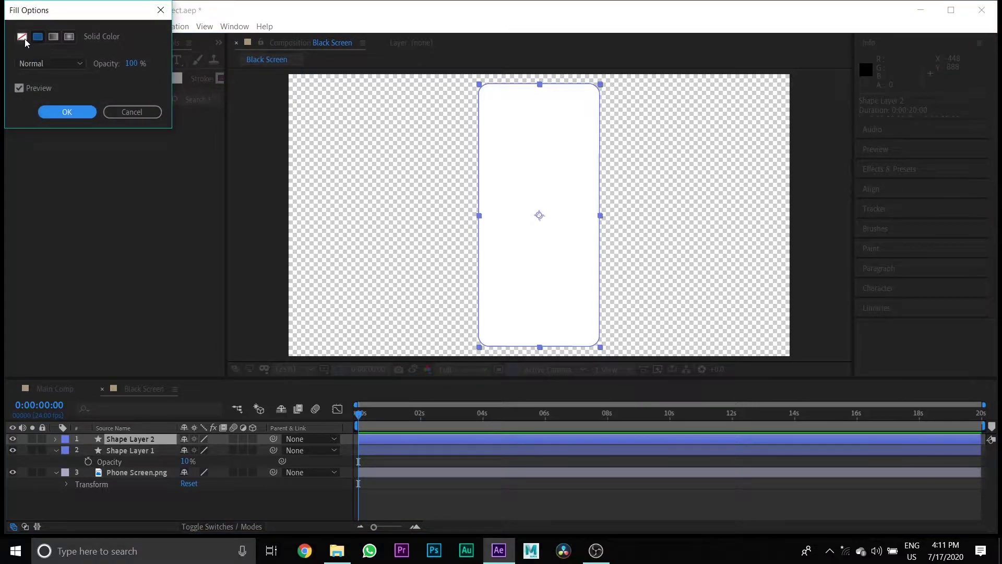
key("Return")
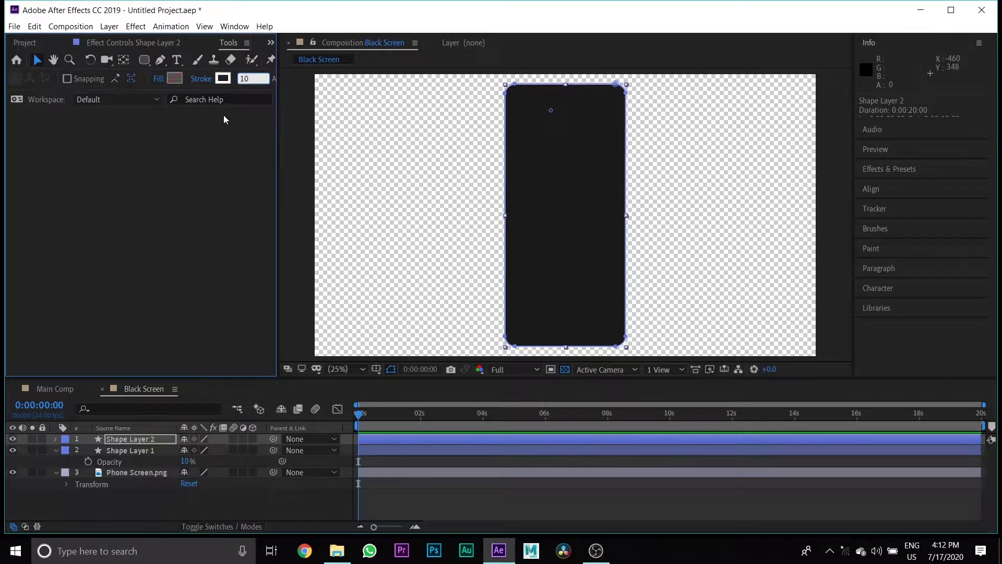
- Pre-compose Shape Layer 1 and Shape Layer 2 into a new composition named Glass Screen
left_click(130, 449, "shift")
right_click(124, 440)
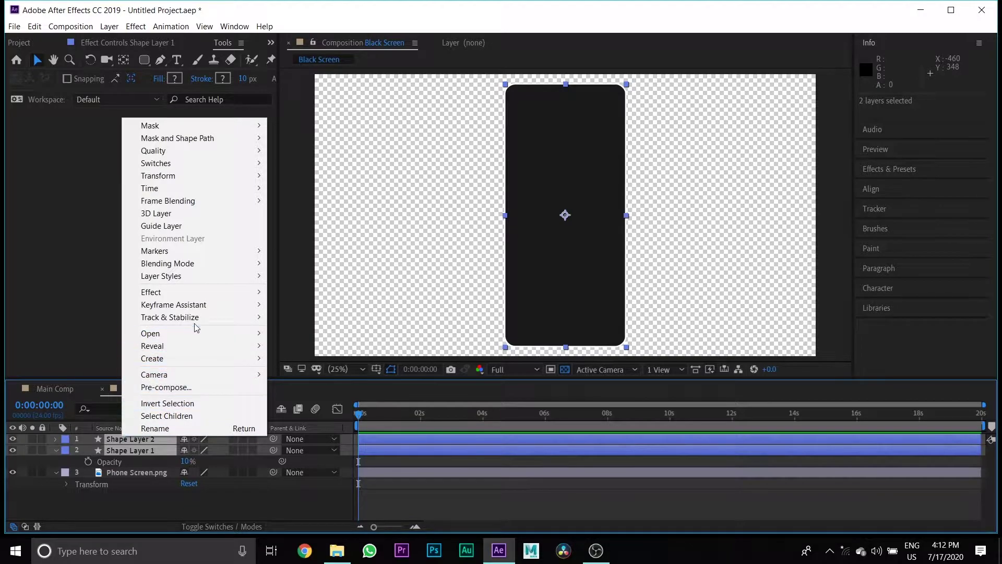
left_click(166, 387)
type("Glass Screen")
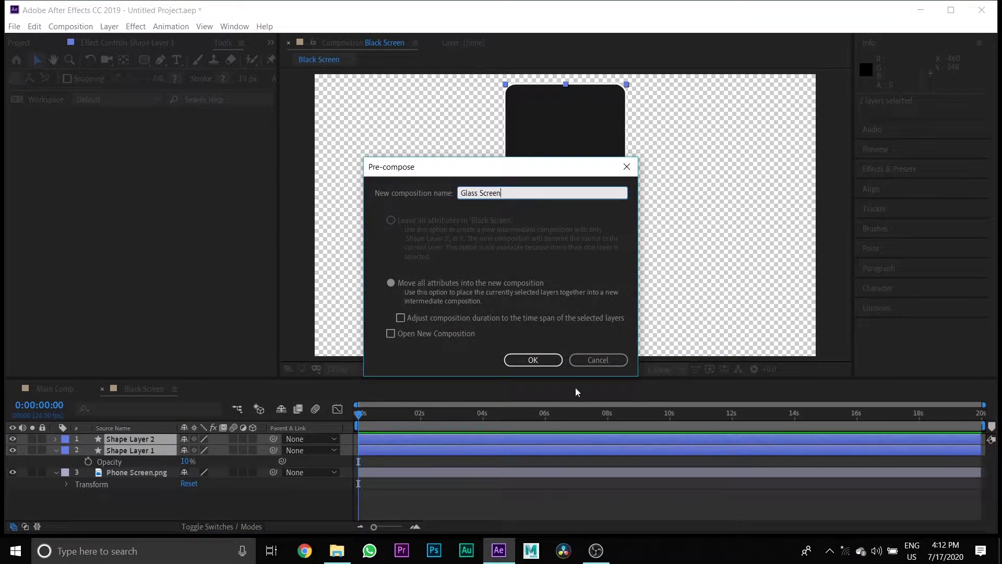
left_click(543, 360)
- Copy the Phone Screen.png layer from the Black Screen composition into Main Comp
left_click(137, 450)
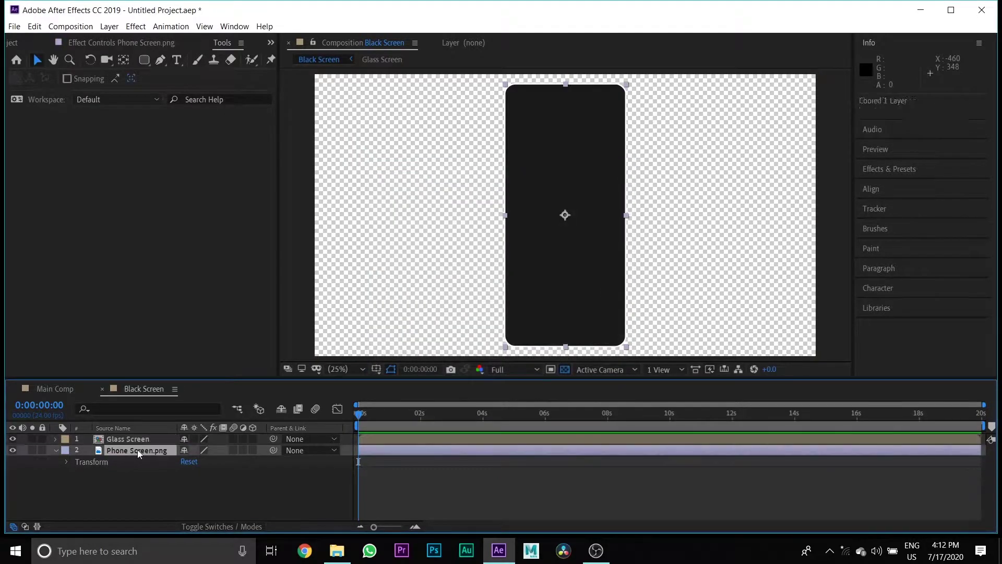
left_click(57, 389)
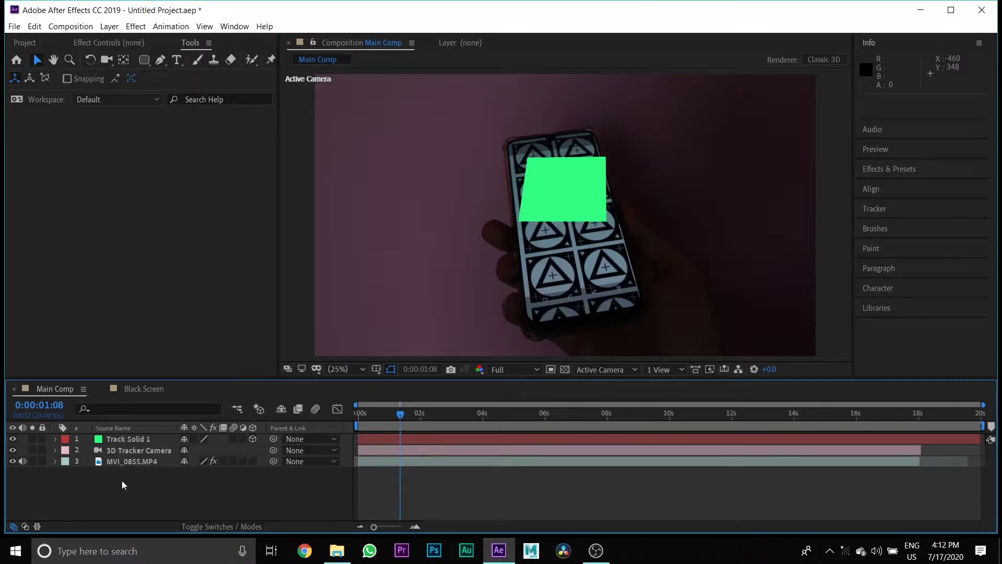
key("ctrl+v")
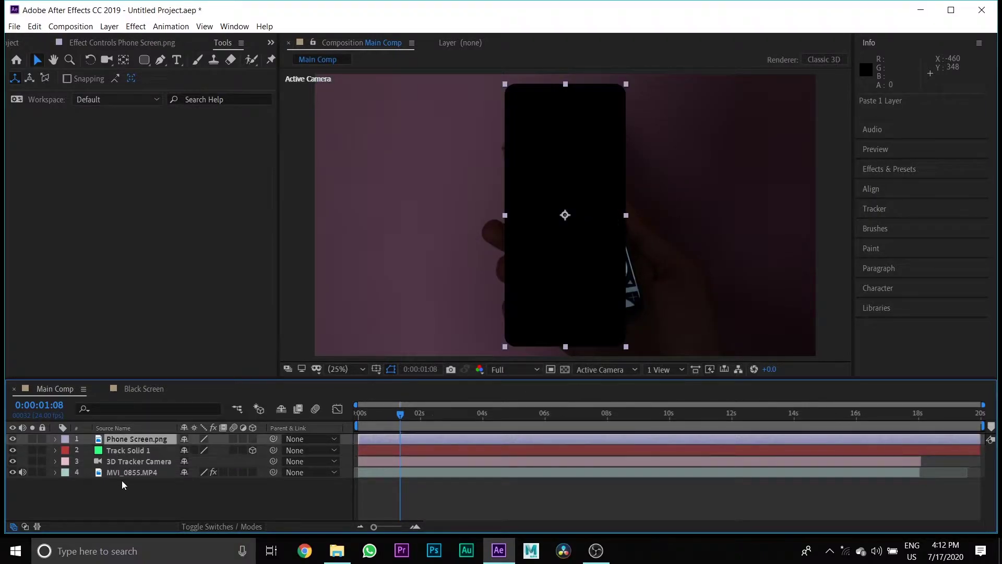
- Parent Phone Screen.png to Track Solid 1 as a 3D layer and hide the green solid
left_click_drag(275, 439, 152, 449)
left_click(253, 438)
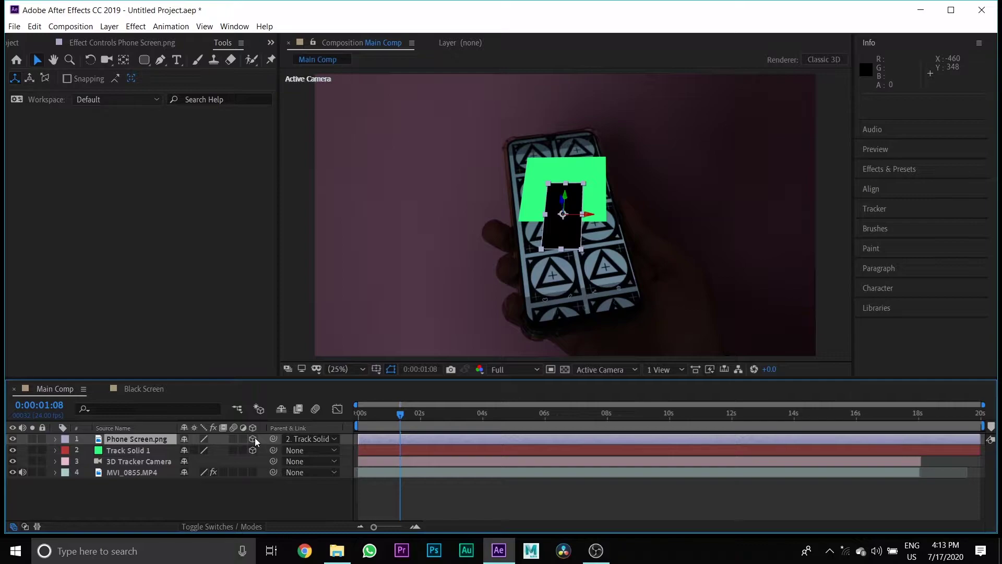
left_click(13, 450)
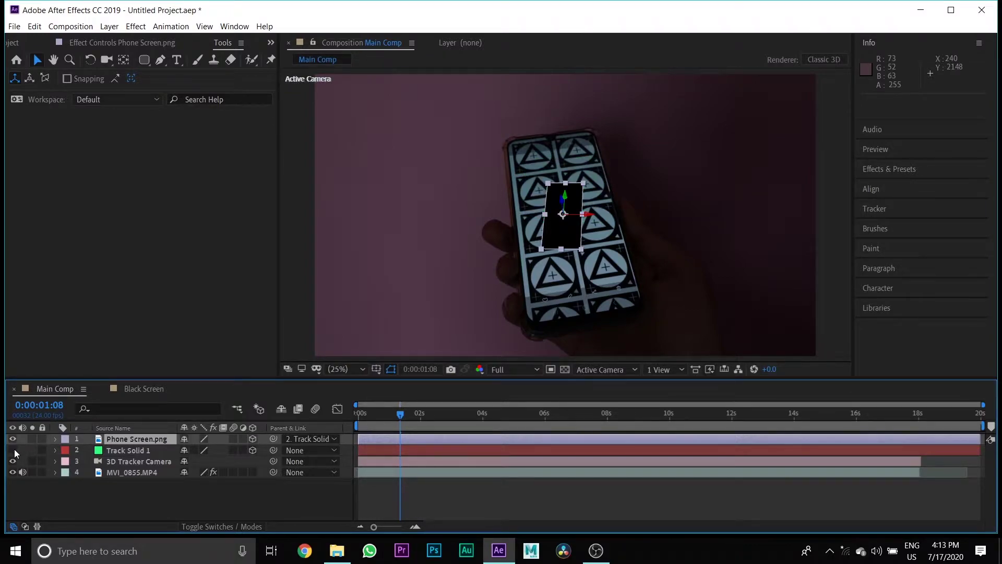
- At the start of the footage, enlarge the Phone Screen.png layer toward the size of the filmed phone
left_click_drag(404, 415, 361, 415)
left_click(55, 439)
left_click(67, 450)
scroll(198, 472, "down", 1)
left_click_drag(198, 494, 195, 516)
key("ctrl+z")
left_click_drag(234, 472, 277, 474)
- Adjust the Phone Screen.png layer to 212% scale and -12.5° Z rotation, and shift it over the filmed phone
left_click_drag(199, 517, 198, 517)
left_click_drag(228, 473, 240, 476)
left_click_drag(199, 517, 198, 517)
left_click_drag(219, 473, 224, 473)
left_click_drag(591, 209, 595, 208)
left_click_drag(198, 516, 194, 516)
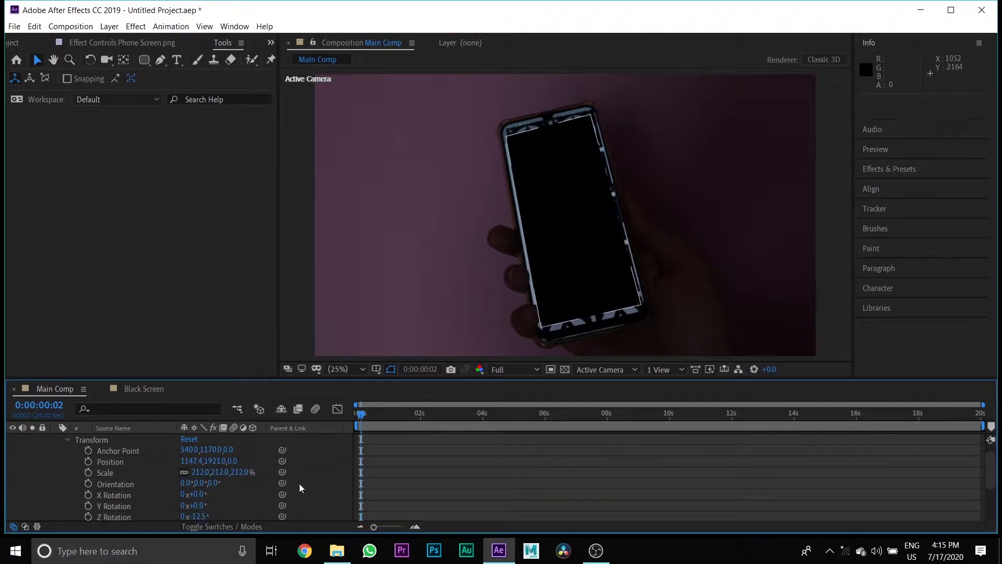
- Fine-tune the Phone Screen.png layer's scale, Y and Z rotation and horizontal position to cover the phone's display
left_click_drag(198, 472, 204, 472)
left_click_drag(197, 505, 200, 506)
left_click_drag(217, 472, 220, 472)
left_click_drag(589, 209, 594, 208)
left_click_drag(200, 517, 198, 516)
mouse_move(219, 472)
left_mouse_down()
mouse_move(166, 461)
mouse_move(221, 472)
left_mouse_up()
left_click(63, 480)
- Correct the Phone Screen.png layer's X rotation, depth and position against later frames of the footage
left_click_drag(567, 191, 569, 197)
left_click(64, 481)
left_click_drag(361, 414, 497, 416)
left_click_drag(206, 494, 208, 495)
left_click_drag(235, 461, 282, 460)
left_click_drag(497, 415, 640, 417)
left_click_drag(578, 227, 571, 227)
left_click(64, 479)
- Nudge the Phone Screen.png layer's scale up and check its fit through to the end of the footage
left_click(219, 472)
key("Up")
left_click(63, 476)
left_click_drag(573, 416, 907, 416)
left_click(114, 495)
left_click(54, 504)
left_click(114, 516)
left_click(49, 501)
- Set the Phone Screen.png layer's Z rotation to -11° and nudge the value down
left_click(408, 416)
left_click(198, 516)
type("-11")
key("Return")
left_click(199, 516)
key("Down")
left_click(95, 523)
- Set the Phone Screen.png layer's Z rotation to -12.4° and check the alignment on neighbouring frames
left_click(460, 417)
left_click(198, 516)
type("-12.4")
left_click_drag(490, 416, 445, 432)
left_click(131, 464)
key("Right")
key("Right")
left_click(64, 476)
left_click(56, 439)
- Duplicate Phone Screen.png and place MVI_0855.MP4 directly beneath the copies with an Alpha Inverted Matte from the lower one
left_click(127, 439)
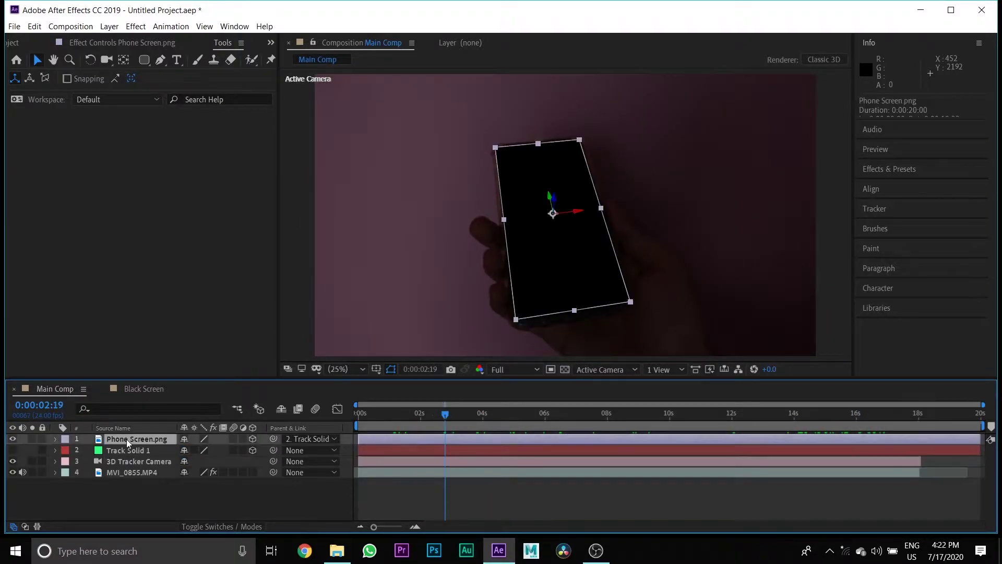
key("ctrl+d")
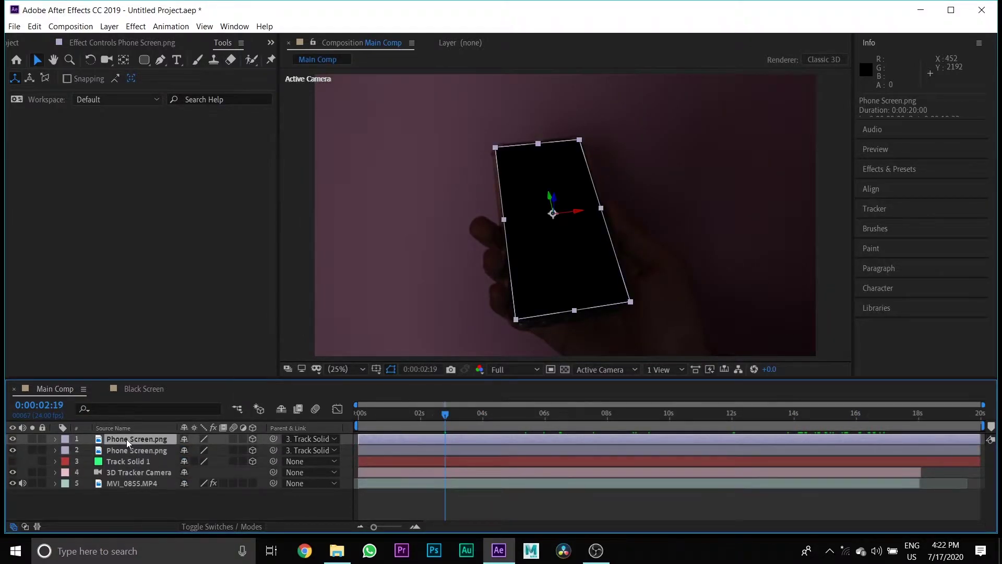
left_click(130, 449)
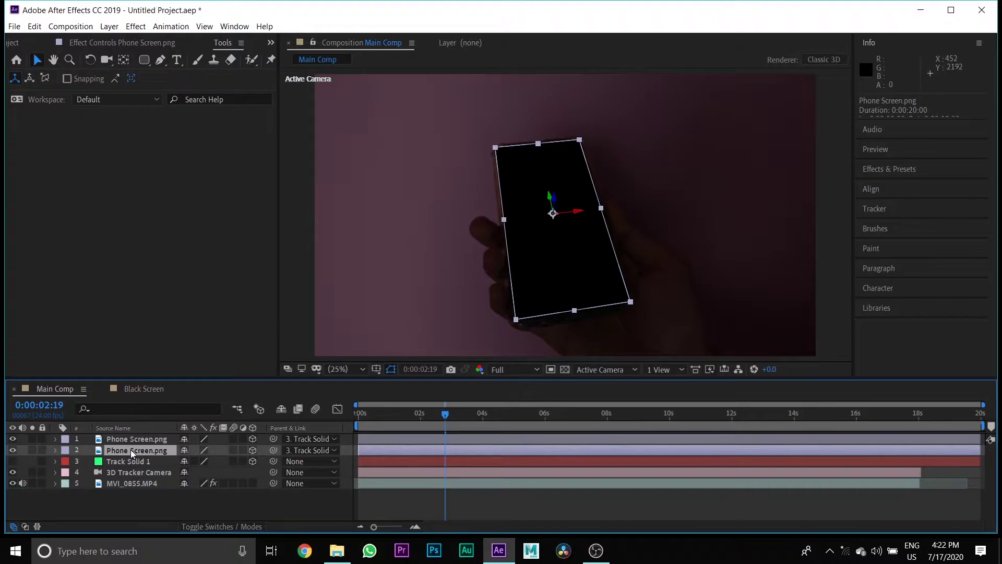
left_click(236, 527)
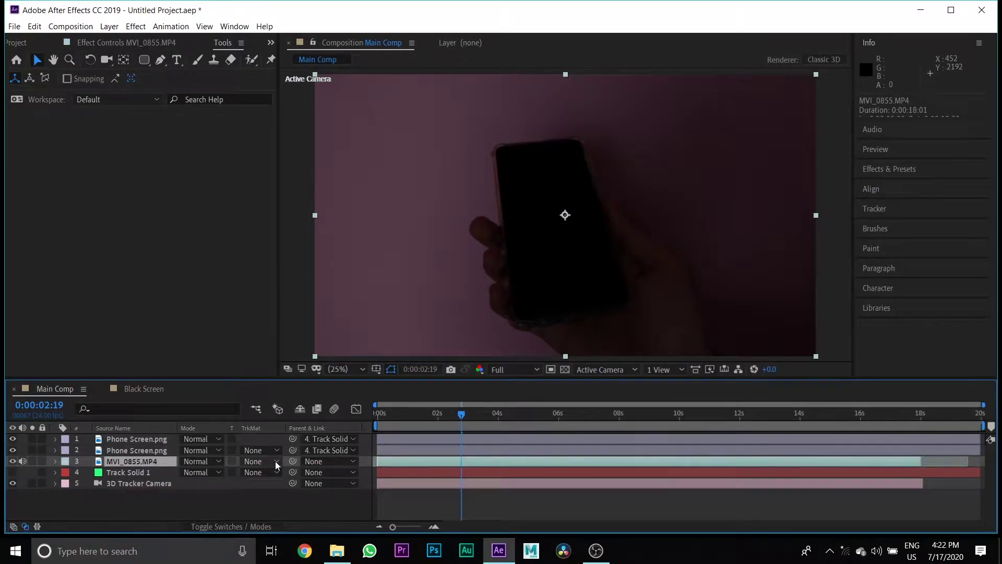
left_click(277, 461)
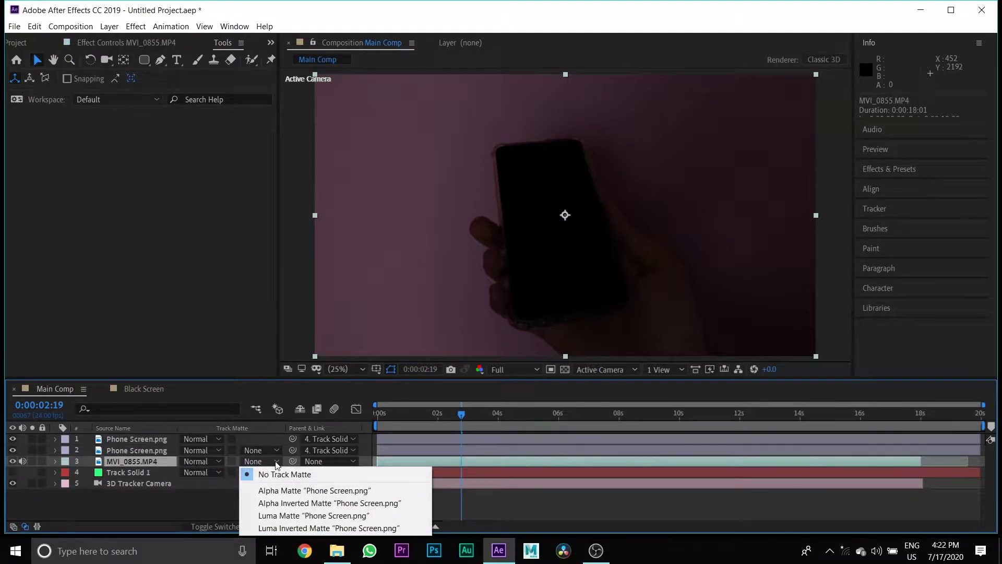
left_click(292, 505)
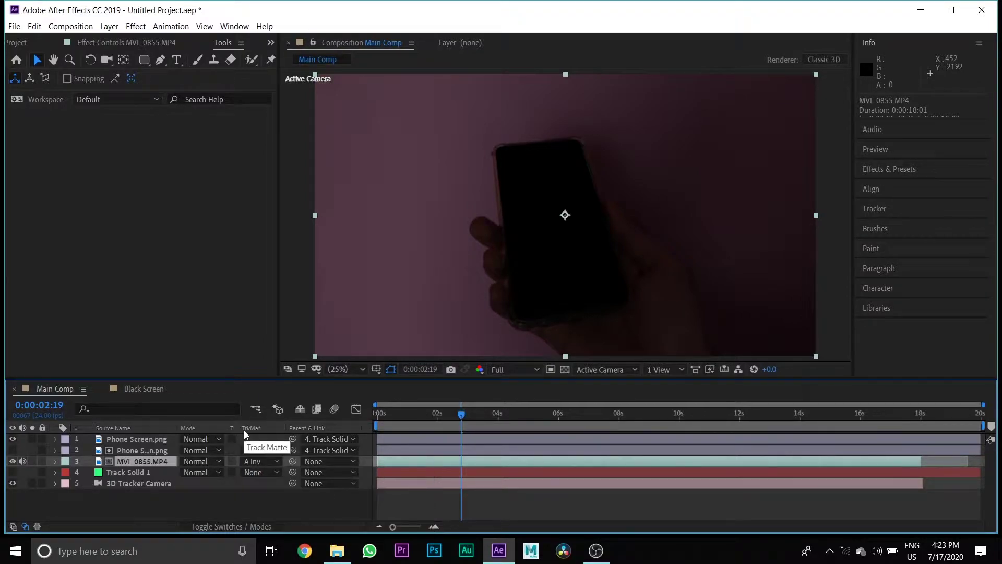
- Copy the Glass Screen layer from the Black Screen composition to the top of Main Comp
left_click(146, 388)
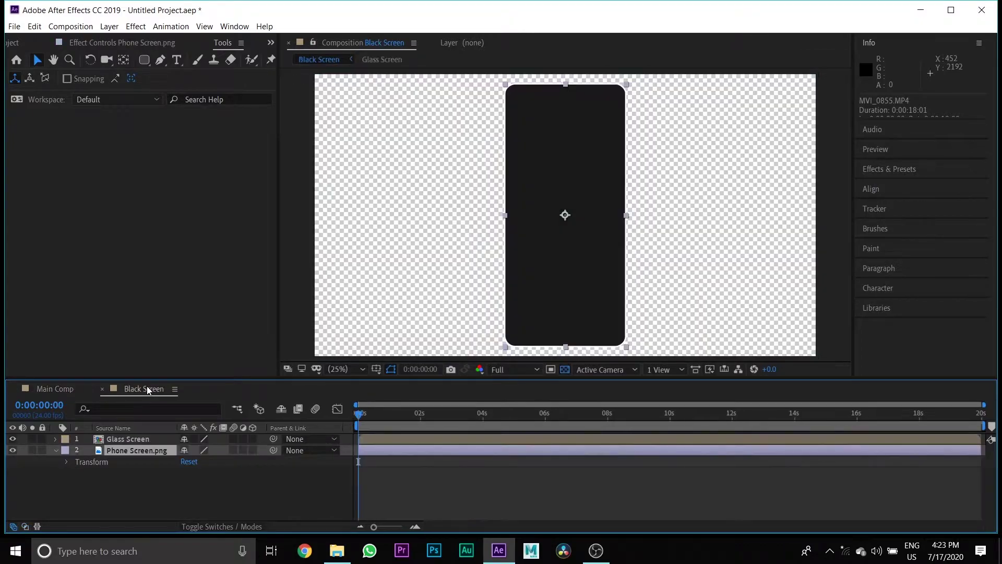
left_click(131, 439)
key("ctrl+c")
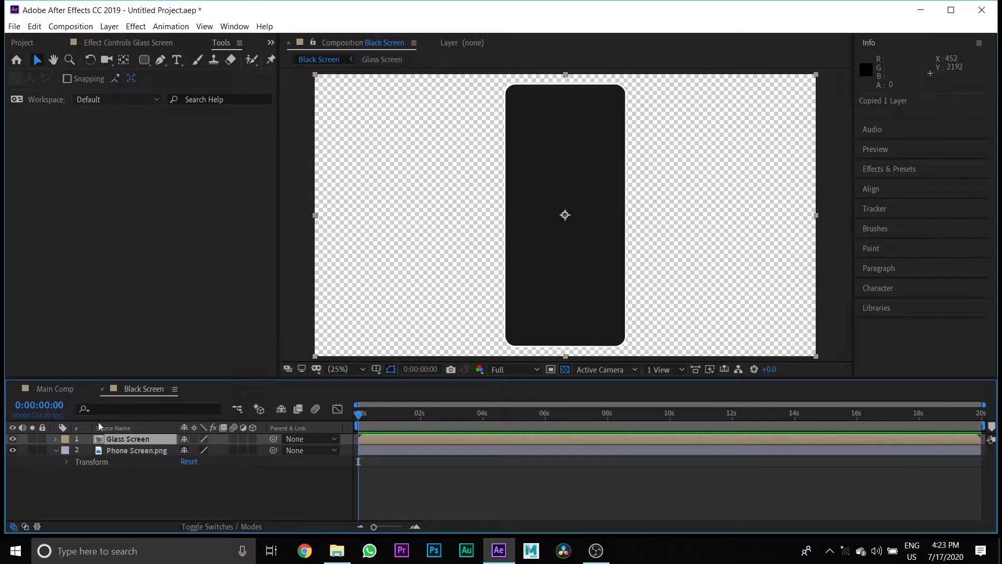
left_click(57, 389)
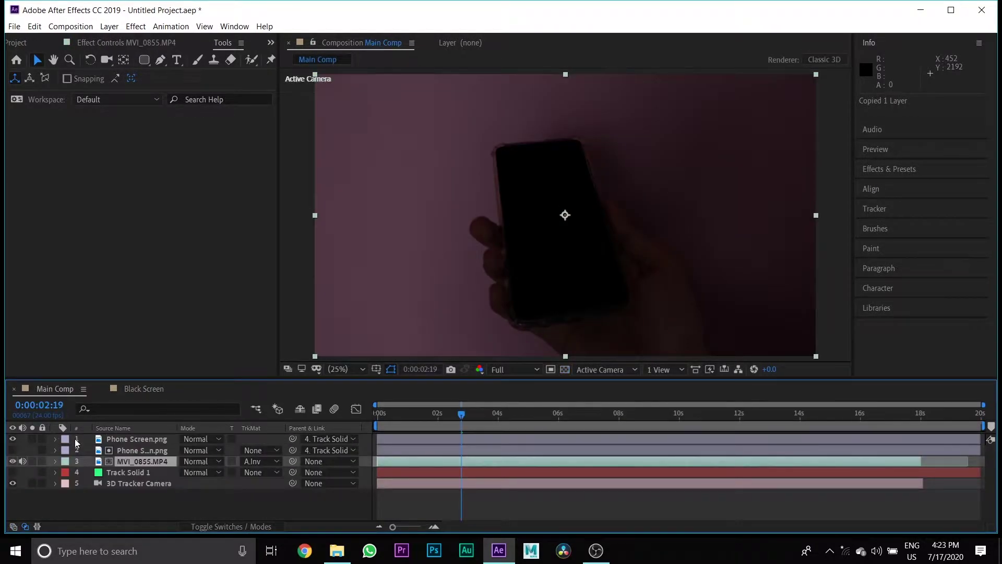
left_click(102, 504)
key("ctrl+v")
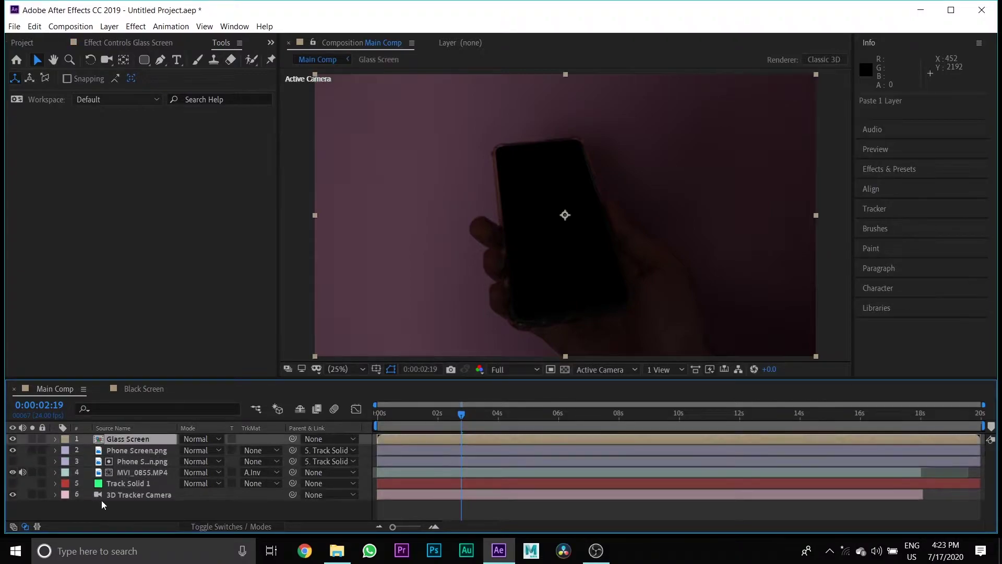
- Parent the Glass Screen layer to the upper Phone Screen.png layer and make it a 3D layer
key("F4")
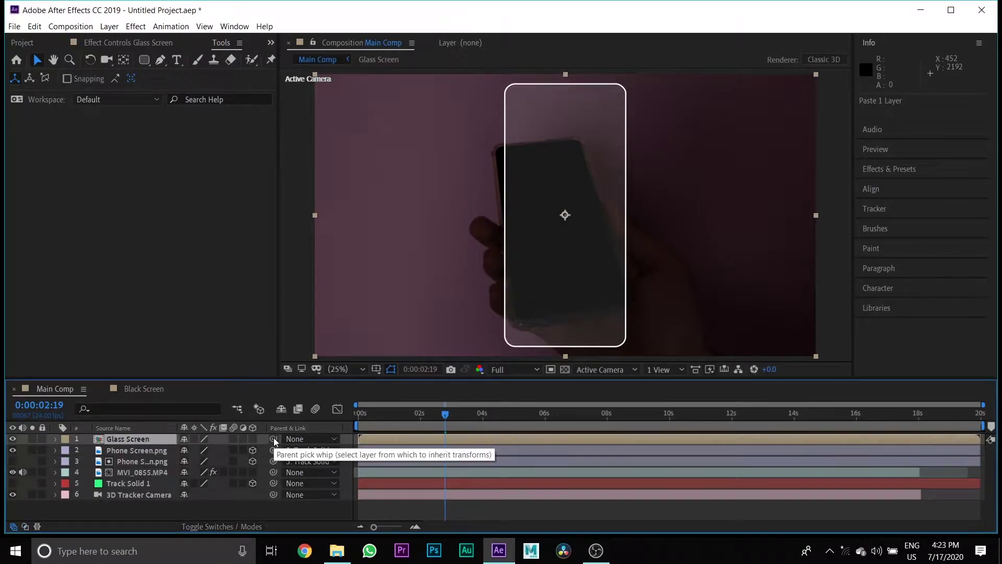
left_click_drag(242, 449, 161, 454)
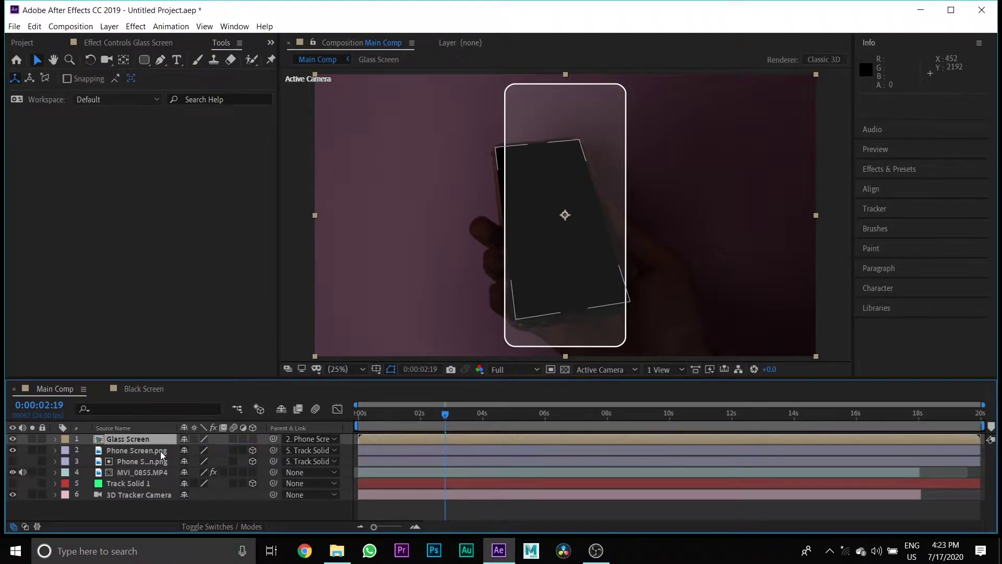
left_click(252, 439)
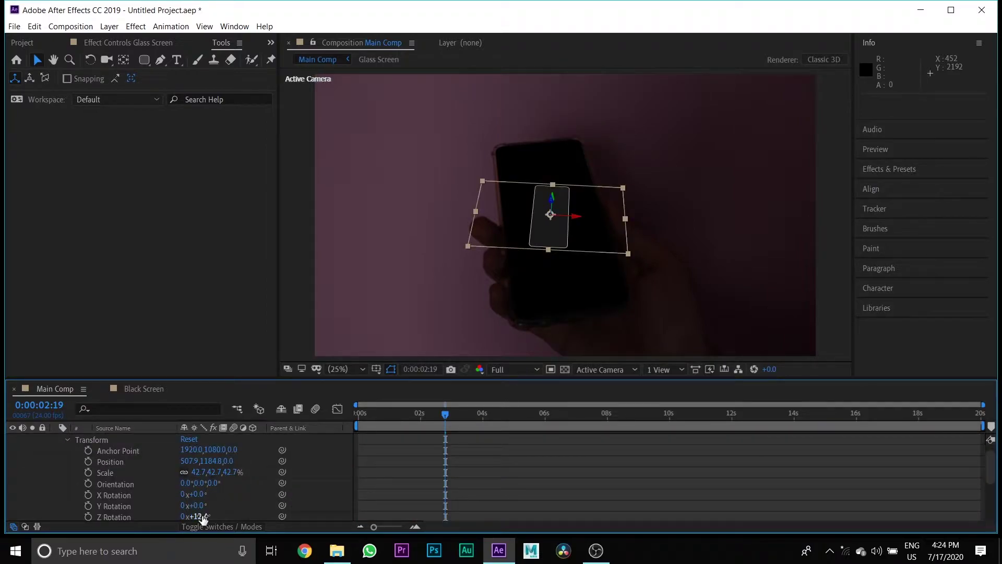
- Rotate, enlarge and reposition the Glass Screen layer to line up with the tracked phone, checking later frames
left_click_drag(201, 517, 204, 517)
left_click_drag(219, 472, 256, 472)
left_click_drag(575, 213, 579, 214)
left_click_drag(220, 471, 222, 472)
left_click_drag(212, 460, 175, 460)
left_click_drag(617, 416, 644, 418)
key("Left")
key("Left")
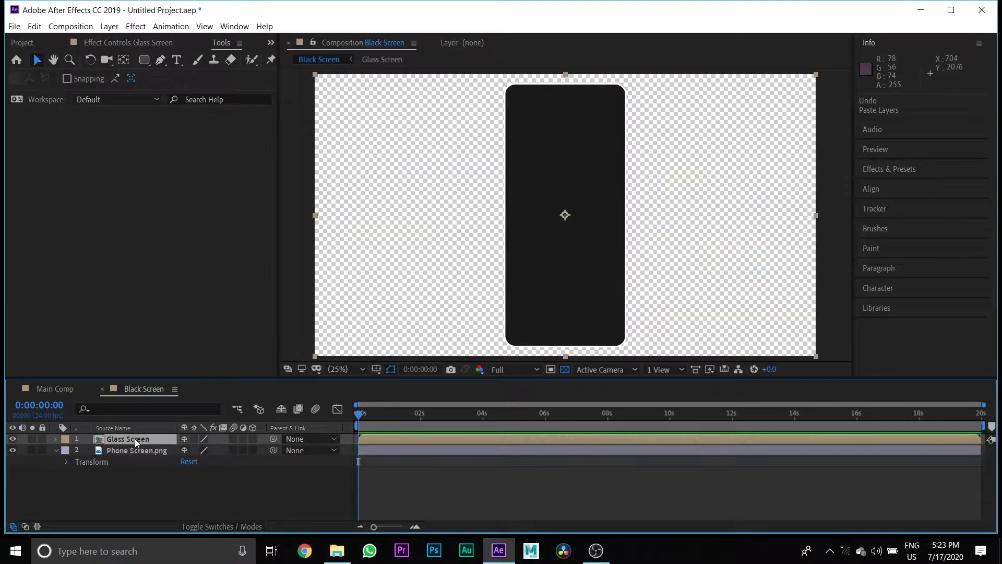
- Delete Shape Layer 1 inside the Glass Screen composition, keeping only the outline shape
double_click(135, 439)
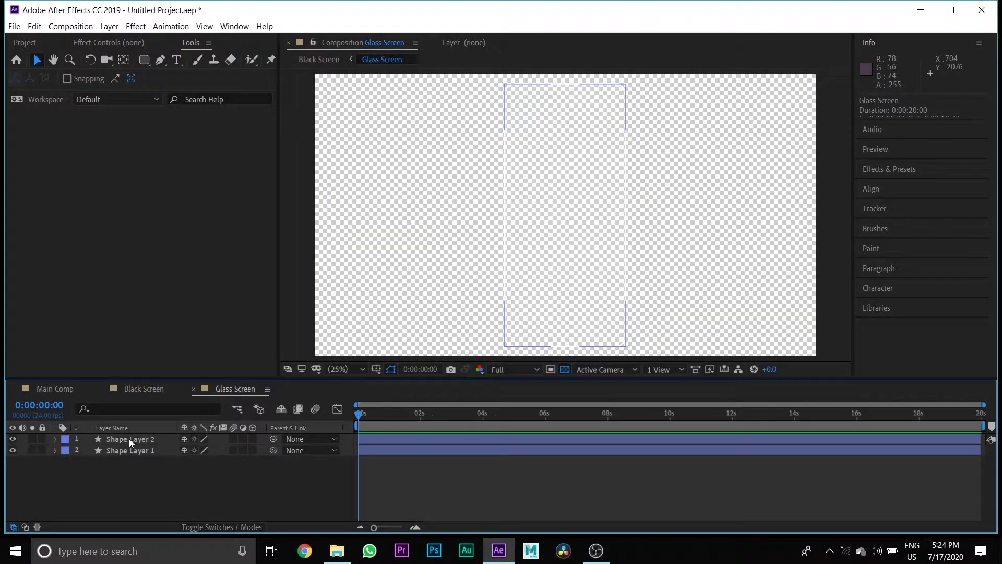
left_click(106, 451)
left_click(105, 452)
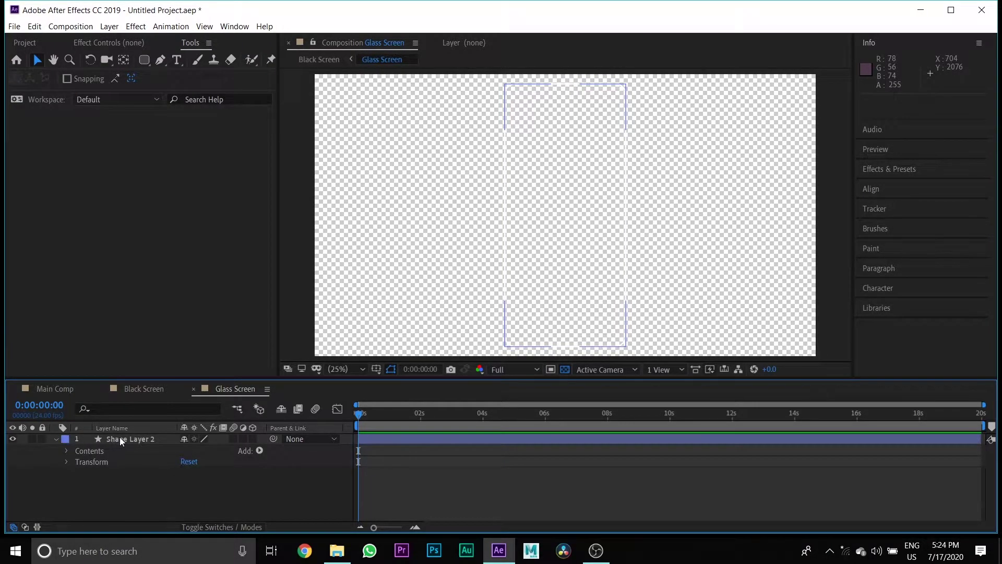
- Change Shape Layer 2's stroke colour to a bright cyan
left_click(144, 61)
left_click(121, 78)
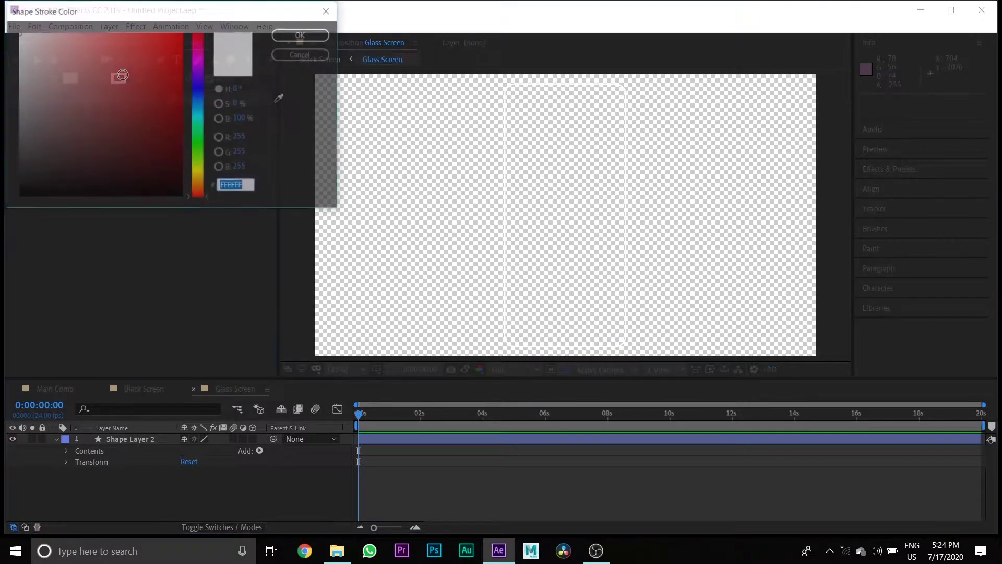
left_click_drag(197, 132, 209, 120)
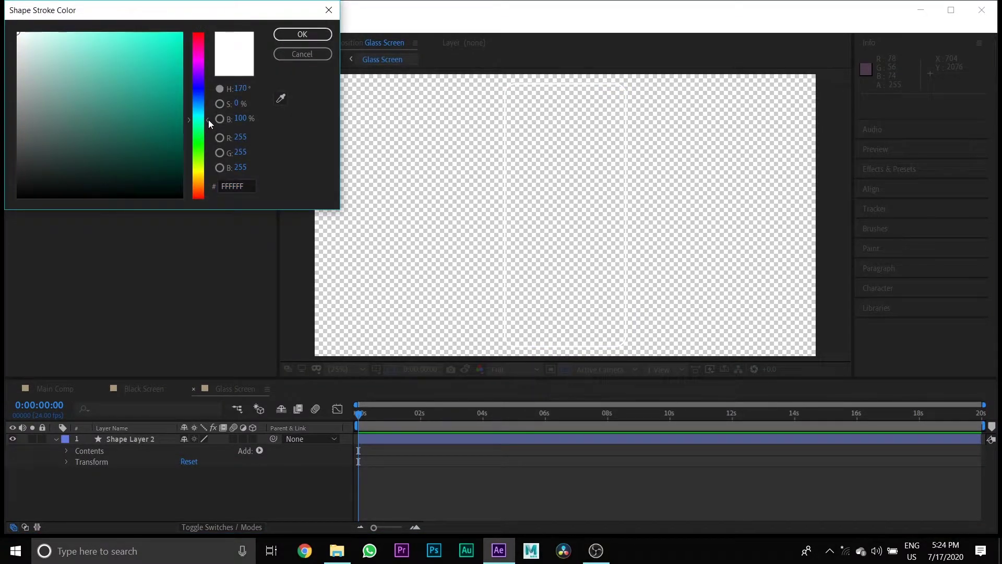
left_click(175, 40)
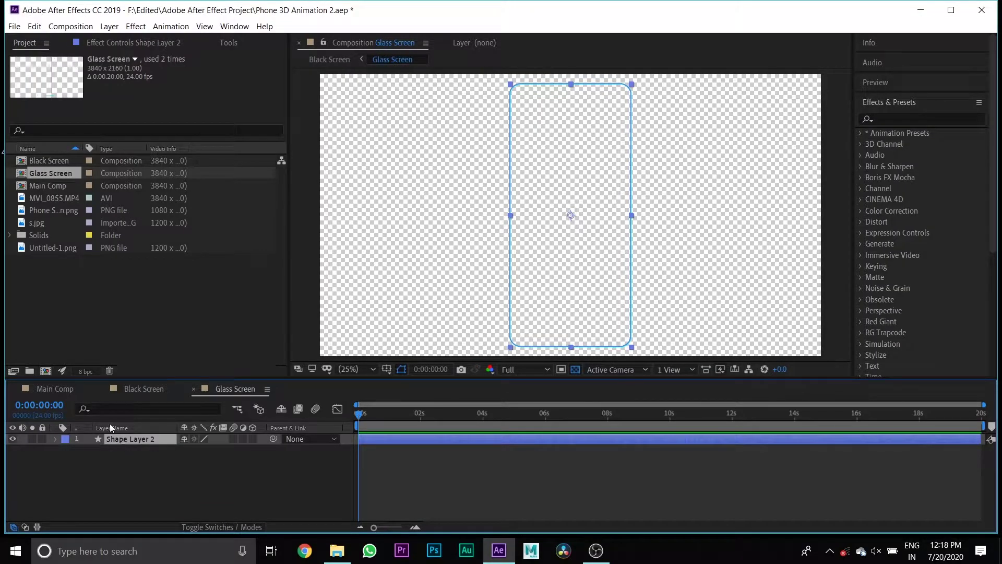
- Paste a copy of the cyan outline, Shape Layer 2, into the Black Screen composition
left_click(145, 387)
left_click(153, 492)
key("ctrl+v")
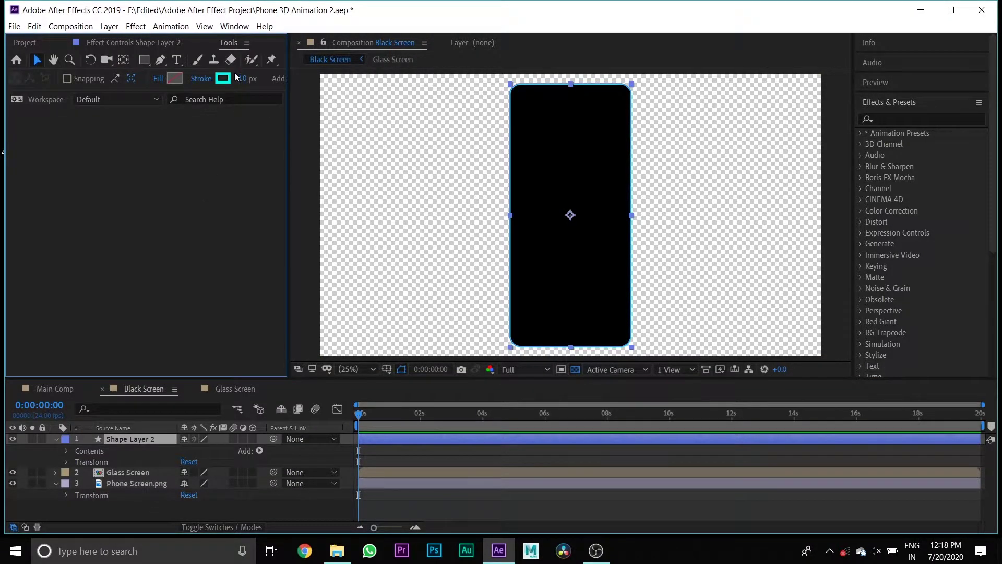
- Change the copied outline's stroke colour to near-white FBFBFB
left_click(227, 79)
left_click_drag(120, 55, 18, 35)
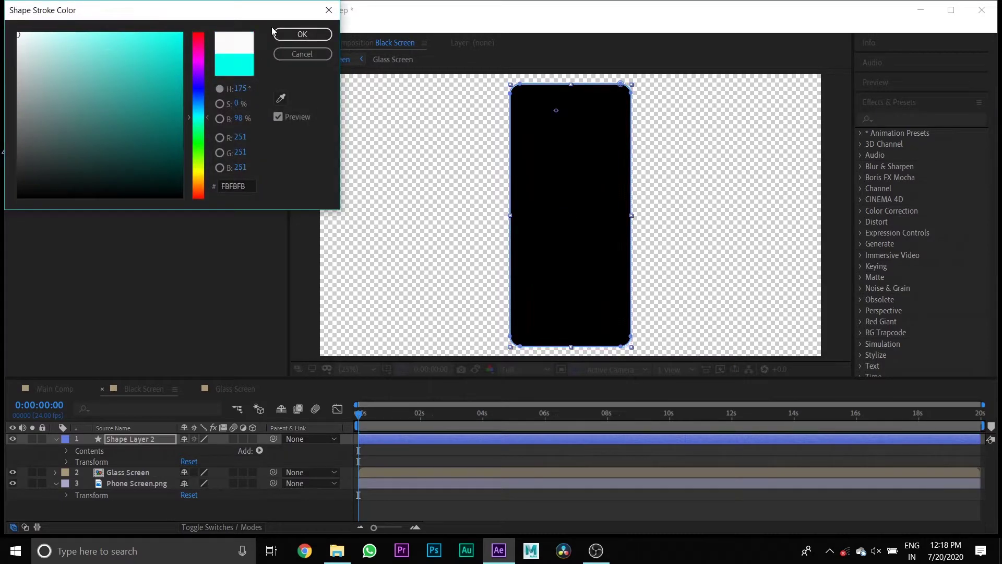
left_click(302, 35)
left_click(56, 439)
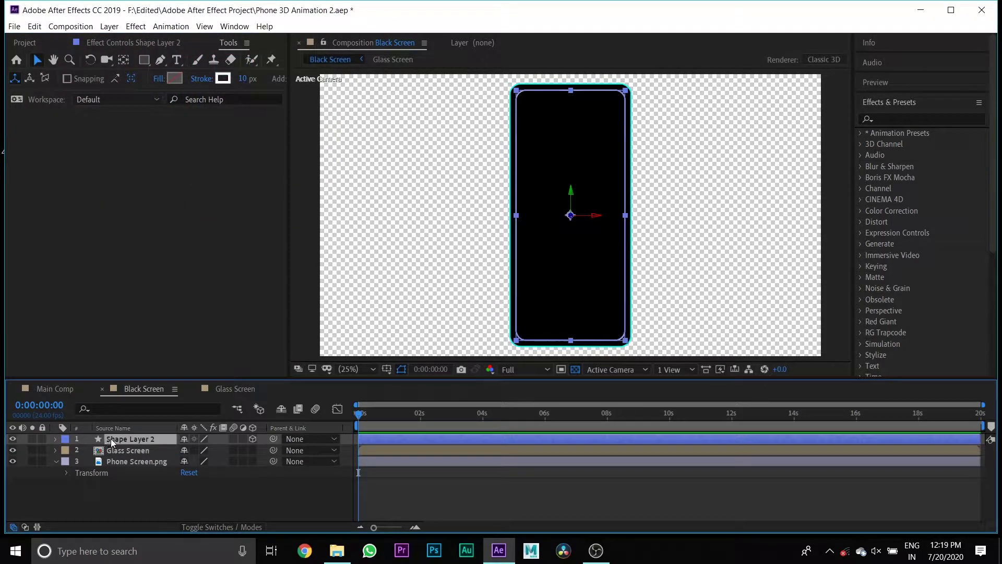
- Paste the white outline layer into Main Comp and parent it to the upper Phone Screen.png layer
left_click(43, 388)
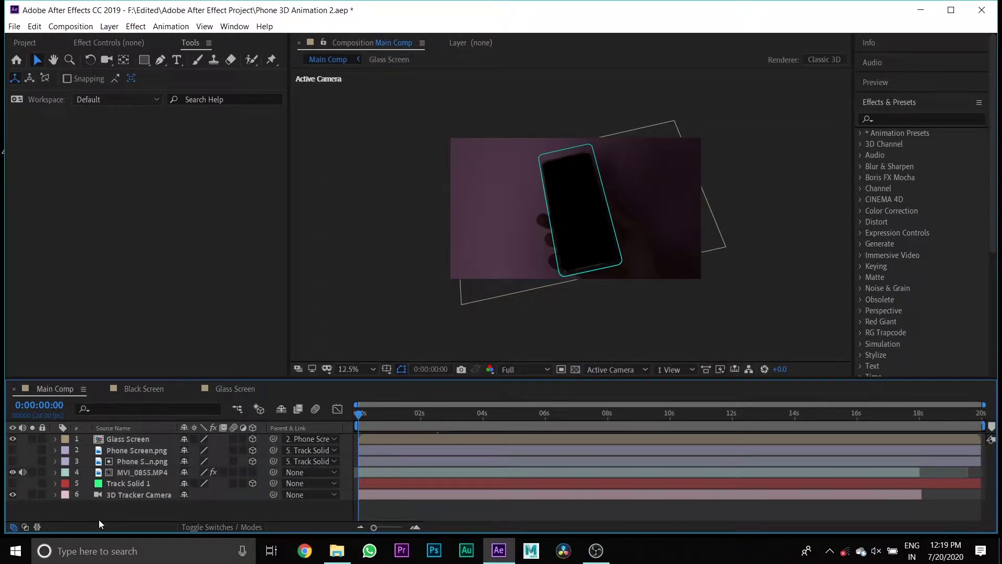
key("ctrl+v")
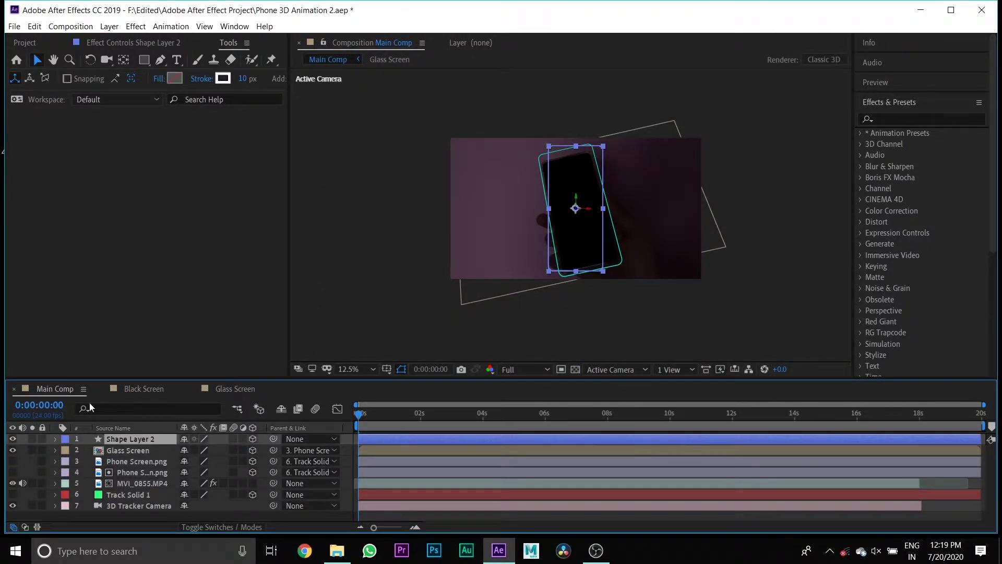
left_click_drag(273, 438, 152, 460)
- Move and enlarge the white outline layer toward the tracked phone, comparing its placement on later frames
left_click(54, 438)
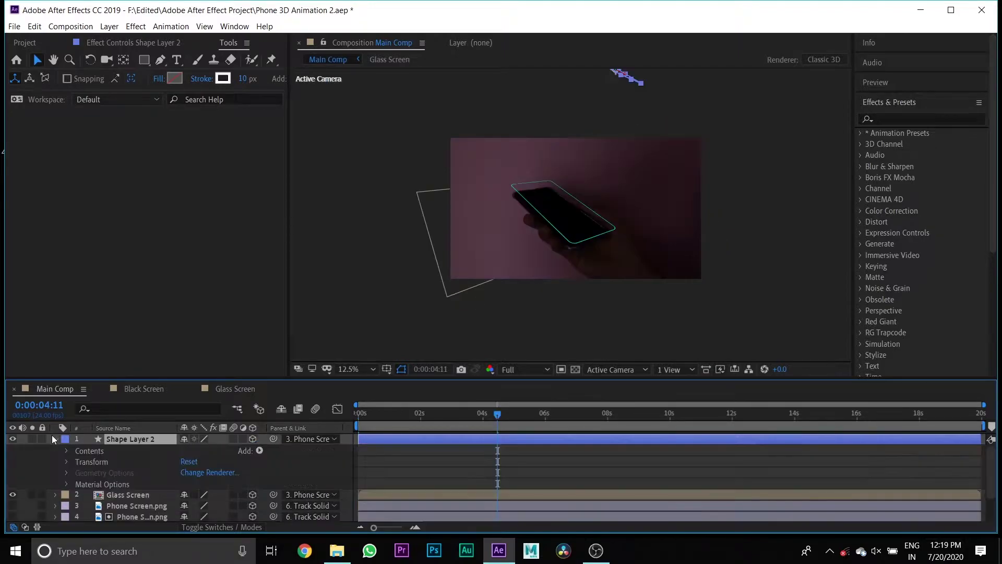
left_click(66, 461)
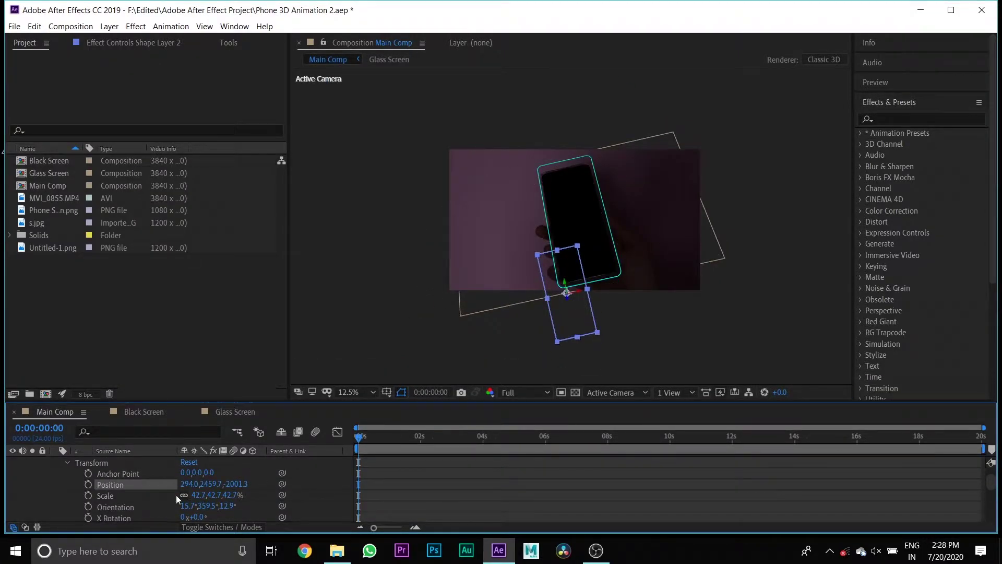
left_click_drag(211, 484, 233, 484)
left_click_drag(201, 495, 552, 450)
left_click(483, 436)
left_click(552, 436)
- Set the white outline's X rotation to -17° and Y rotation to 3°, scale it to 81.7%, and reposition it over the phone
left_click_drag(198, 517, 188, 516)
left_click_drag(201, 495, 99, 484)
left_click_drag(188, 484, 174, 483)
left_click_drag(552, 436, 638, 441)
scroll(208, 485, "down", 1)
left_click_drag(198, 484, 219, 473)
scroll(210, 472, "up", 1)
left_click_drag(637, 439, 735, 442)
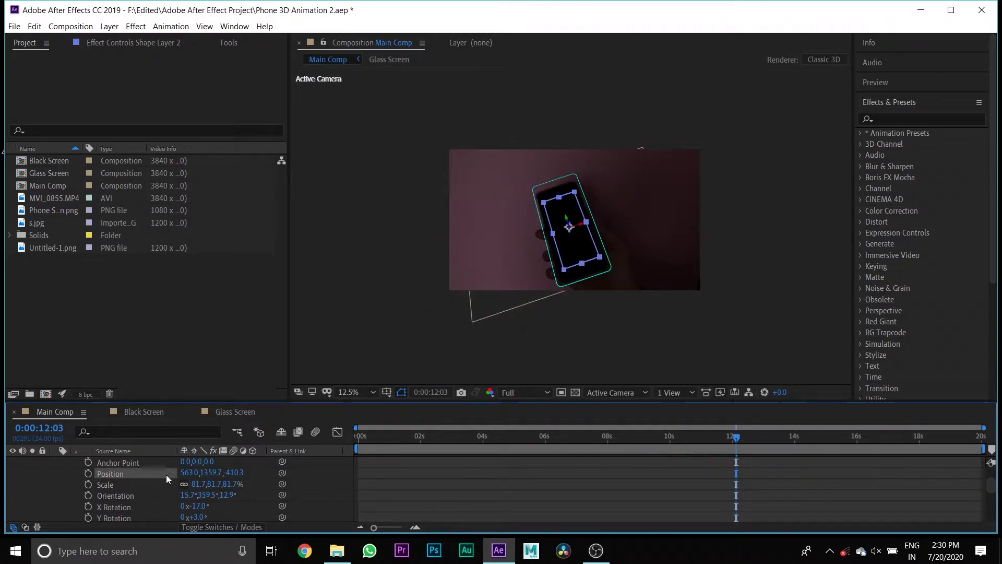
- Fine-tune the white outline's height and depth over the phone screen and move its layer below the MVI_0855.MP4 footage
key("Home")
scroll(319, 467, "up", 1)
scroll(568, 176, "up", 1)
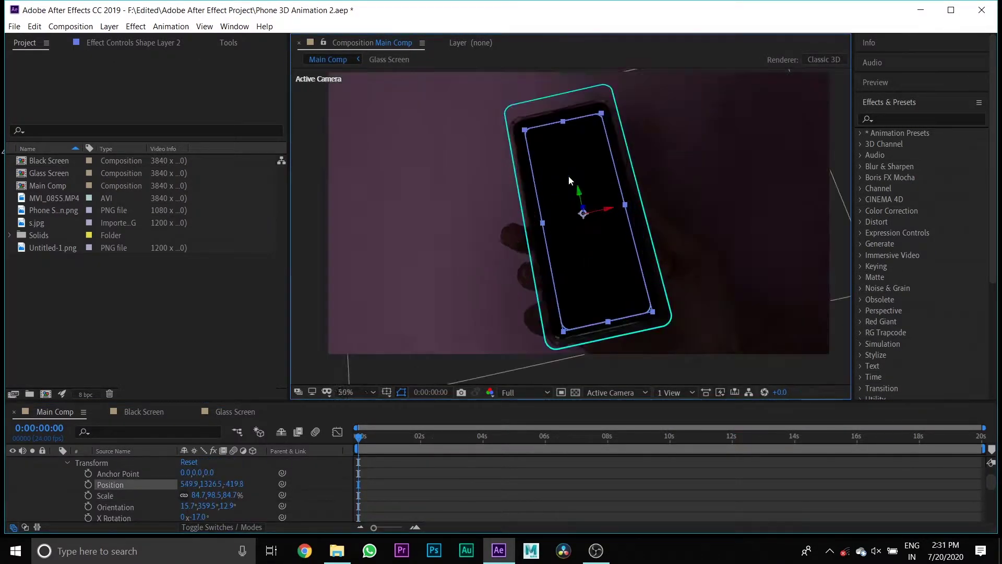
left_click(507, 438)
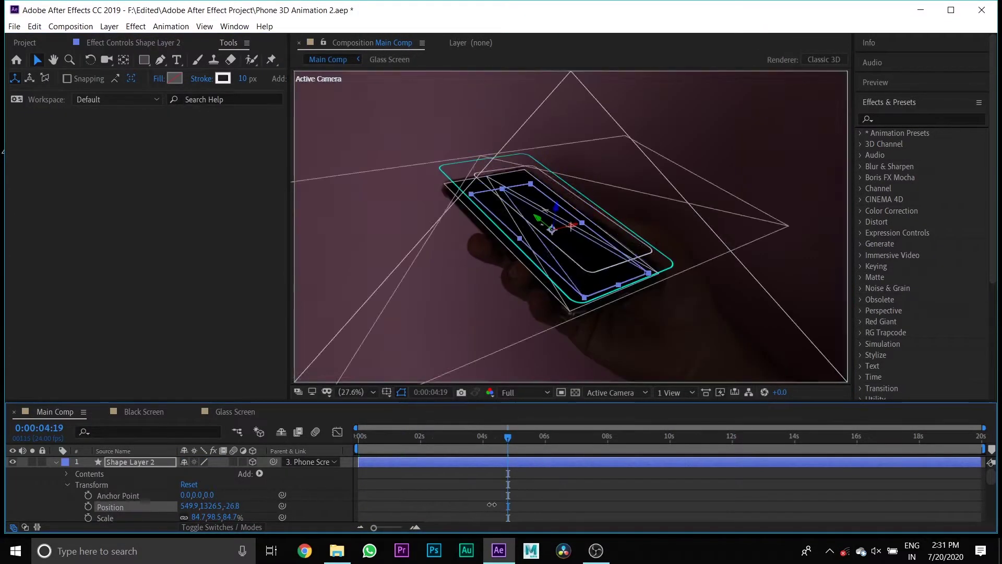
left_click_drag(465, 439, 444, 449)
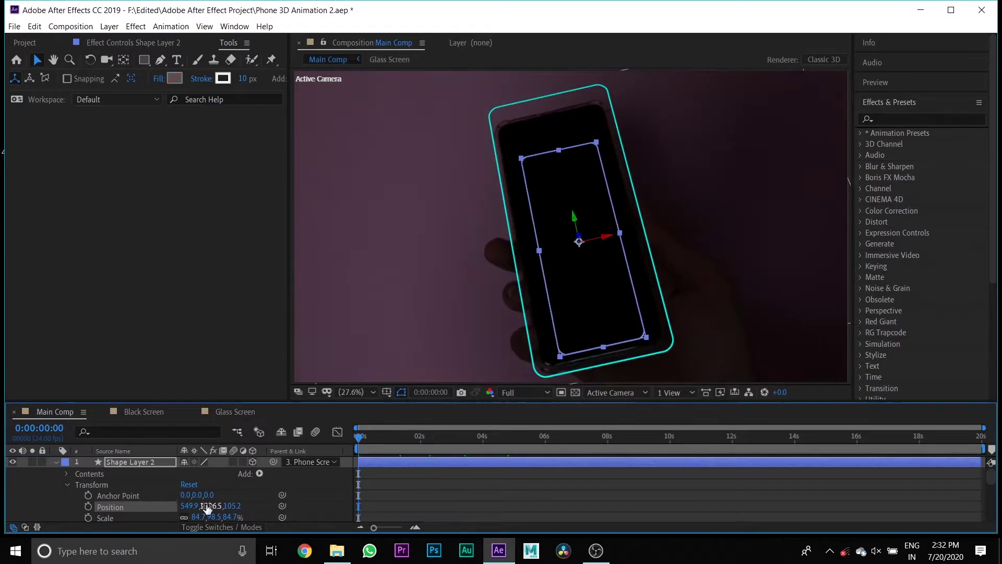
left_click_drag(205, 509, 221, 514)
key("u")
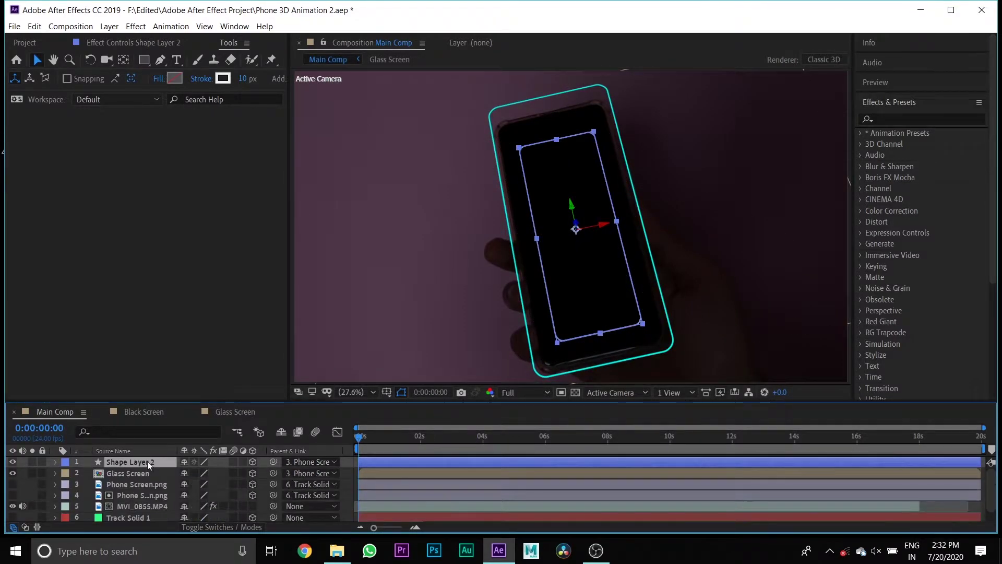
left_click_drag(149, 465, 142, 508)
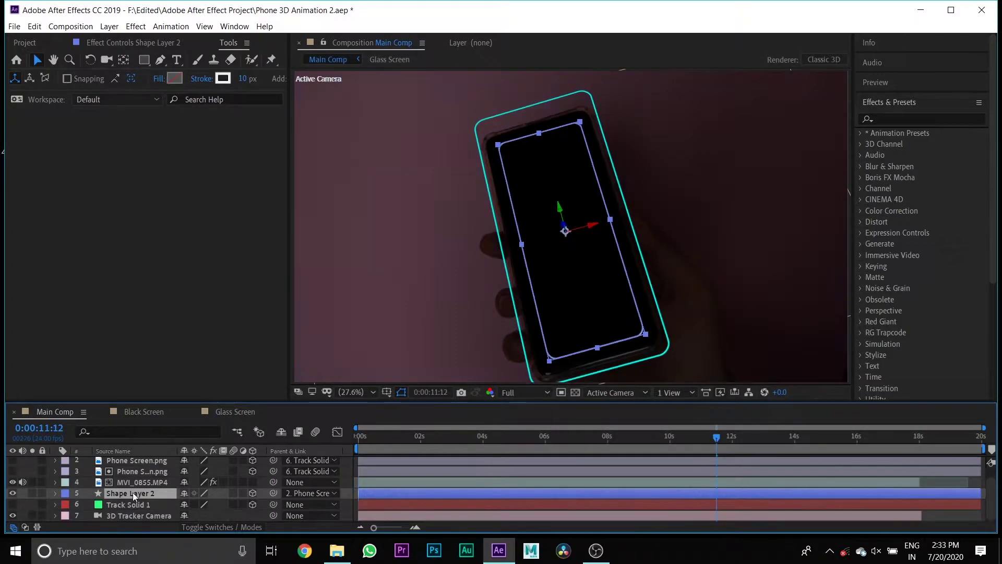
- Duplicate the white outline, Shape Layer 2, and shift the duplicate in depth
key("ctrl+d")
left_click(54, 492)
scroll(66, 486, "down", 1)
left_click(68, 494)
scroll(73, 494, "down", 1)
left_click_drag(234, 483, 318, 484)
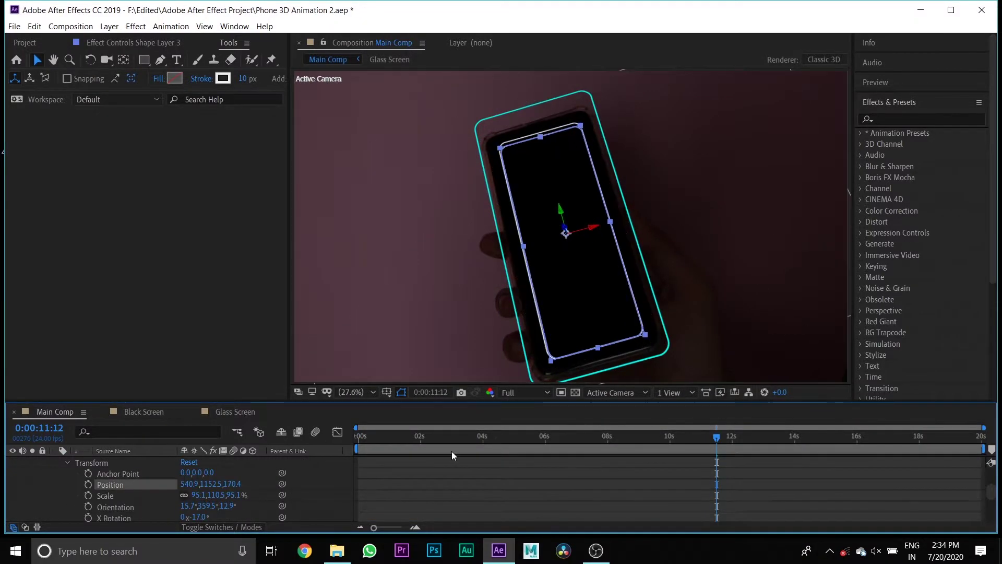
left_click(493, 436)
left_click_drag(201, 495, 319, 493)
key("ctrl+z")
key("ctrl+z")
- Set Shape Layer 2's depth position to 171.4 and adjust the outline scale so the two white outlines sit nested
scroll(68, 465, "down", 3)
left_click_drag(234, 505, 259, 506)
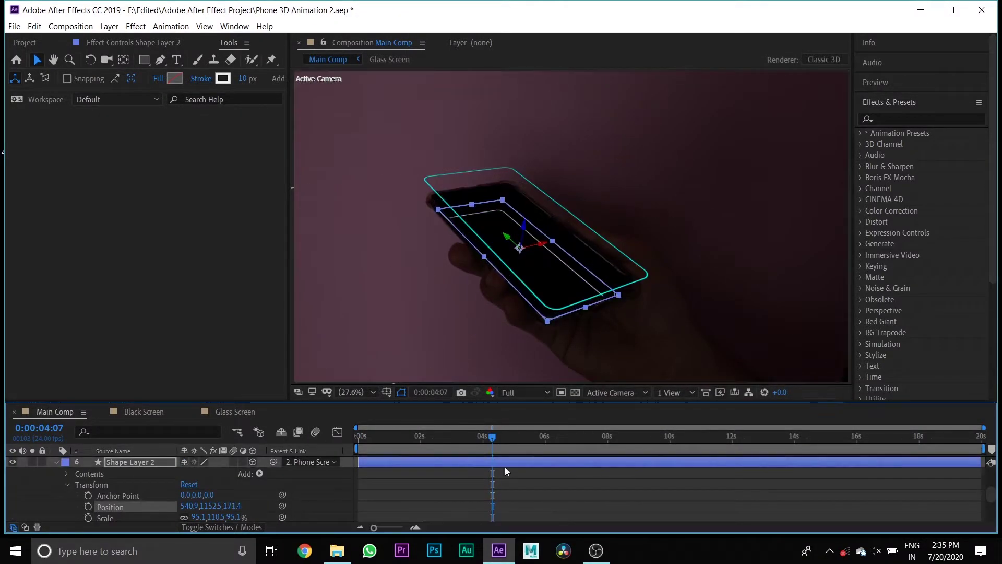
left_click_drag(492, 437, 717, 440)
scroll(217, 496, "up", 3)
left_click_drag(218, 496, 210, 494)
left_click_drag(544, 143, 546, 146)
left_click(68, 462)
scroll(68, 464, "up", 1)
- Duplicate the nested white outline again and scale the new copy down inside the others
key("ctrl+d")
left_click(55, 473)
left_click(67, 495)
scroll(73, 495, "down", 1)
left_click_drag(221, 495, 212, 495)
left_click_drag(547, 159, 545, 150)
scroll(68, 474, "up", 1)
left_click(55, 473)
- Duplicate Shape Layer 2 and enlarge the copy to 112.0, 120.0, 108.8% as the outermost white outline
left_click(112, 506)
key("ctrl+d")
left_click(55, 505)
scroll(73, 496, "down", 2)
left_click_drag(201, 494, 219, 495)
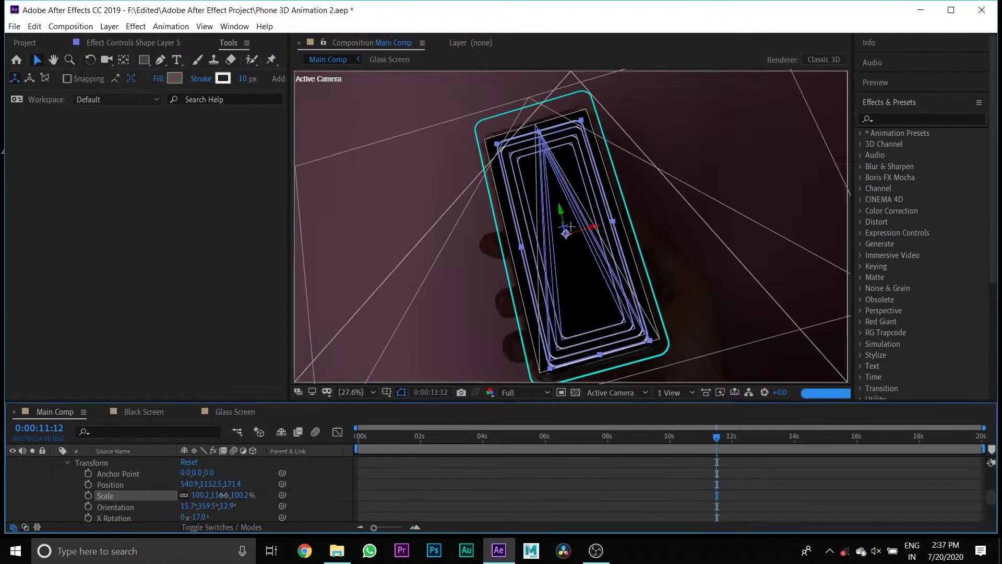
left_click_drag(518, 248, 515, 247)
left_click_drag(717, 438, 504, 454)
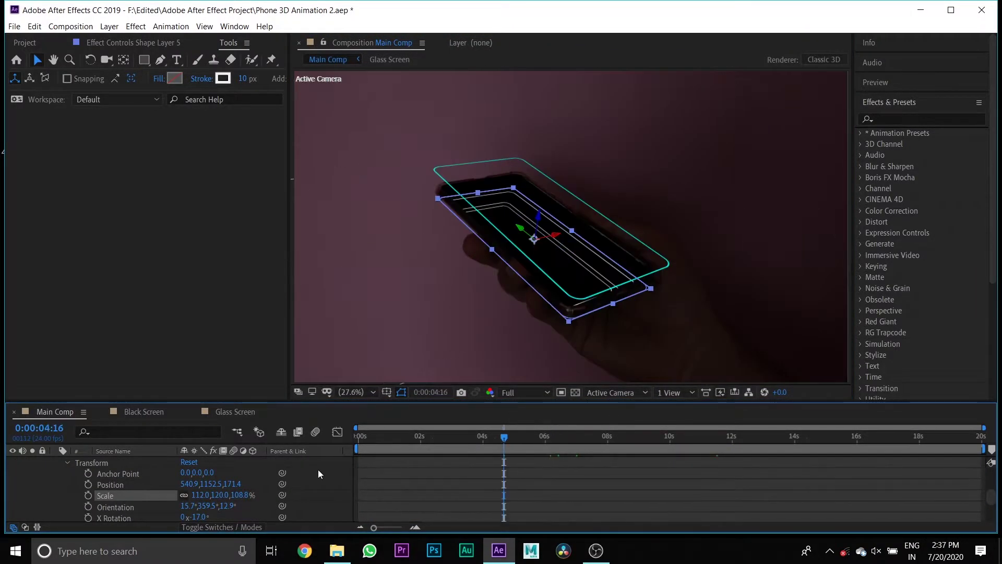
- Offset another of the nested white outlines in depth to separate the layers, checking the spacing on a tilted-phone frame
left_click(110, 484)
scroll(31, 493, "up", 1)
left_click(55, 474)
left_click(55, 485)
left_click(55, 462)
left_click_drag(233, 507, 242, 484)
left_click(55, 473)
left_click(55, 463)
left_click(67, 463)
left_click(55, 473)
left_click_drag(503, 438, 529, 438)
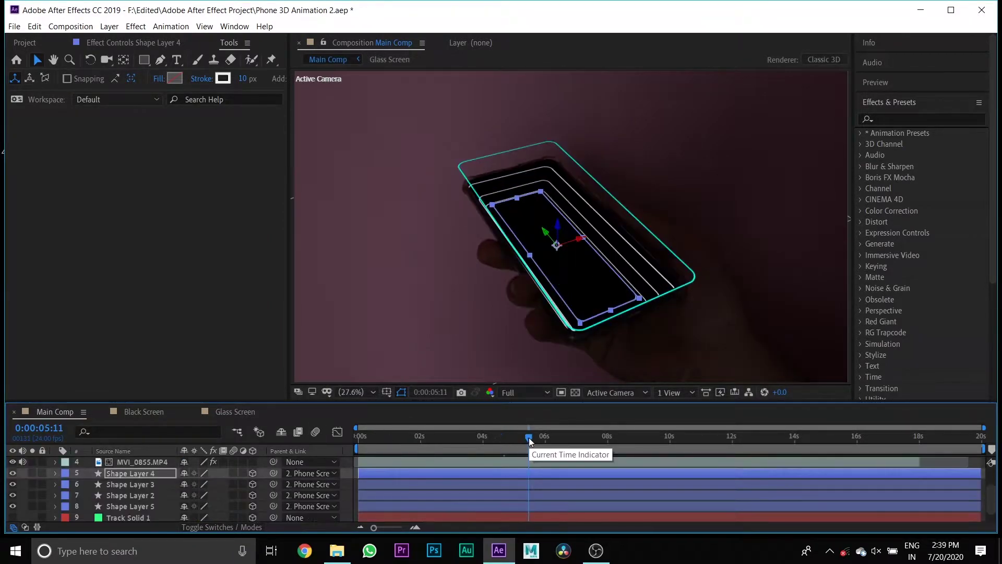
- Push the innermost white outline, Shape Layer 4, further in depth and check the stack at other times
left_click(54, 473)
left_click(68, 494)
left_click(469, 438)
left_click_drag(233, 484, 244, 484)
left_click_drag(535, 440, 592, 444)
left_click(67, 462)
scroll(57, 470, "up", 1)
left_click(55, 474)
scroll(55, 474, "up", 1)
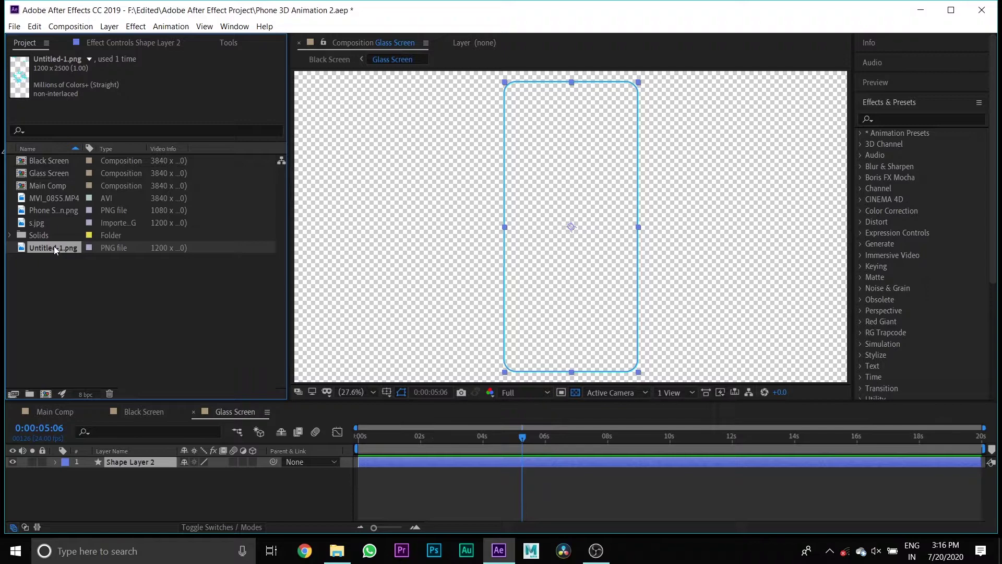
- Add Untitled-1.png to the Glass Screen composition directly below Shape Layer 2
left_click_drag(54, 246, 69, 410)
left_click_drag(77, 449, 83, 475)
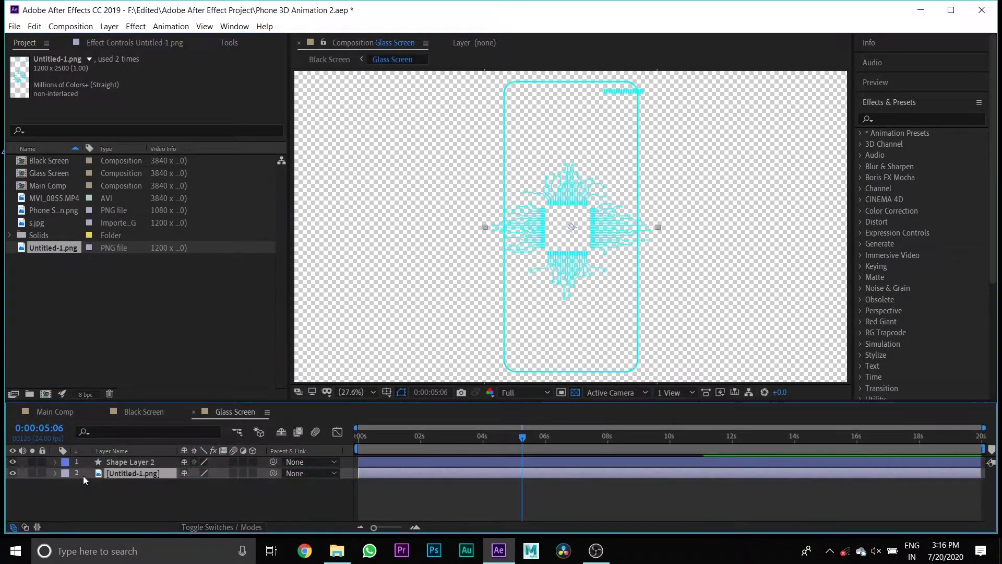
- Add a 3840 × 2160 px black solid beneath all Glass Screen layers and shrink Untitled-1.png to fit inside the cyan outline
right_click(146, 513)
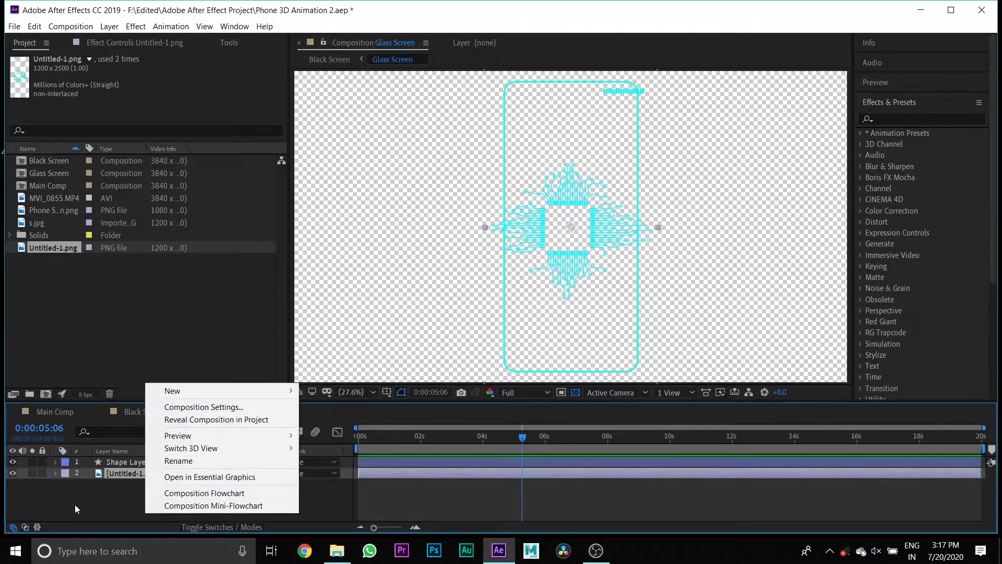
mouse_move(249, 392)
left_click(338, 419)
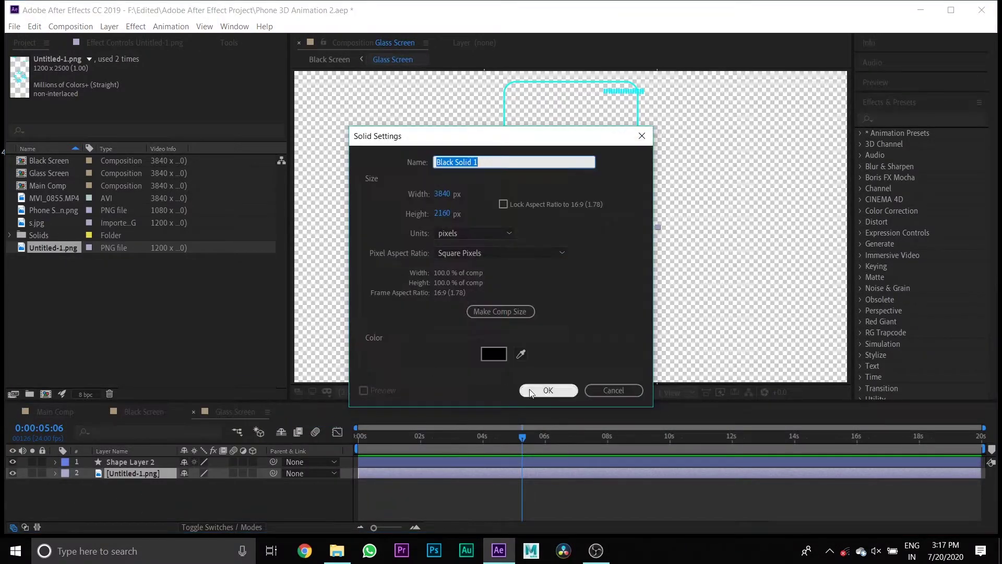
key("Return")
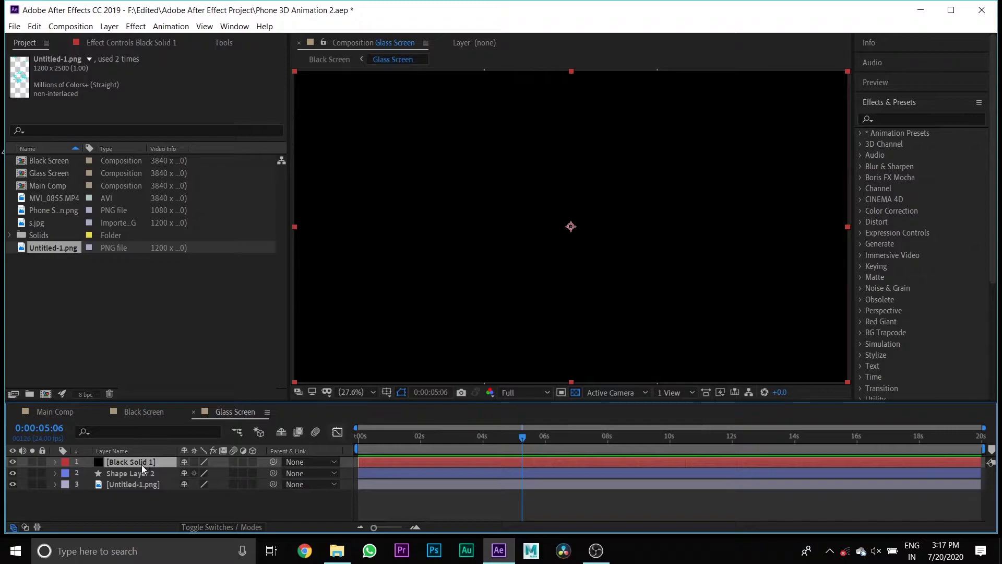
left_click_drag(142, 464, 142, 505)
left_click(55, 473)
left_click(66, 484)
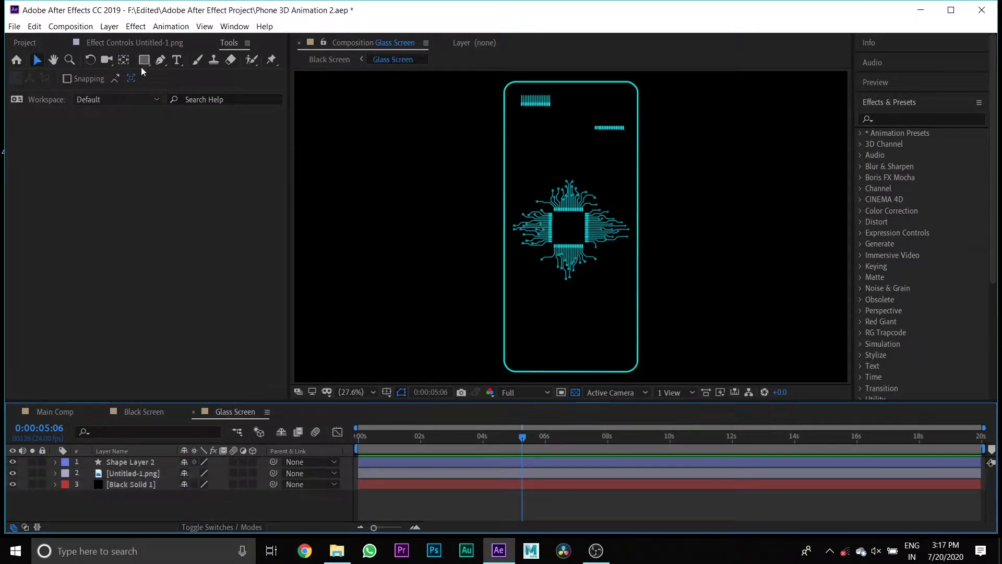
- Draw a wide rectangle across the upper part of the phone outline and give it an orange stroke
left_click_drag(512, 116, 629, 141)
left_click(119, 79)
left_click_drag(206, 197, 205, 184)
left_click_drag(175, 40, 186, 20)
left_click_drag(205, 184, 206, 183)
key("Return")
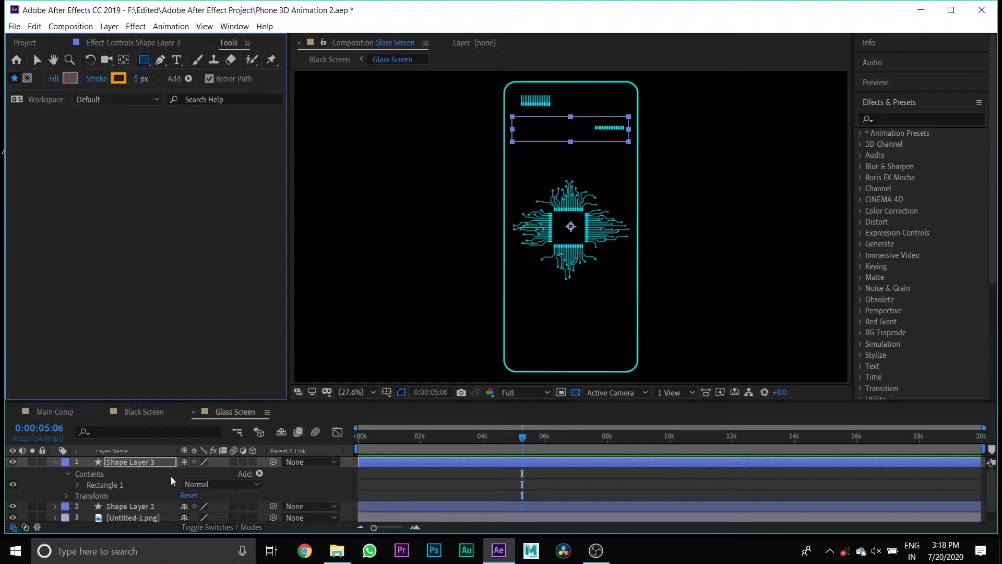
- Set the orange rectangle's stroke to 15 px and adjust its height to fit between the two cyan pin strips
key("v")
left_click_drag(571, 117, 619, 459)
key("ctrl+z")
scroll(625, 117, "up", 3)
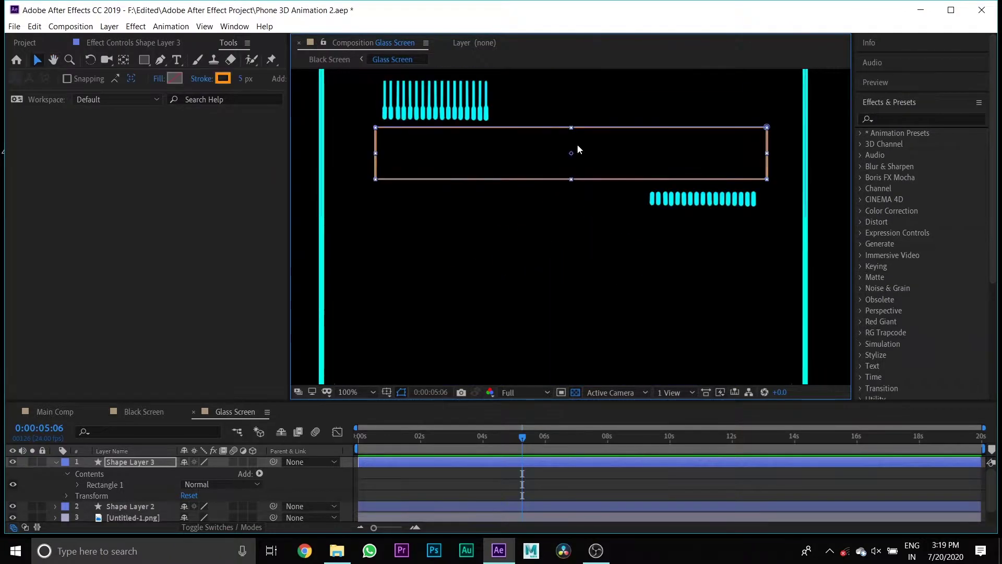
left_click_drag(249, 87, 251, 84)
left_click_drag(571, 126, 571, 129)
left_click(56, 461)
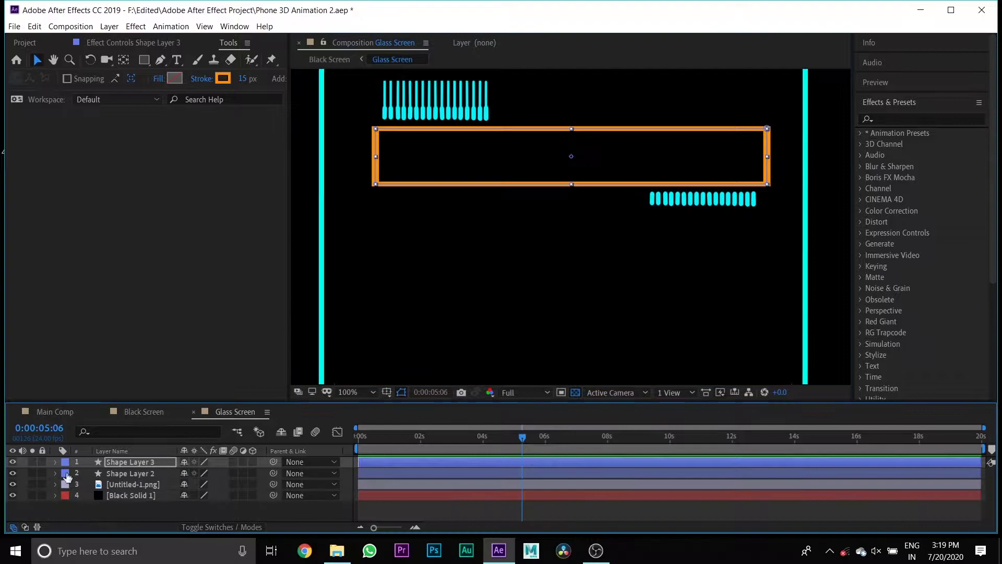
left_click(84, 509)
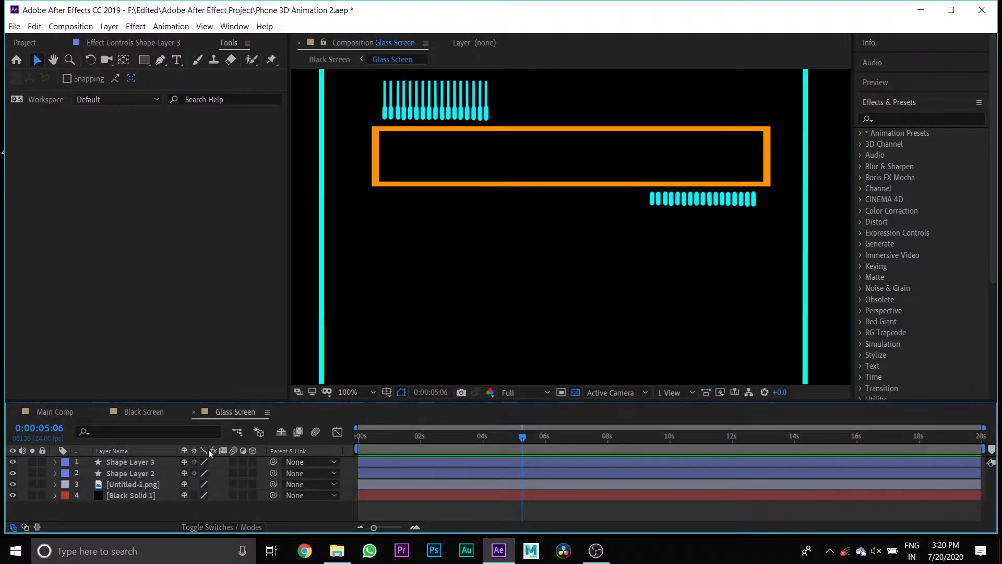
- Draw a small orange circle inside the left end of the rectangle with a 10 px stroke
left_click_drag(144, 59, 171, 87)
left_click_drag(407, 138, 439, 164)
left_click_drag(139, 79, 135, 79)
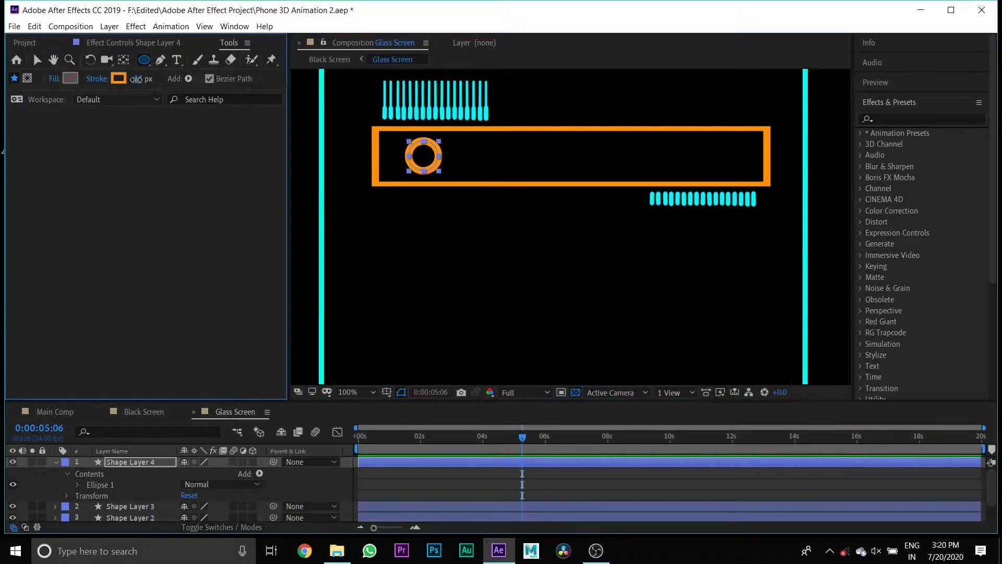
left_click(56, 462)
- Duplicate the orange circle and slide the copy horizontally to the rectangle's right end
right_click(147, 462)
left_click(108, 465)
key("ctrl+d")
key("p")
left_click(116, 473)
key("Right")
key("Right")
key("Right")
key("Right")
key("Right")
key("Right")
key("Right")
key("Right")
key("Right")
key("Right")
key("Right")
key("Right")
key("Right")
key("Right")
key("Right")
key("Right")
key("Right")
key("Right")
key("Right")
key("Right")
left_click_drag(186, 472, 480, 472)
- Shift the original orange circle, Shape Layer 4, closer to the rectangle's left edge
left_click(132, 484)
key("p")
left_click_drag(186, 496, 22, 509)
left_click(57, 462)
left_click(57, 473)
- Add two more copies of the orange circle, placing one at the rectangle's centre and one in its right half
left_click(114, 464)
key("ctrl+d")
key("p")
left_click(130, 463)
key("p")
key("ctrl+d")
key("p")
left_click_drag(185, 472, 300, 473)
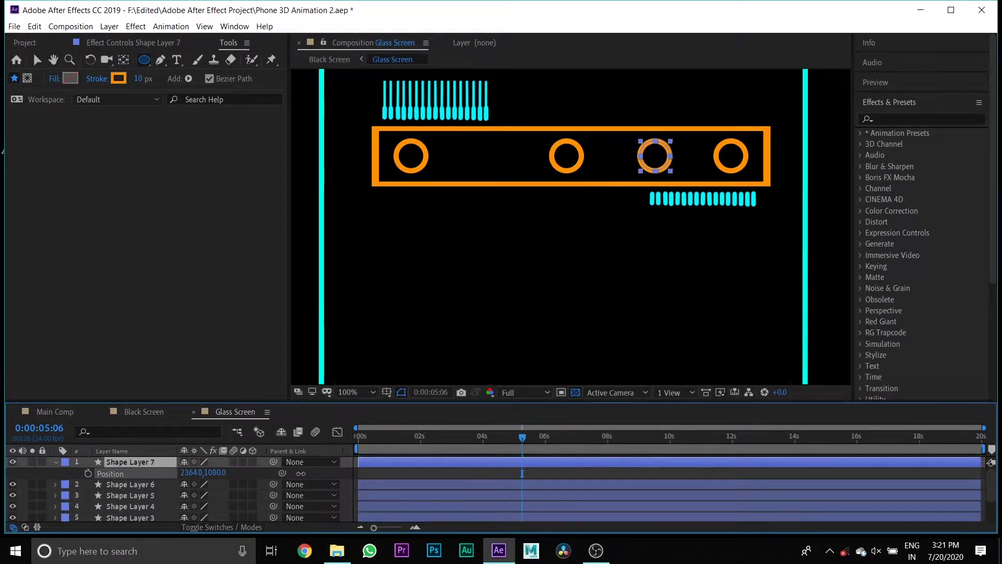
- Duplicate the circle once more and place it in the left gap to make a row of five evenly spaced circles
left_click(118, 463)
key("ctrl+d")
key("p")
left_click_drag(183, 472, 10, 494)
key("p")
key("F2")
scroll(410, 292, "down", 4)
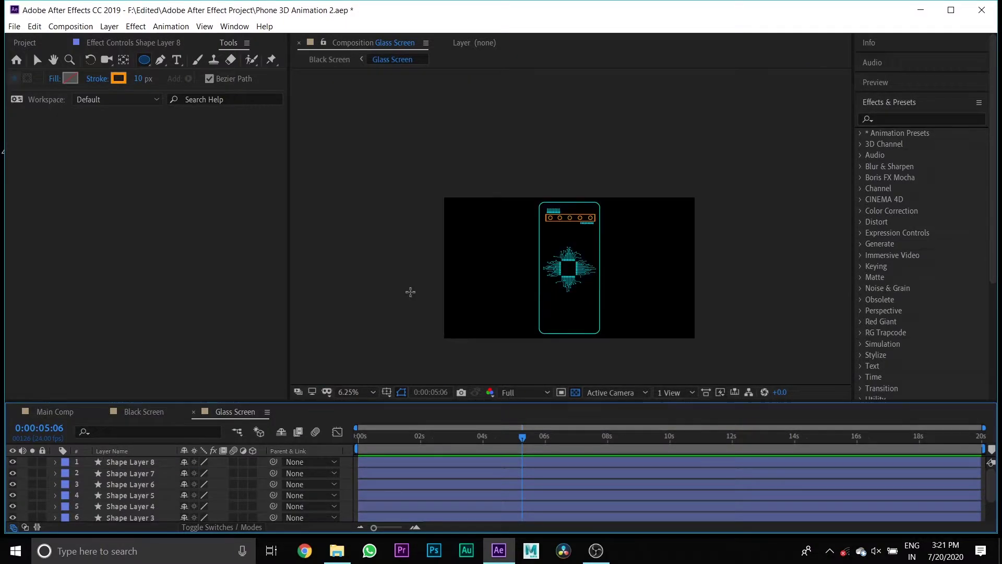
- Pre-compose the orange rectangle and its five circles into a composition named component 1, moving all attributes
left_click_drag(130, 459, 129, 515)
scroll(165, 497, "down", 1)
right_click(155, 508)
mouse_move(243, 363)
left_click(199, 458)
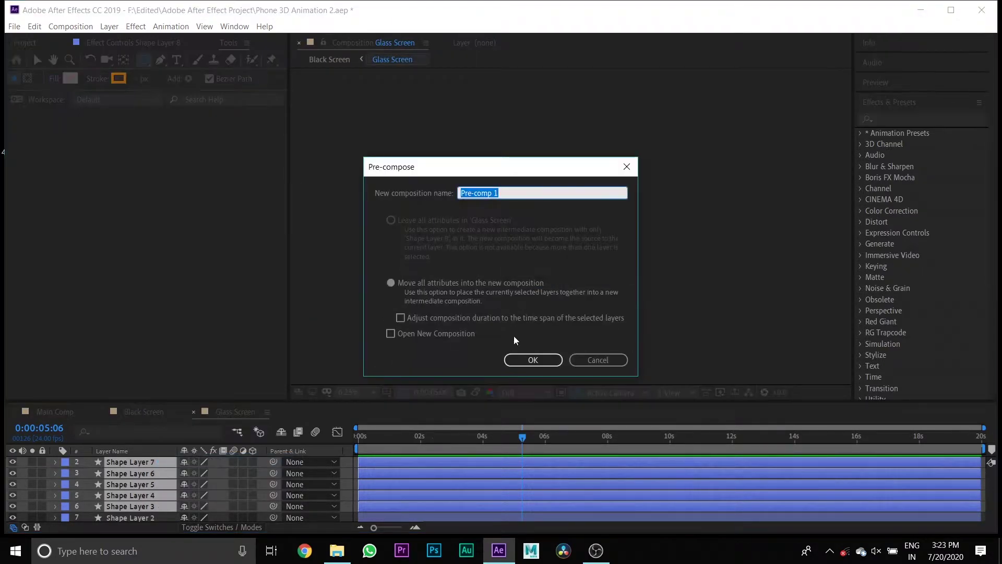
type("component")
left_click(533, 360)
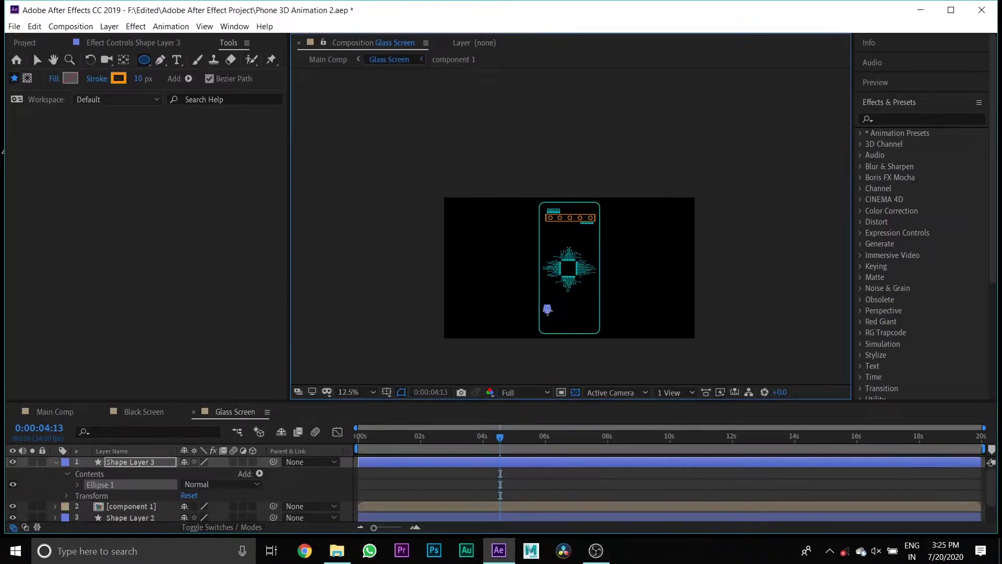
- Import the dashed ring image 1.png from the Phone 3D annimation 2# folder into the project
scroll(564, 319, "up", 4)
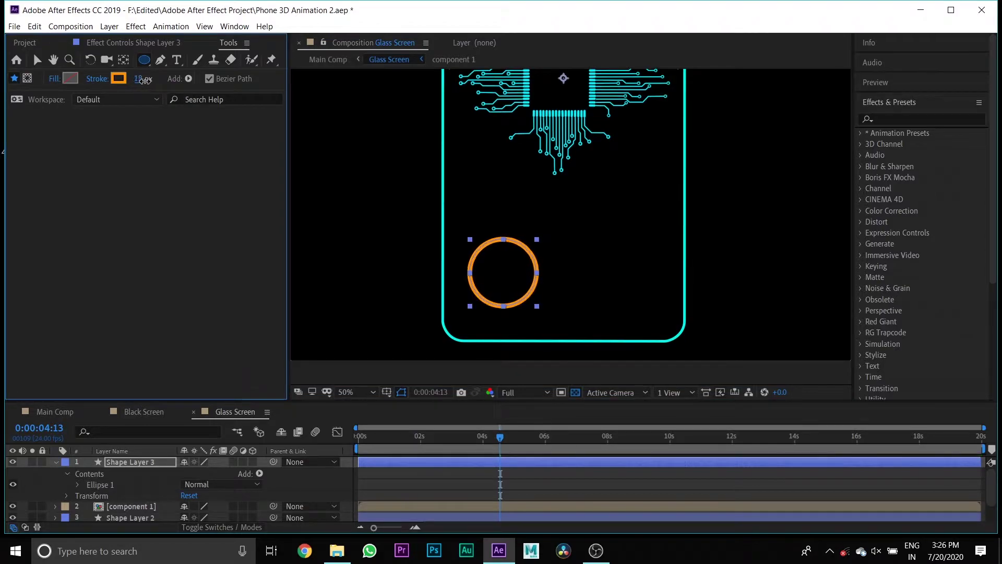
left_click(24, 42)
right_click(77, 283)
mouse_move(102, 335)
left_click(245, 340)
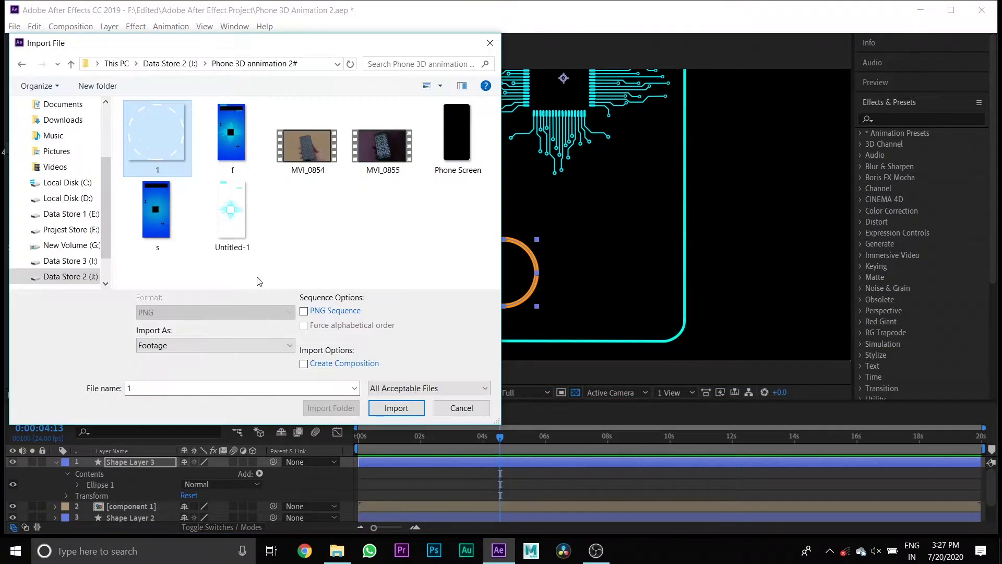
double_click(134, 151)
- Add 1.png to the Glass Screen composition, scaled down and positioned at 1682, 1831 over the large orange circle
left_click_drag(38, 160, 51, 495)
key("s")
key("p")
- Duplicate the large orange circle and place the copy beside it in the lower right of the phone outline
left_click(123, 484)
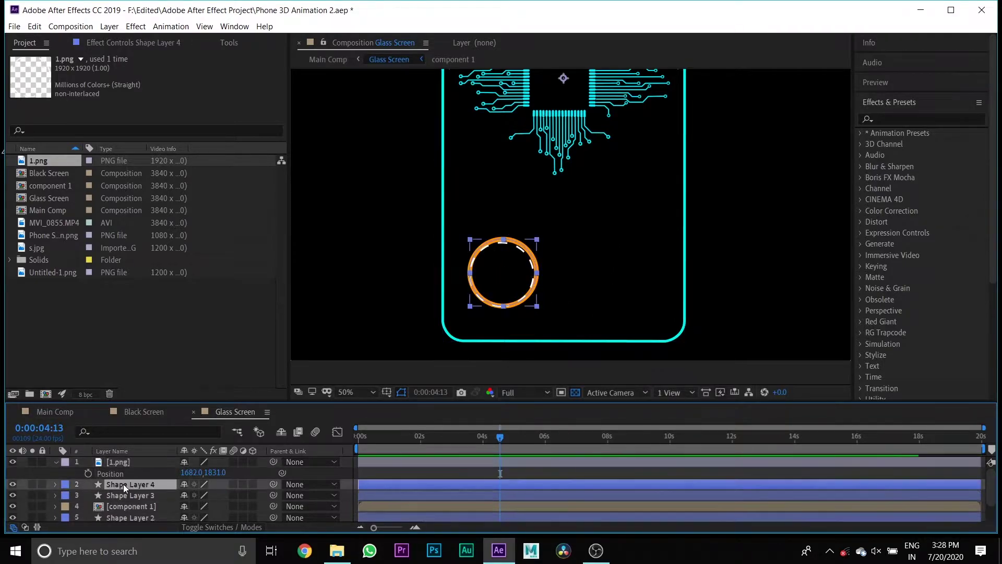
key("ctrl+d")
key("p")
left_click_drag(189, 495, 528, 530)
- Scale the dashed ring 1.png to 17% and position it at 1683, 1826 so it surrounds the left orange circle
left_click(503, 273)
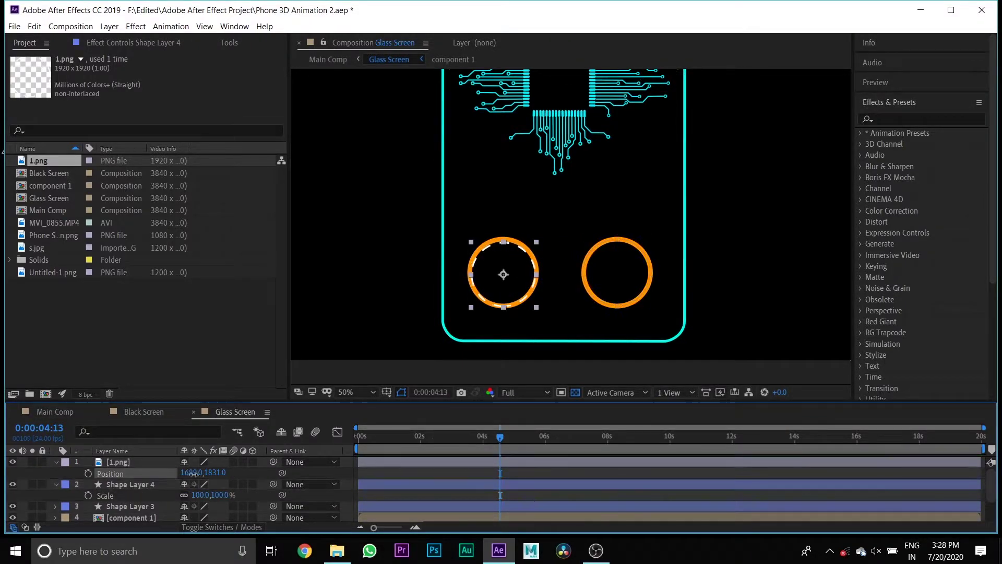
key("s")
key("p")
left_click_drag(189, 473, 207, 475)
left_click(137, 483)
left_click(129, 506)
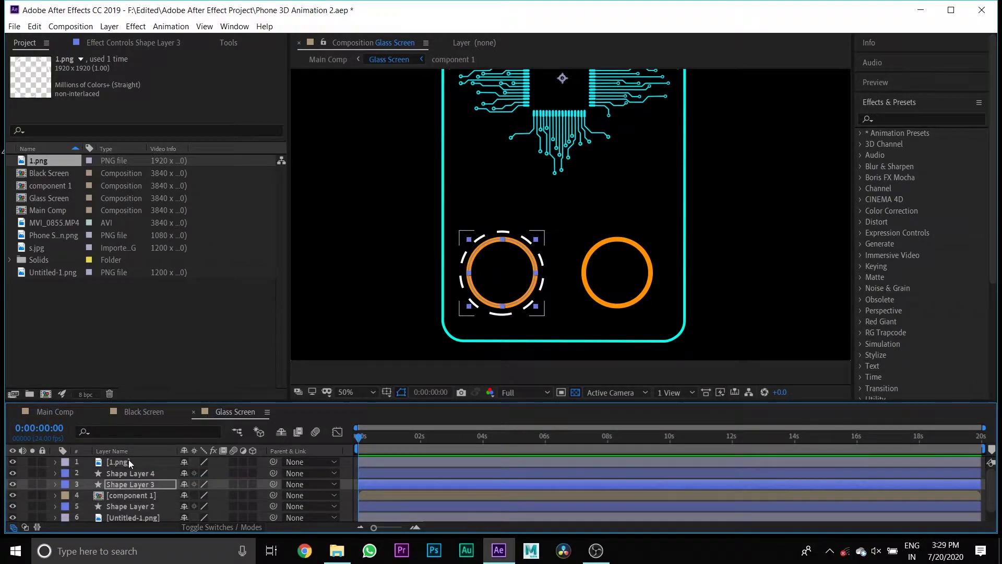
- Keyframe the rotation of 1.png from -72° at 0:00:00:00 to a larger angle at 0:00:17:23
left_click(128, 462)
left_click(55, 461)
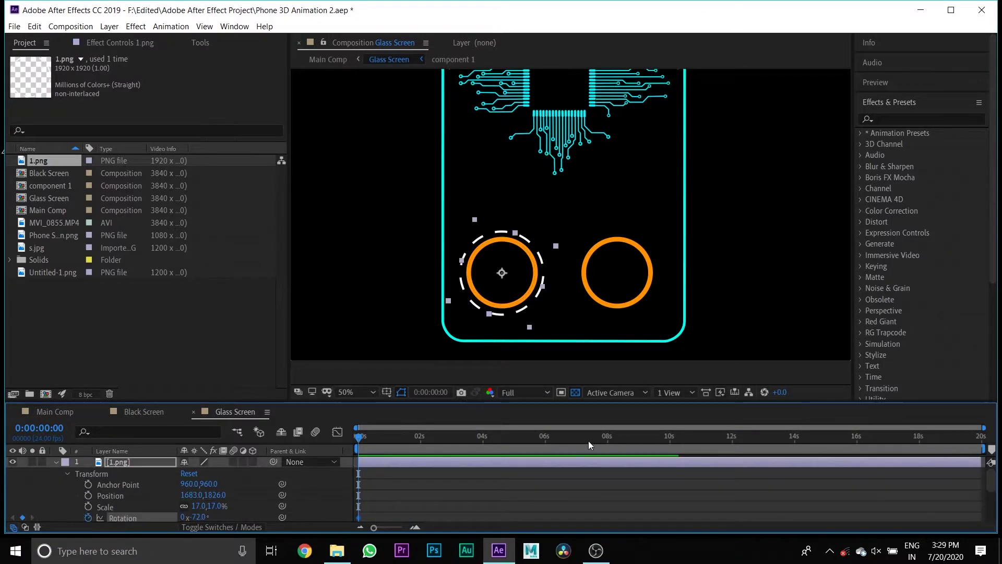
left_click(918, 443)
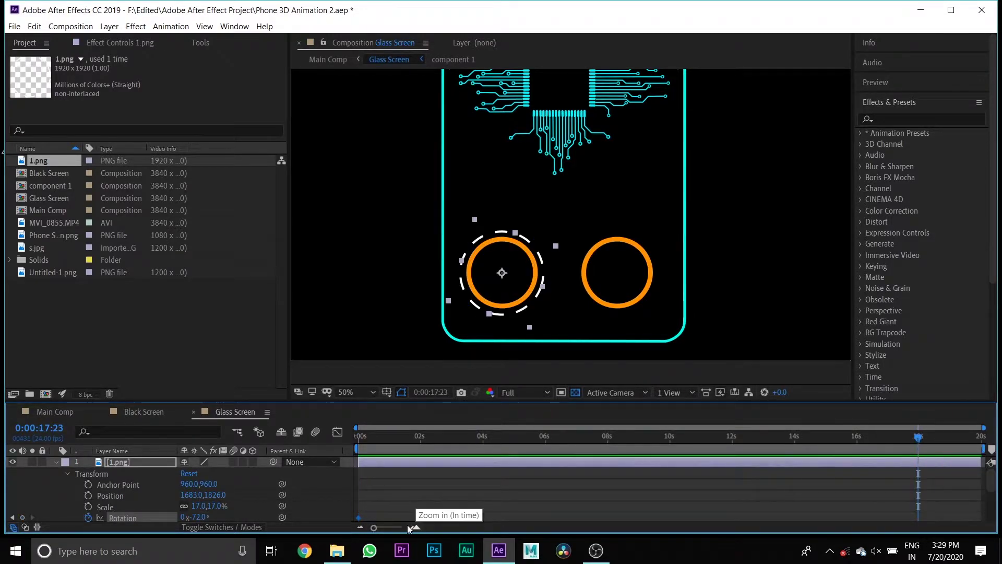
left_click_drag(186, 519, 251, 518)
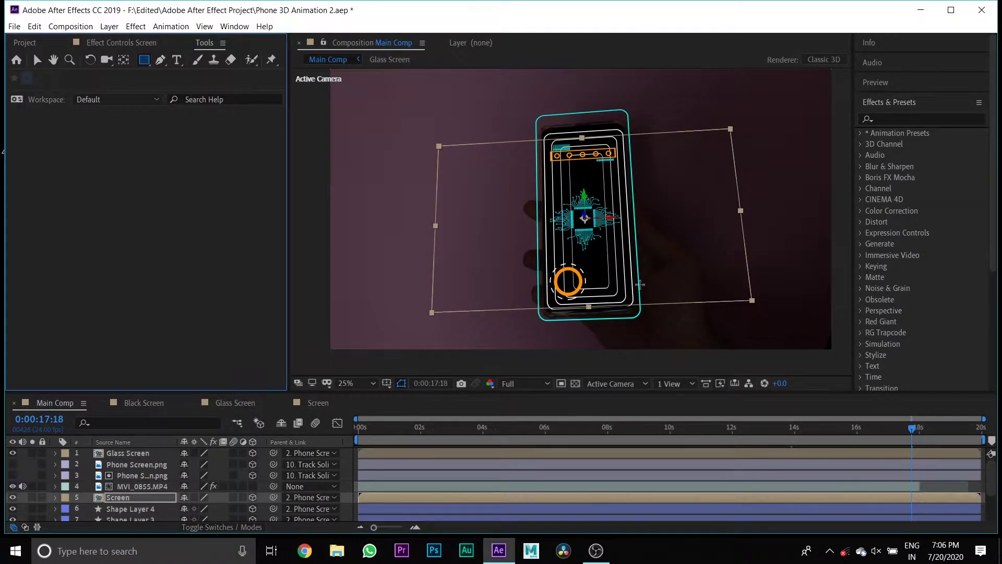
scroll(639, 285, "up", 2)
left_click_drag(547, 374, 536, 175)
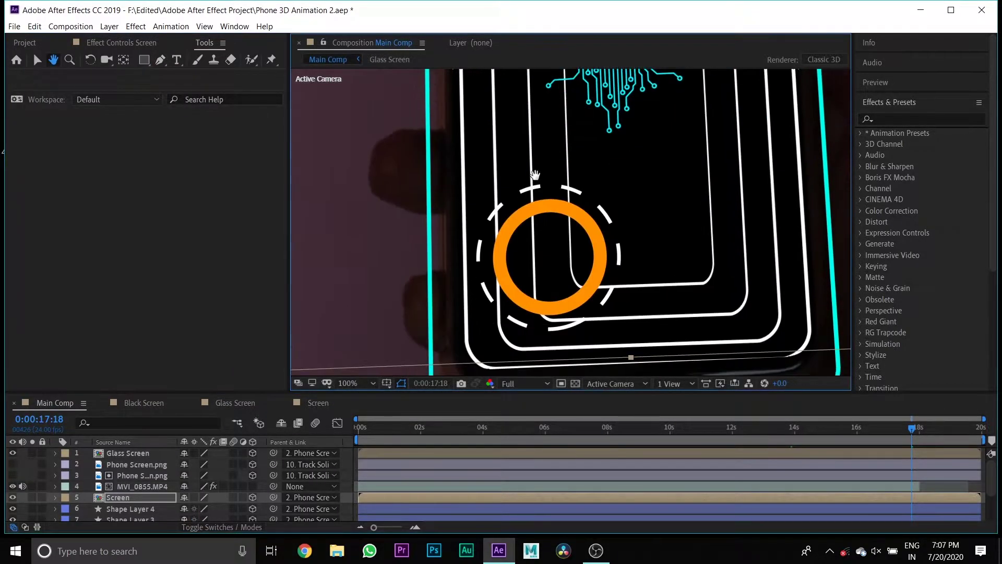
left_click(145, 60)
left_click_drag(525, 237, 575, 285)
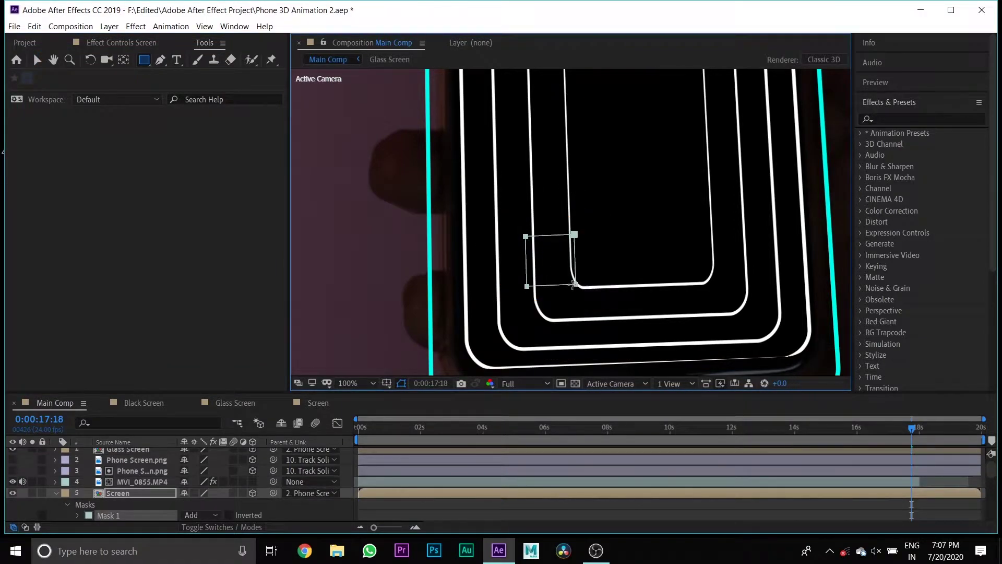
left_click(56, 492)
key("ctrl+z")
- Draw a square on a new shape layer with a 15 px stroke and centre it inside the orange circle
left_click(28, 471)
left_click_drag(519, 236, 572, 289)
left_click_drag(138, 78, 135, 82)
key("shift+Right")
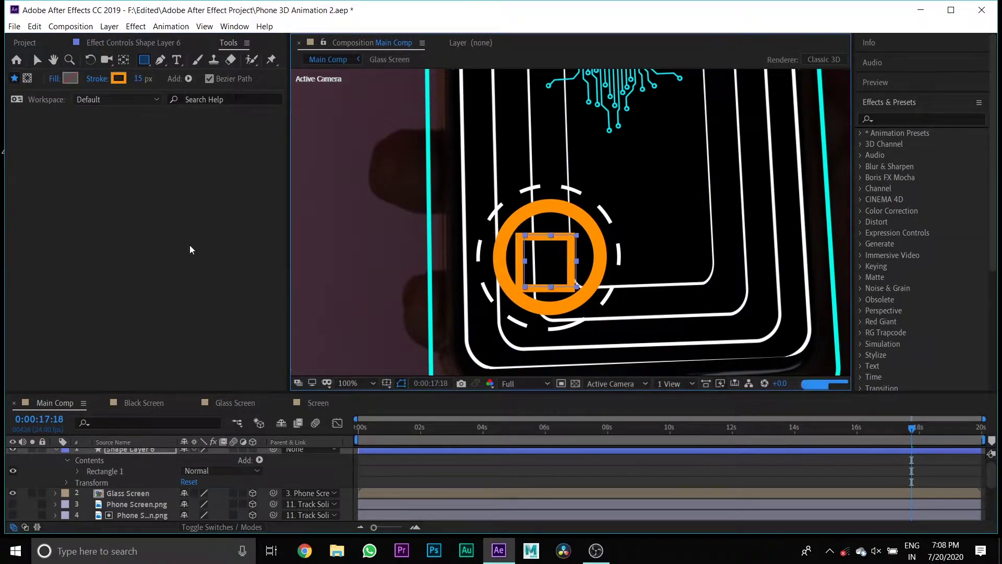
key("shift+Up")
key("Left")
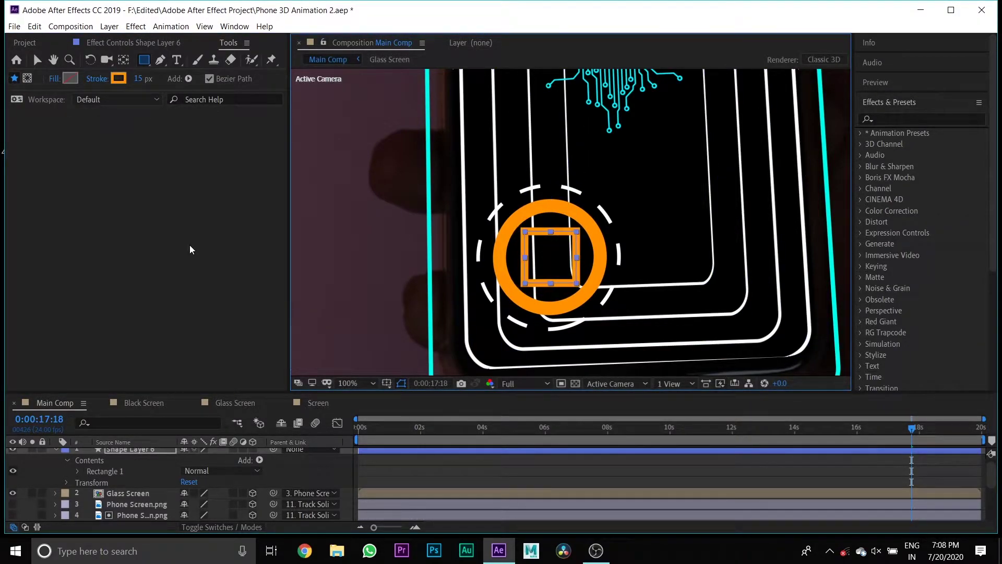
- Change the square's stroke colour to red
left_click(119, 79)
left_click(197, 199)
left_click(300, 34)
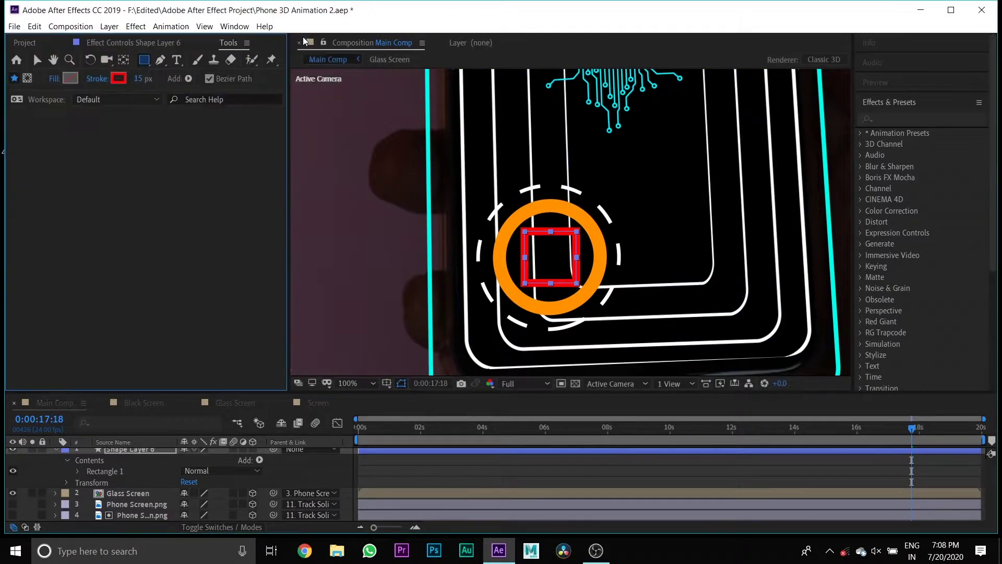
- Make the red square's layer 3D with Phone Screen.png as its parent, and move the Screen layer directly below it
left_click(56, 450)
left_click(56, 449)
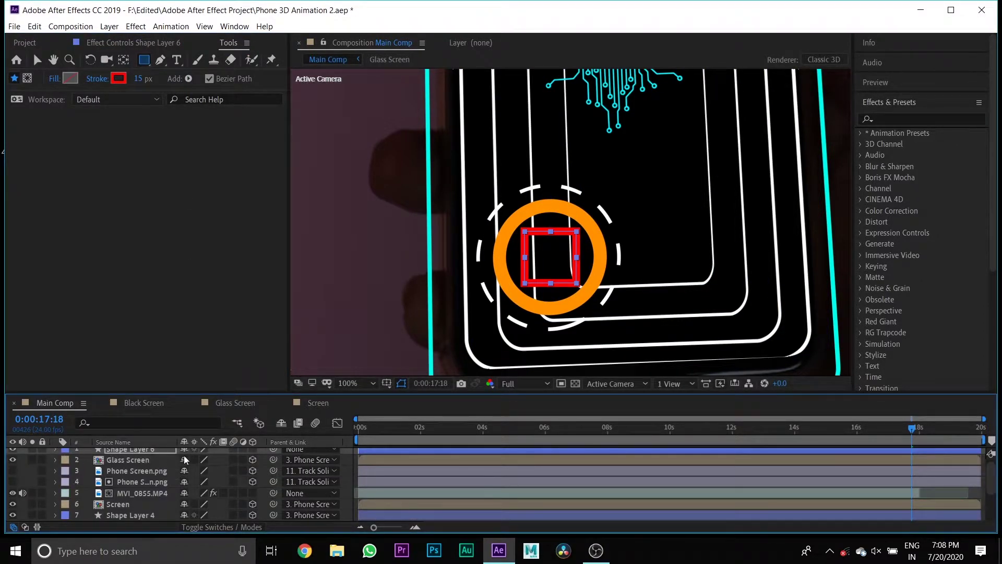
left_click(250, 450)
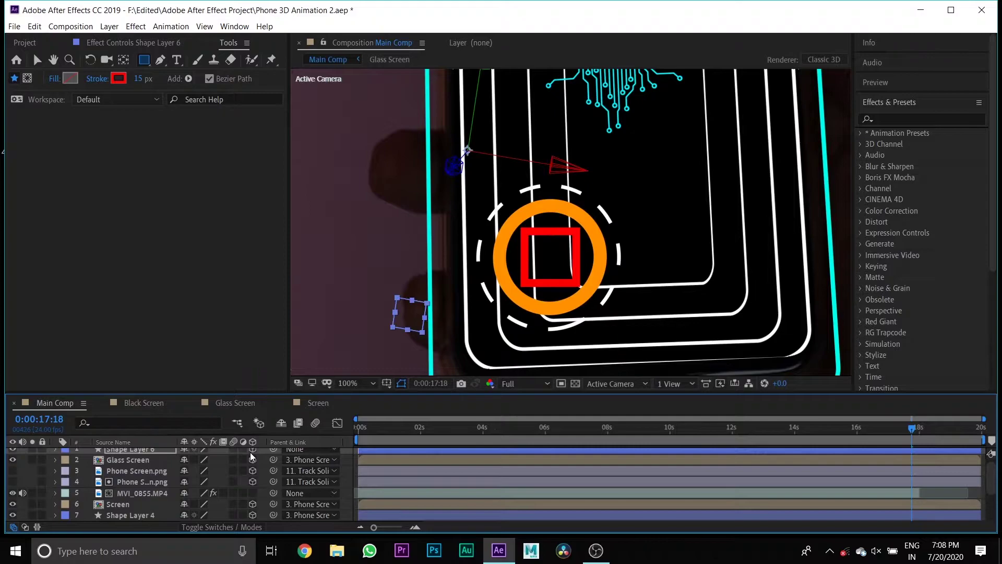
left_click_drag(271, 450, 164, 475)
left_click_drag(119, 508, 136, 467)
- Bring the red square back onto the phone by setting its position to 536.1, 1337.6, -701.1
left_click(56, 452)
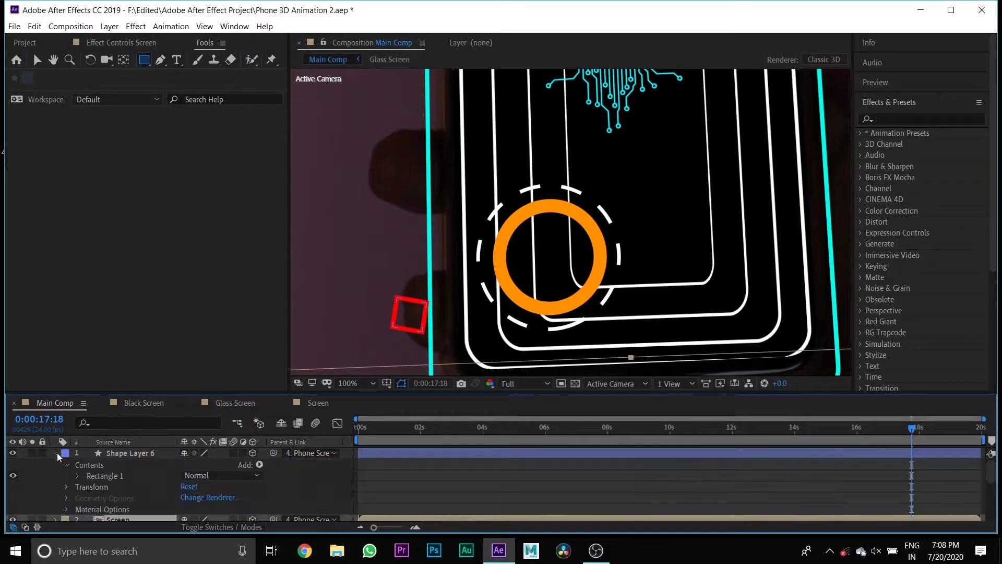
left_click(67, 486)
scroll(157, 483, "down", 1)
left_click_drag(232, 475, 742, 360)
scroll(743, 360, "down", 4)
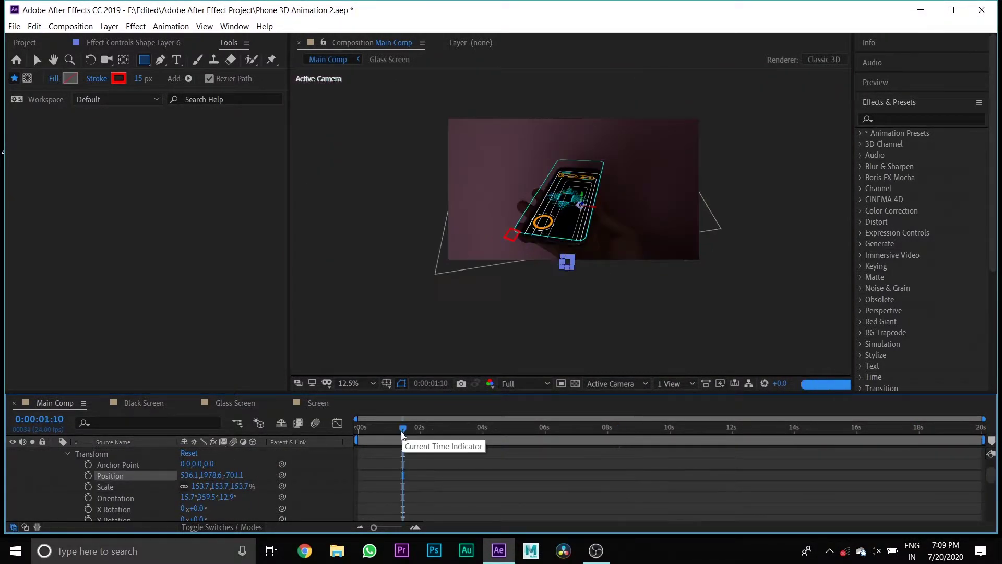
left_click_drag(403, 428, 917, 428)
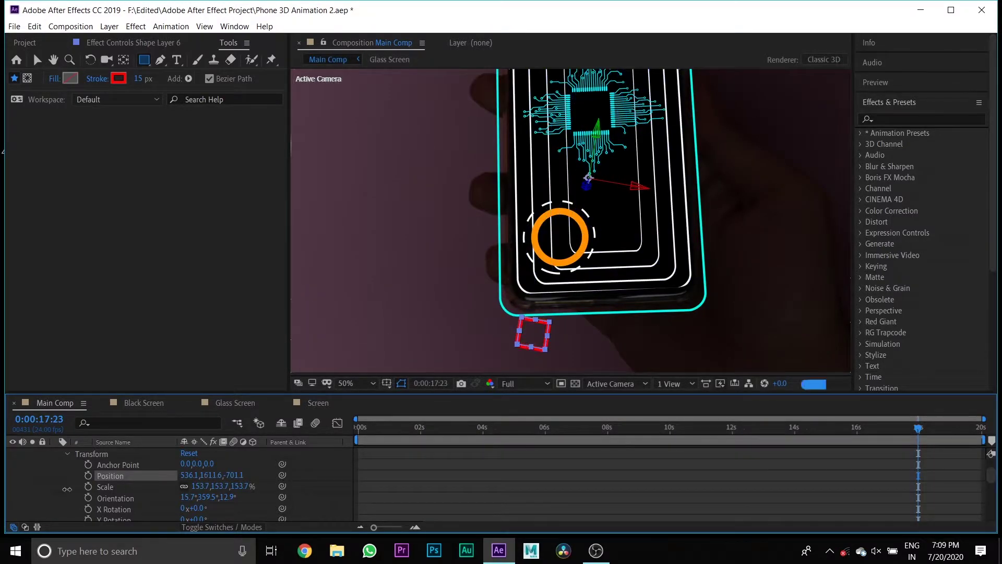
left_click_drag(67, 489, 113, 509)
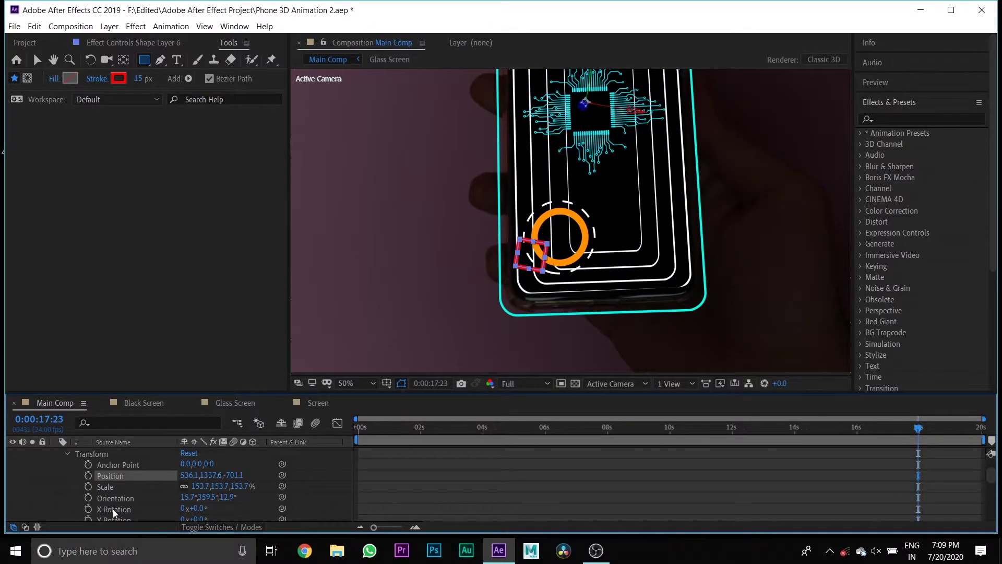
- Rotate the red square around its Z axis to about -12° to line it up with the phone
scroll(224, 503, "down", 1)
left_click_drag(200, 519, 192, 519)
scroll(502, 285, "down", 2)
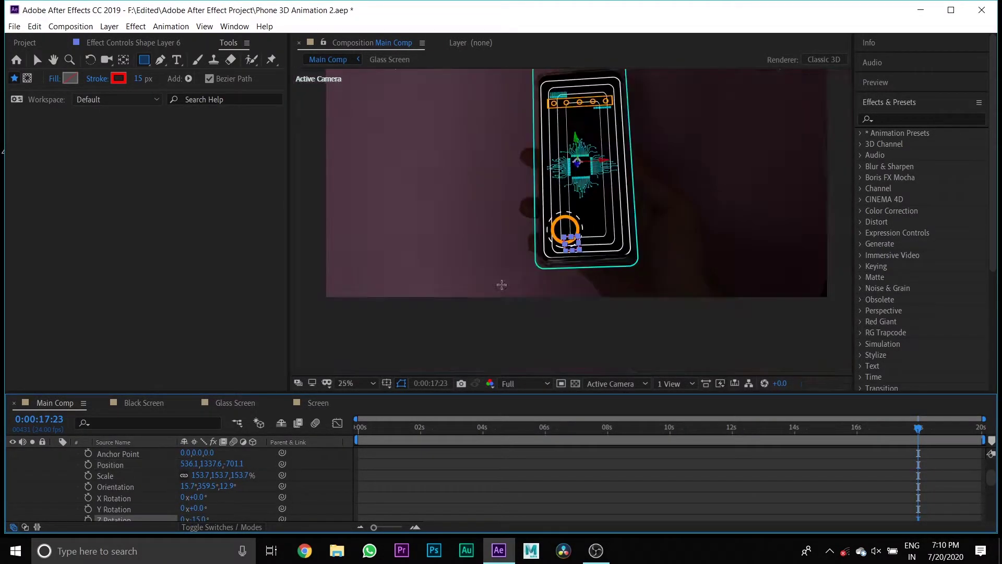
key("comma")
key("comma")
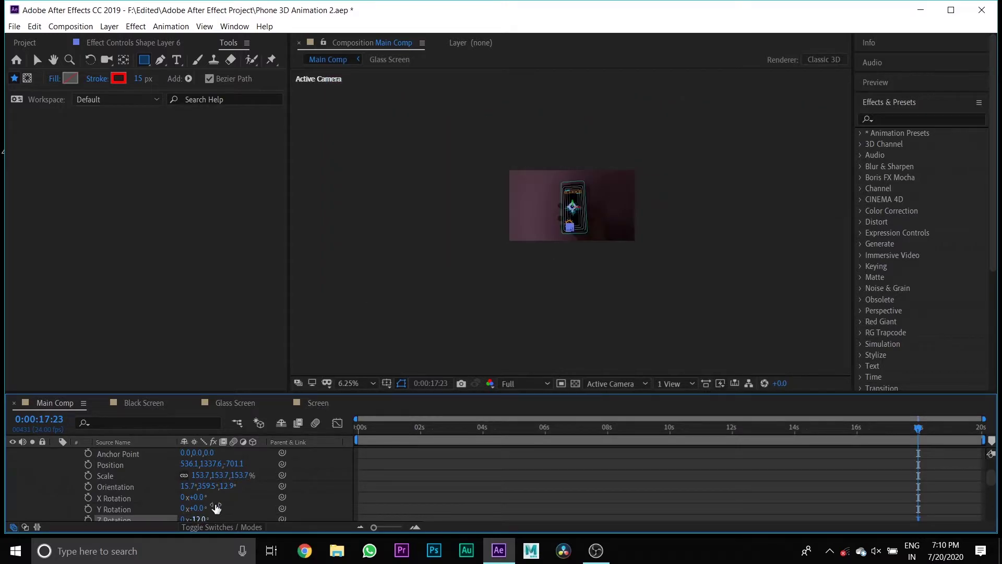
- Fine-tune the red square's position and Z rotation so it sits centred inside the orange circle
key("period")
key("period")
key("period")
key("period")
key("shift+Up")
key("v")
left_click_drag(556, 300, 548, 251)
left_click_drag(203, 475, 181, 464)
left_click_drag(200, 520, 206, 523)
key("shift+Right")
left_click_drag(536, 259, 552, 257)
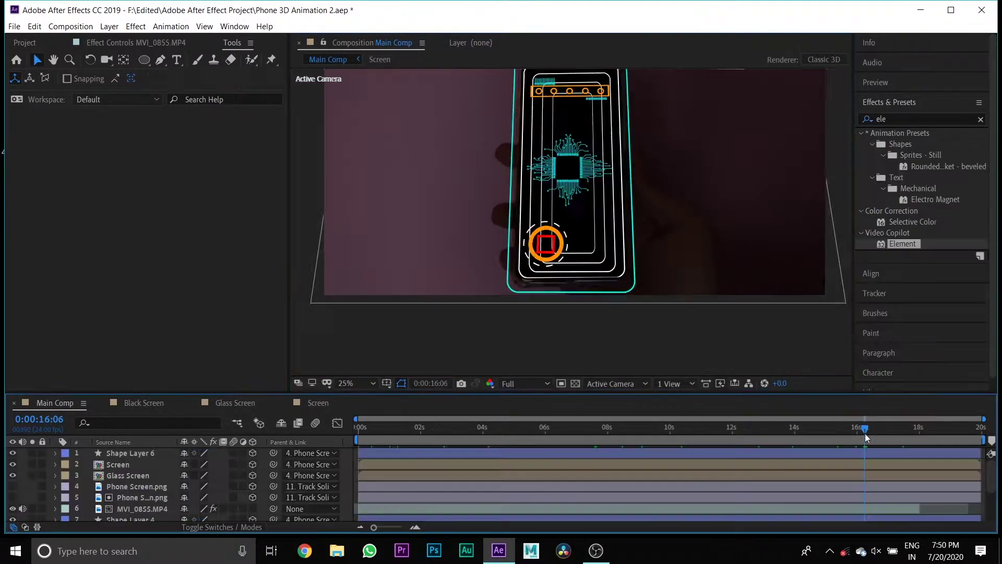
- Make the white circle's layer, Shape Layer 7, 3D and parent it to Phone Screen.png
scroll(595, 300, "down", 2)
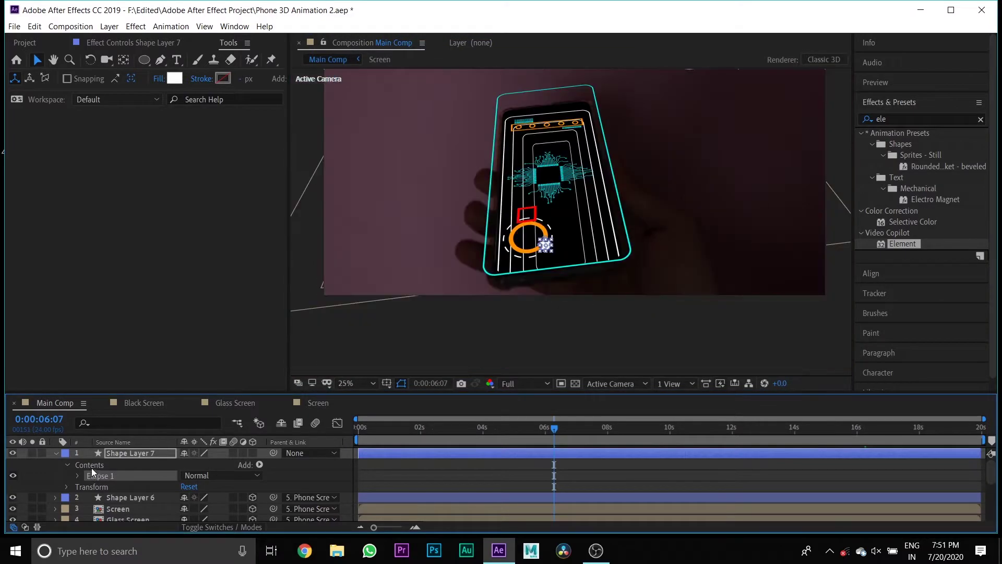
left_click(252, 453)
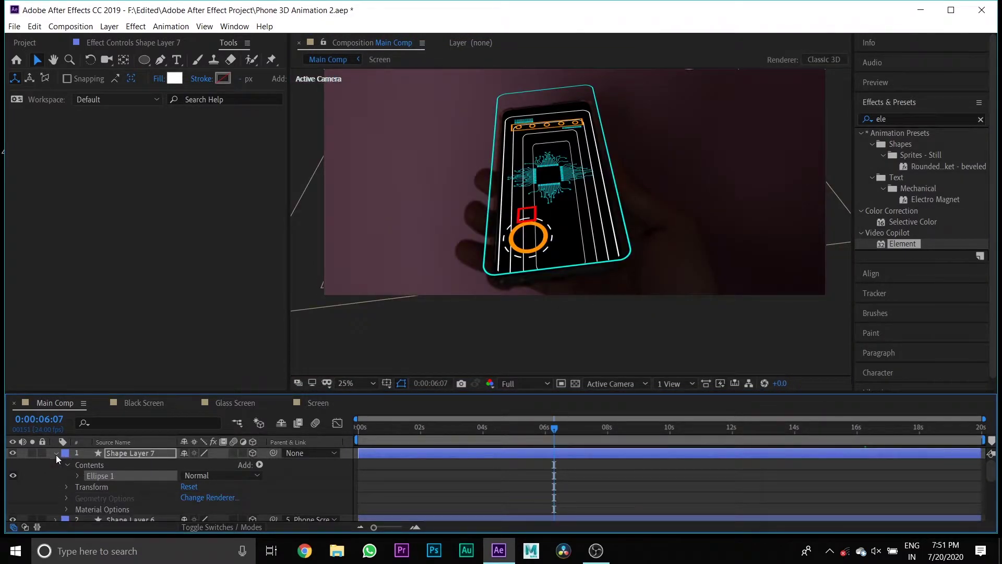
left_click(55, 453)
left_click_drag(272, 453, 149, 496)
- Set the white circle's Z position to -615.3 and X to 767, and move it up into the centre of the red square
left_click(54, 453)
left_click(67, 487)
scroll(156, 483, "down", 1)
left_click_drag(237, 475, 256, 486)
left_click(880, 429)
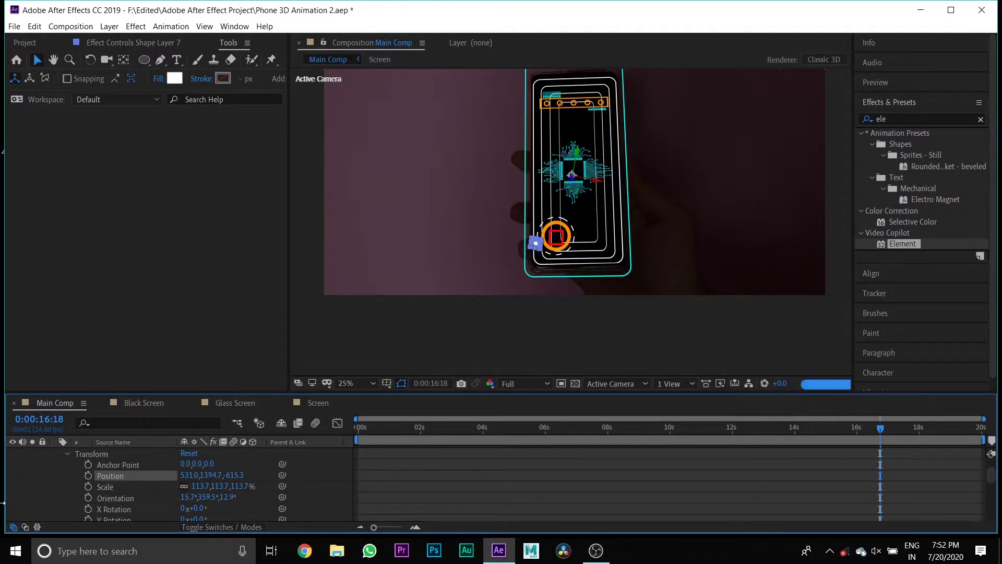
left_click_drag(188, 475, 311, 475)
key("slash")
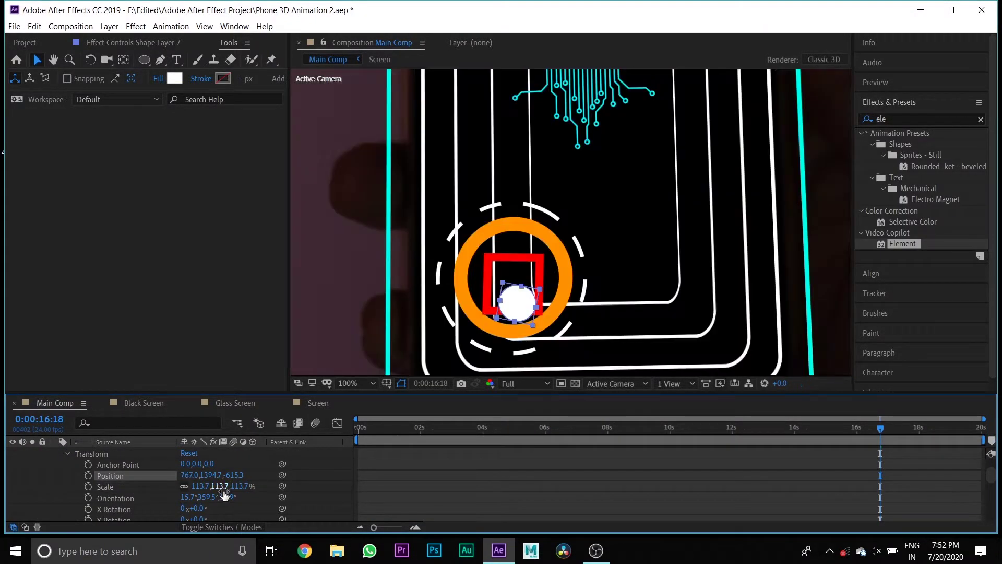
left_click_drag(518, 308, 514, 290)
- Align the white circle with the red square at an earlier frame, using Z position -574.4 and Z rotation -13°
left_click_drag(880, 429, 653, 429)
scroll(727, 289, "down", 3)
scroll(571, 226, "up", 5)
scroll(494, 226, "down", 2)
left_click_drag(494, 226, 622, 259)
left_click_drag(223, 475, 239, 475)
scroll(209, 496, "down", 1)
left_click_drag(198, 519, 189, 519)
left_click_drag(699, 175, 561, 167)
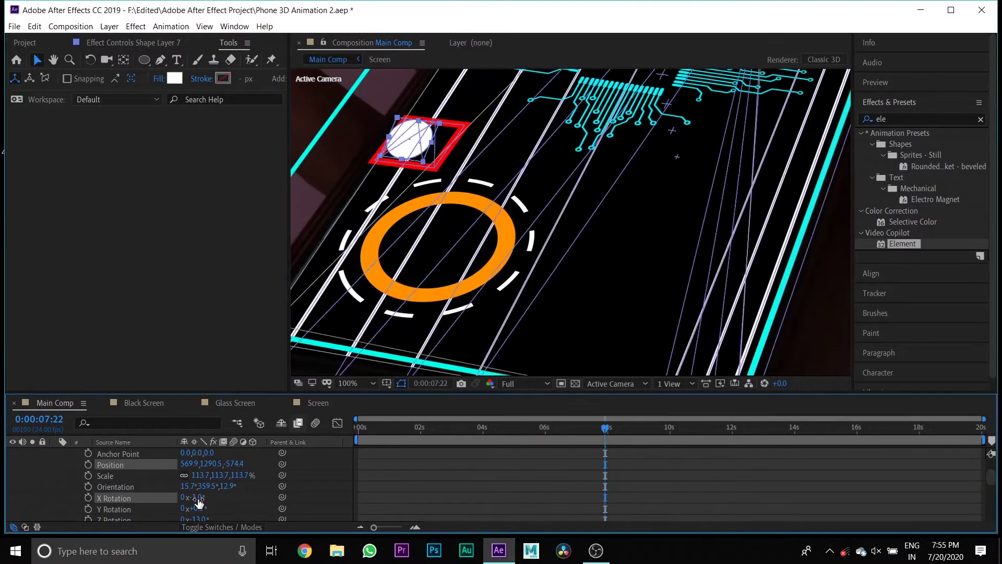
key("ctrl+z")
key("comma")
key("comma")
scroll(71, 458, "up", 2)
left_click(581, 140)
left_click_drag(201, 497, 165, 496)
key("ctrl+z")
key("ctrl+z")
- Shift the white circle along X and tilt it to X rotation -19° and Y rotation 4° to match the red square
key("period")
key("period")
scroll(176, 473, "down", 2)
key("comma")
key("comma")
mouse_move(199, 464)
left_mouse_down()
mouse_move(240, 455)
mouse_move(165, 468)
mouse_move(189, 464)
left_mouse_up()
key("period")
key("period")
scroll(261, 455, "up", 2)
left_click_drag(196, 497, 200, 497)
left_click_drag(204, 487, 201, 490)
- Refine the white circle's position to 561.8, 1243.6, -290 by checking its fit inside the red square at several frames
left_click_drag(187, 453, 207, 454)
left_click_drag(200, 453, 217, 456)
left_click_drag(605, 428, 563, 433)
left_click_drag(196, 453, 186, 454)
key("space")
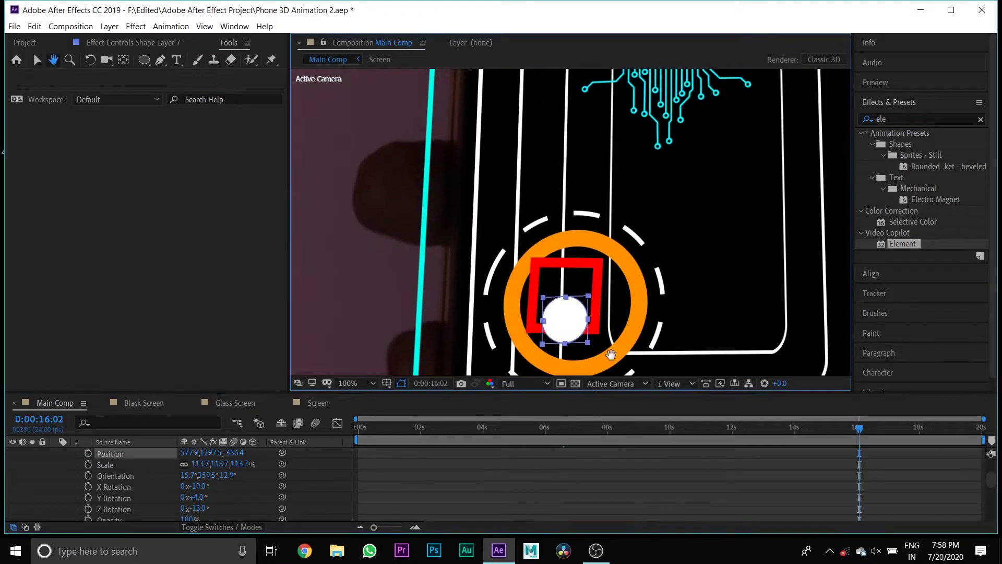
left_click_drag(191, 453, 203, 453)
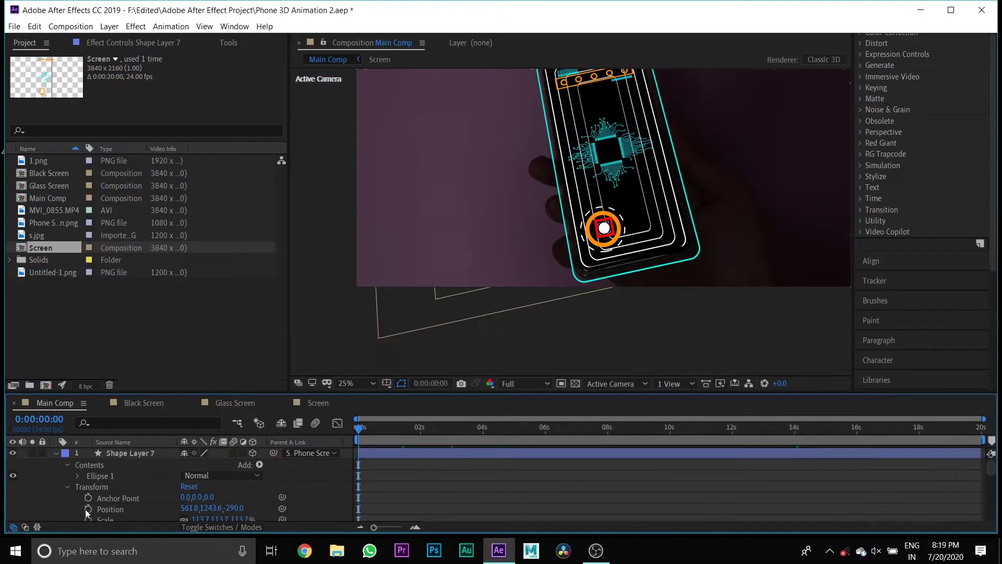
- Keyframe the white circle's position at 0:00:00:00 and set its Z position to 95 at 0:00:02:00
left_click(88, 508)
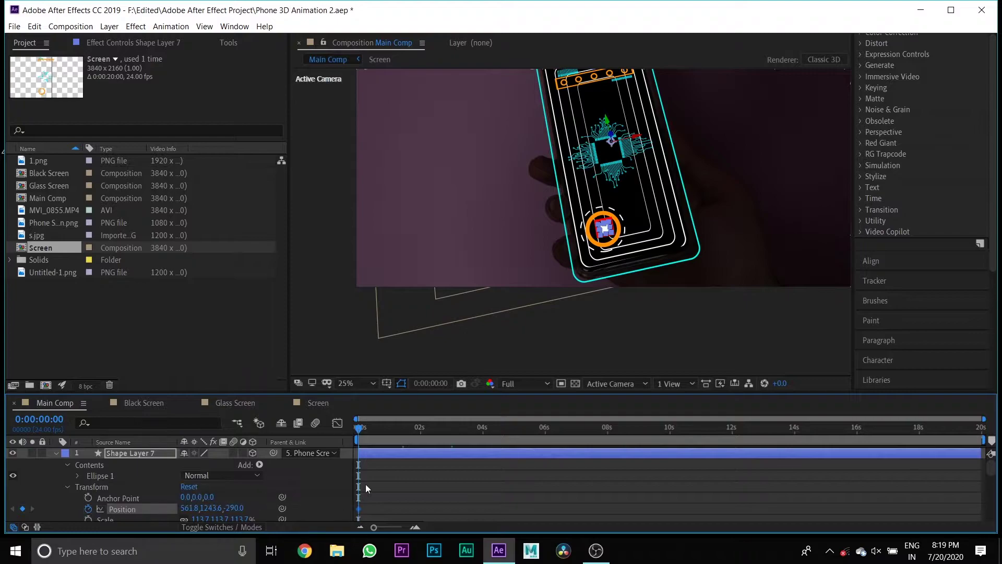
left_click(420, 440)
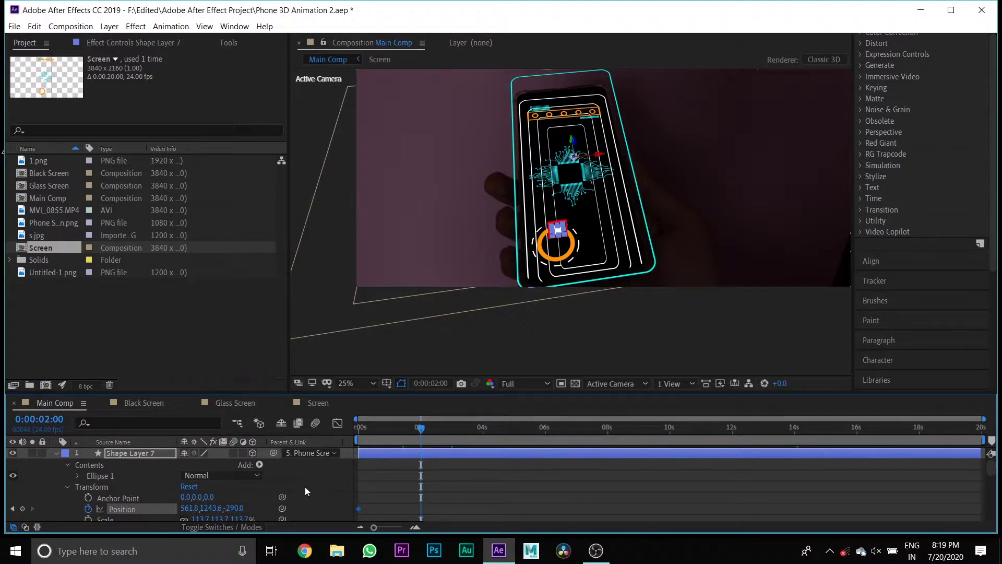
left_click_drag(234, 508, 489, 495)
- Set the white circle's Z position to 32 at 0:00:14:08 and move that keyframe to 0:00:02:00
left_click(804, 430)
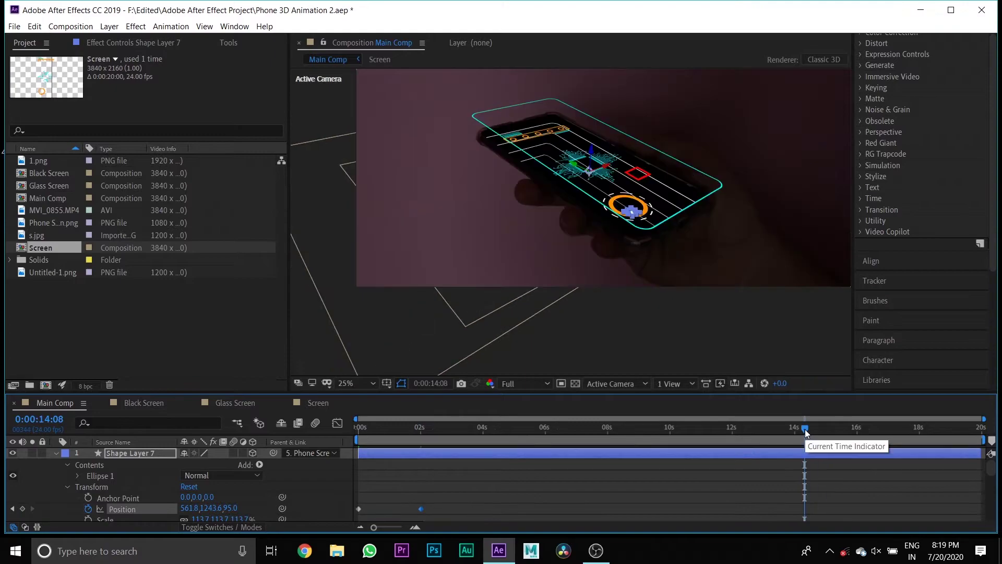
mouse_move(228, 508)
left_mouse_down()
mouse_move(111, 509)
mouse_move(226, 509)
left_mouse_up()
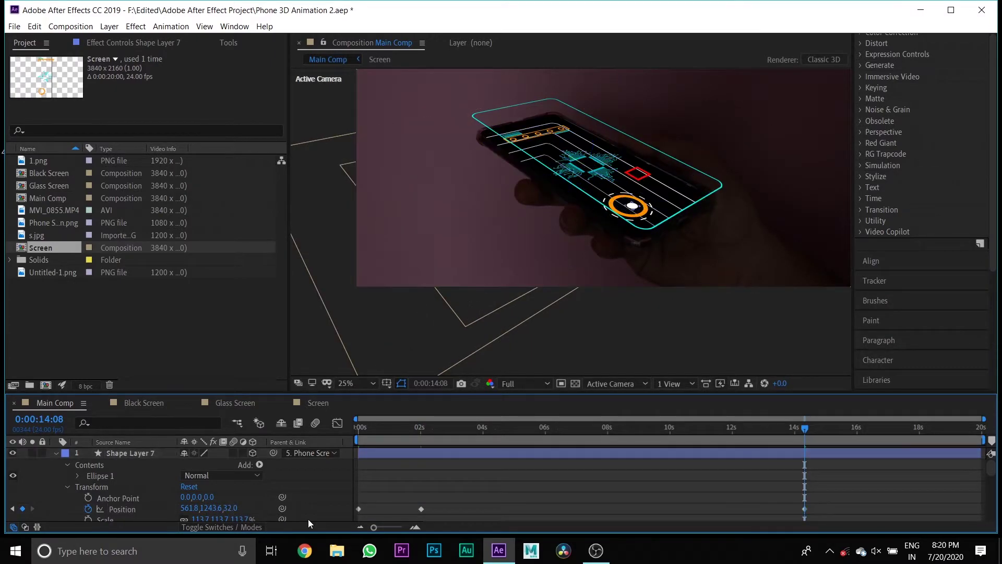
left_click_drag(791, 496, 816, 522)
key("ctrl+x")
left_click(421, 428)
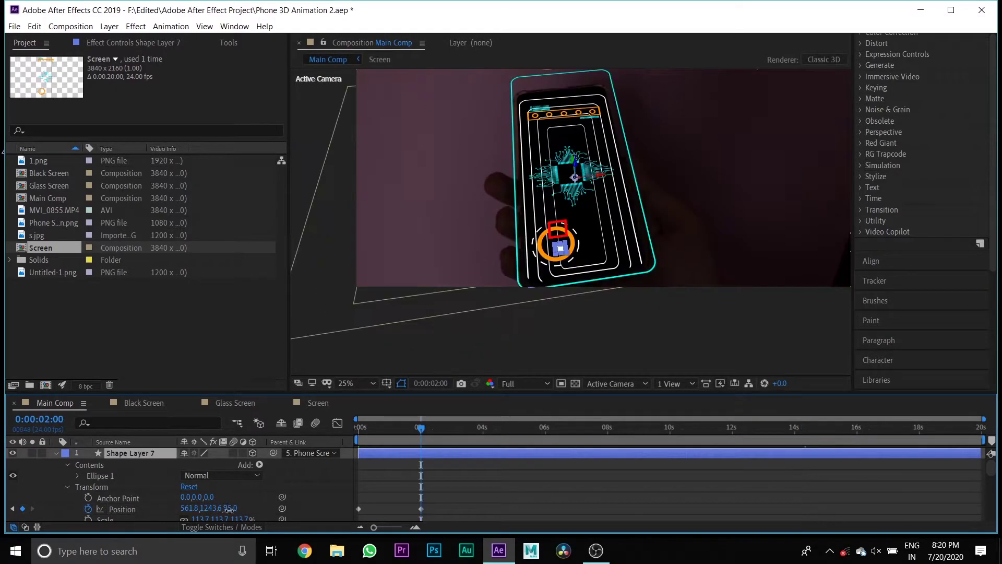
key("ctrl+v")
- Keyframe the white circle's alternating depth at 0:00:04:00, 0:00:06:00 and 0:00:08:00, with Z position -290 at 0:00:08:00
left_click(361, 494)
left_click(483, 428)
left_click_drag(228, 508, 238, 507)
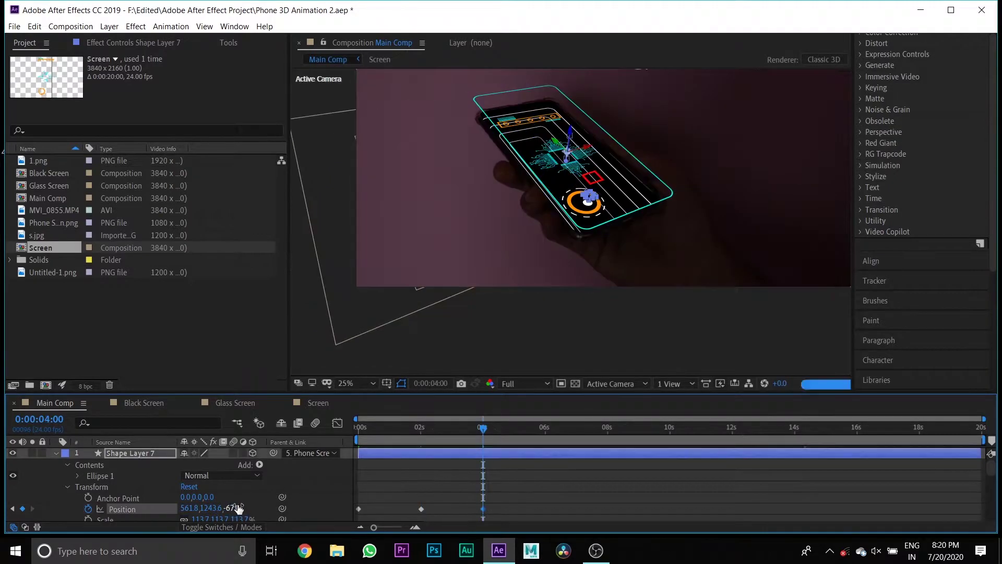
type("90")
left_click(543, 428)
key("ctrl+v")
left_click(396, 508)
left_click(607, 428)
left_click(235, 508)
type("-290")
- Add white circle position keyframes at 0:00:10:00, at 0:00:11:23 with Z -290, and at 0:00:14:00 with Z 32
left_click(669, 429)
key("ctrl+v")
left_click(730, 429)
left_click_drag(232, 508, 237, 515)
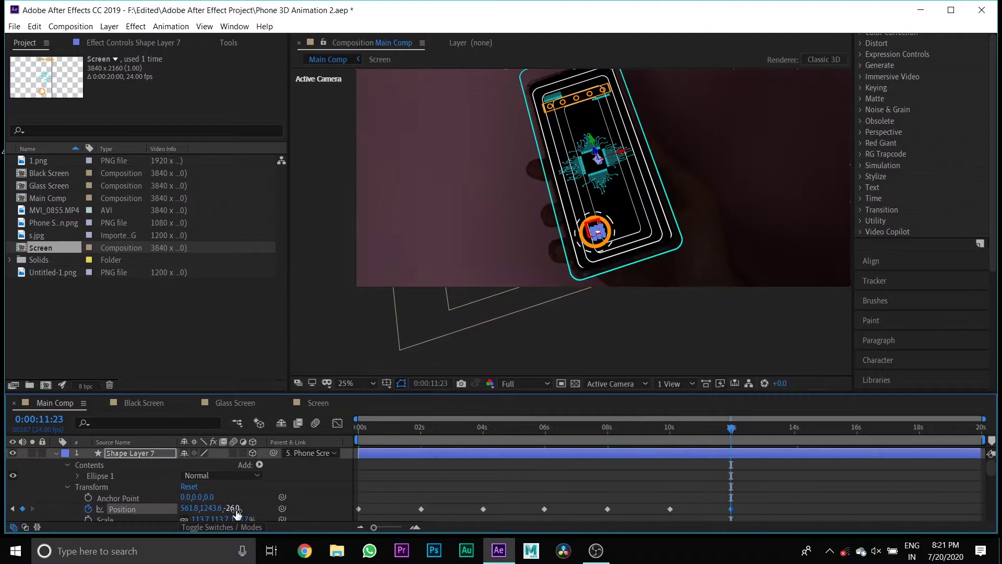
type("-290")
key("Return")
left_click(795, 429)
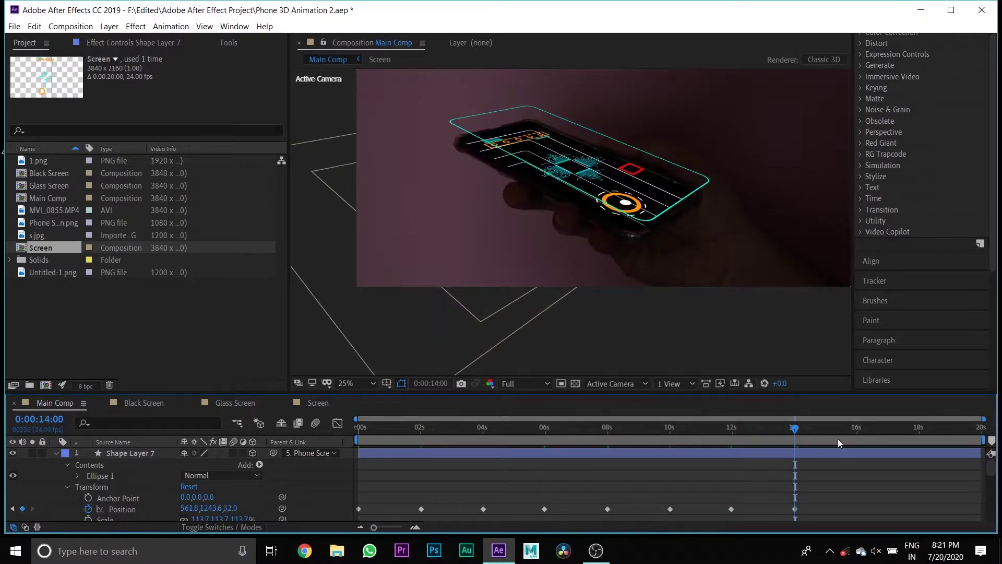
- Keyframe the white circle's Z position at 0:00:16:00 and set it to 32 at 0:00:18:00
left_click(857, 431)
left_click_drag(233, 508, 194, 514)
left_click(919, 429)
left_click(239, 508)
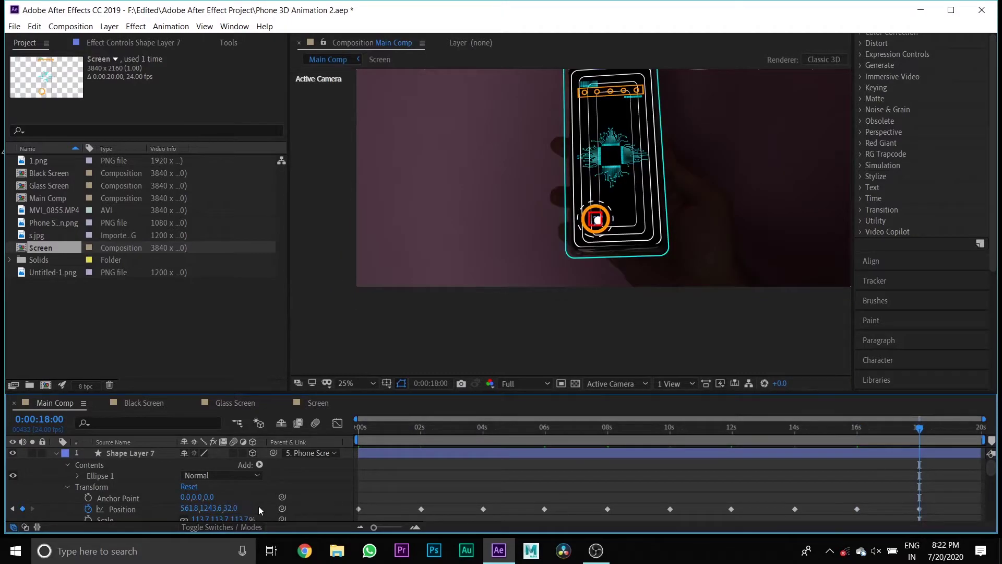
- Shift the white circle along X at 0:00:02:00 and 0:00:06:00 so it lines up with the orange ring's centre
left_click(422, 429)
left_click(122, 509)
key("ctrl+a")
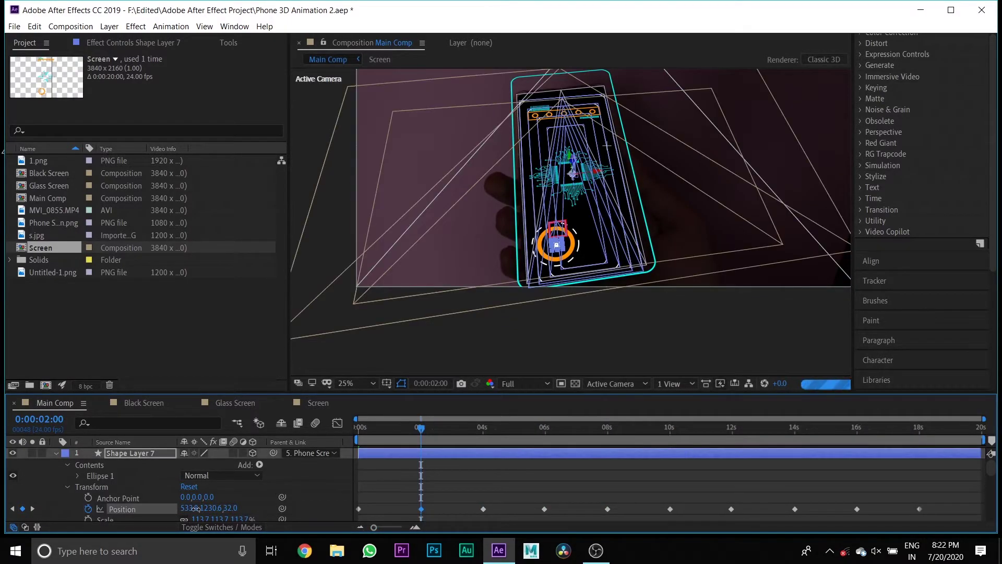
left_click(69, 513)
left_click(482, 429)
left_click(679, 431)
mouse_move(375, 527)
left_mouse_down()
mouse_move(390, 528)
mouse_move(368, 529)
left_mouse_up()
left_click(544, 430)
left_click_drag(230, 509, 187, 509)
left_click(71, 510)
- Correct the white circle's X position at its 0:00:10:00 keyframe
left_click(669, 430)
scroll(669, 433, "up", 4)
left_click(676, 429)
left_click(308, 506)
scroll(835, 441, "down", 4)
- Set the white circle's X position to 531.8 at 0:00:14:00, check it at 0:00:18:00 and return to the start
left_click(795, 430)
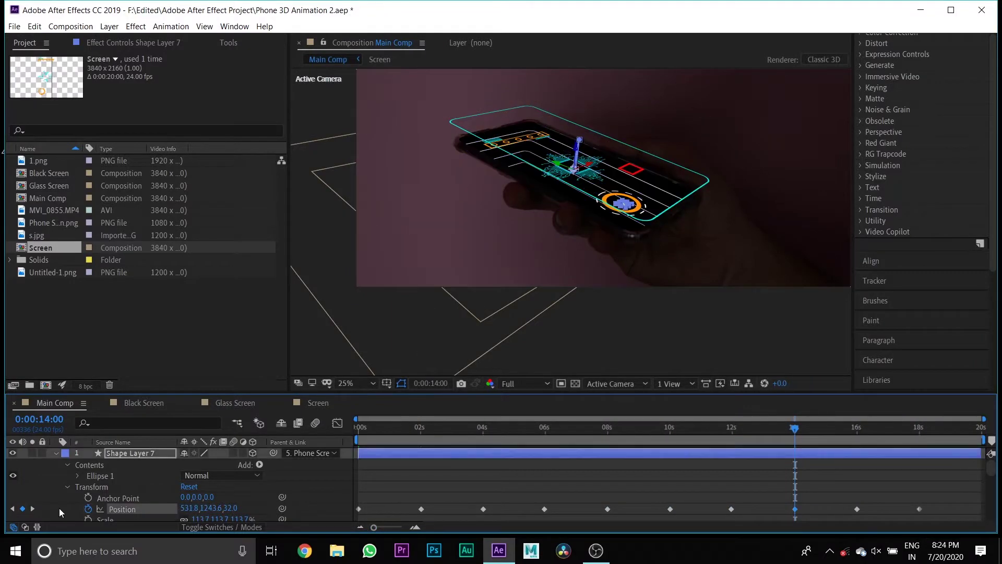
left_click(61, 509)
left_click(79, 509)
left_click(920, 432)
key(";")
key("Page_Up")
key(";")
mouse_move(367, 435)
left_mouse_down()
mouse_move(460, 443)
mouse_move(349, 442)
left_mouse_up()
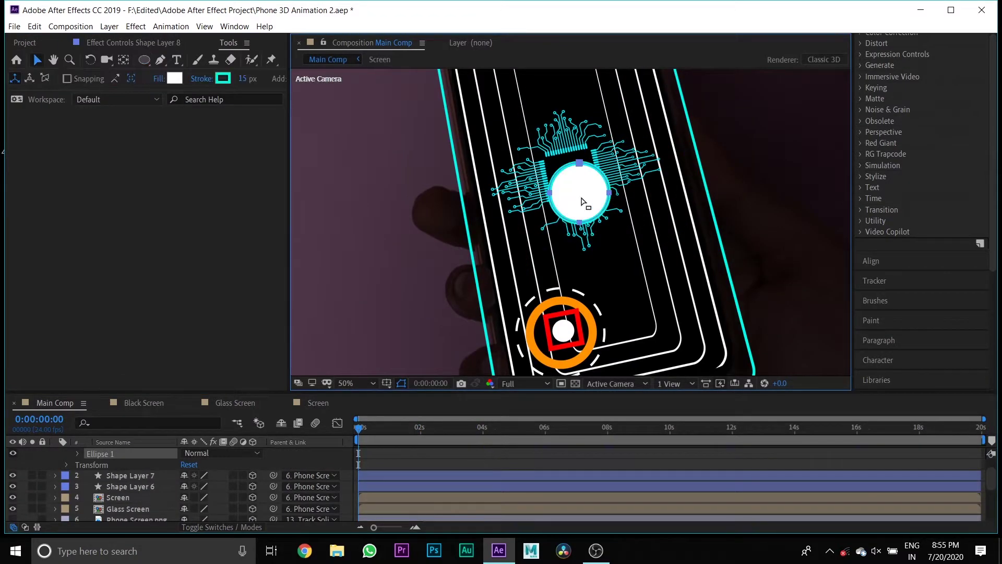
- Move the new ellipse beside the orange ring, remove its fill and set its cyan stroke width to 25 px
left_click_drag(672, 324, 671, 321)
left_click(159, 79)
left_click(22, 38)
left_click(67, 112)
left_click_drag(243, 78, 246, 78)
- Enlarge the cyan ring, make its layer 3D and parent it to the phone screen layer
left_click_drag(693, 336, 714, 357)
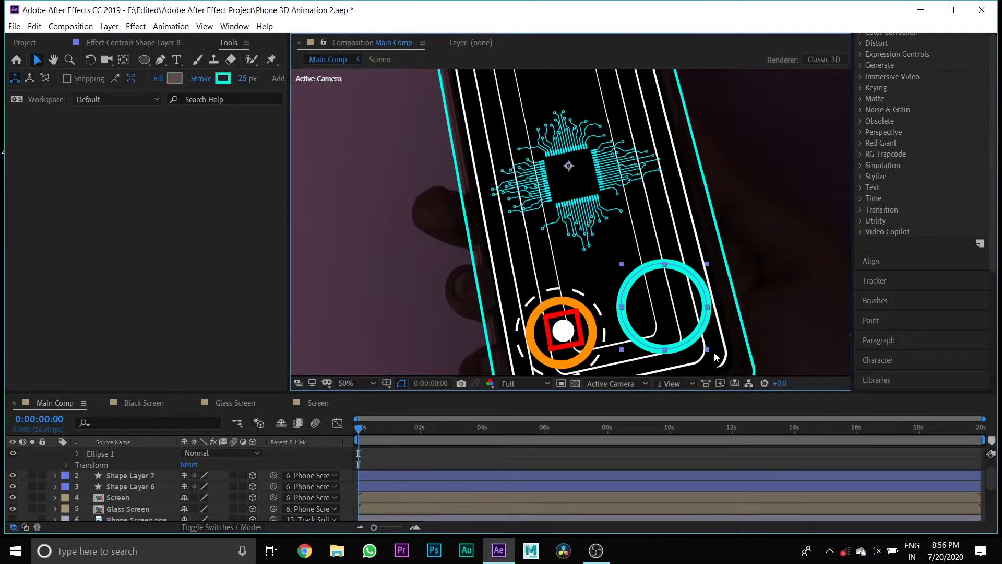
scroll(167, 489, "up", 1)
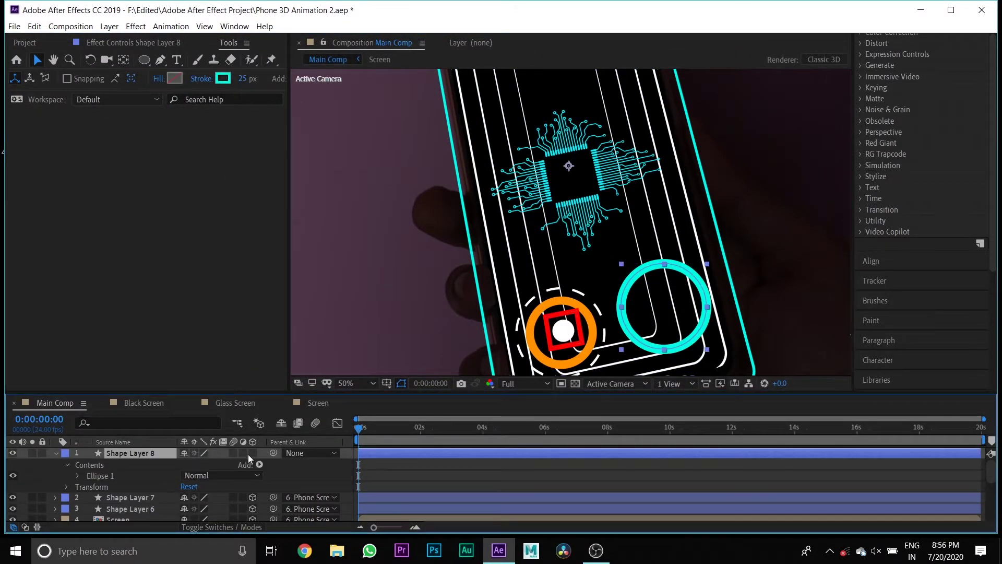
left_click_drag(273, 452, 148, 498)
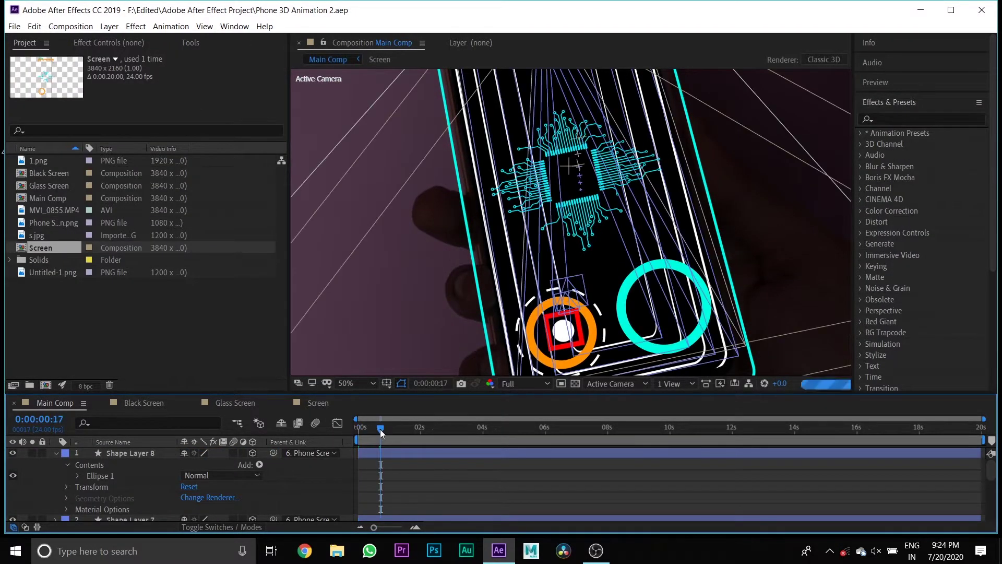
- Scale the cyan ring to 96.7%, rotate it -13° about Z and place it at about 479.2, 1571.0, -243.1
left_click_drag(224, 476, 298, 482)
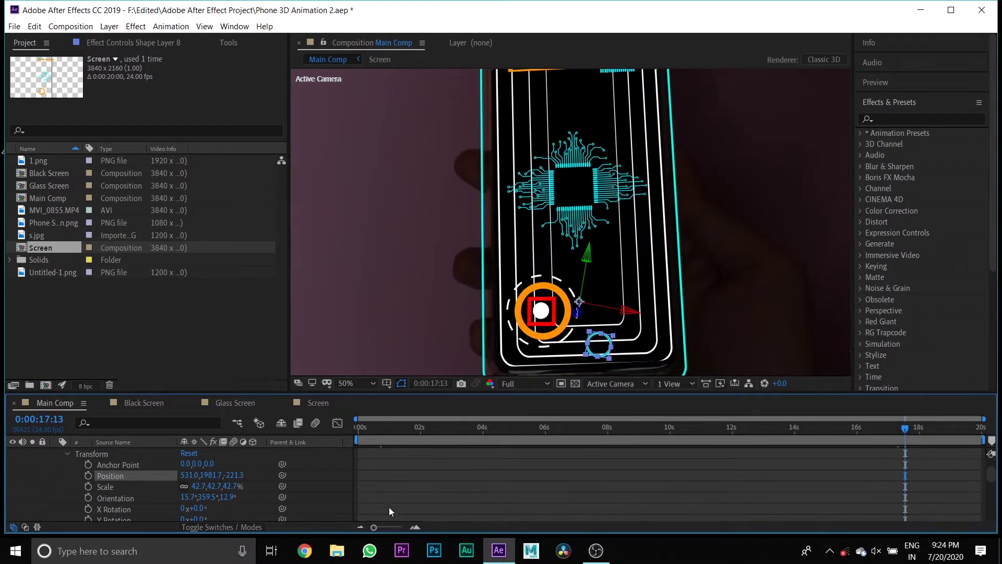
scroll(221, 514, "down", 1)
left_click_drag(199, 508, 192, 509)
left_click_drag(198, 464, 2, 448)
left_click_drag(637, 320, 626, 308)
left_click_drag(199, 508, 201, 509)
left_click_drag(209, 464, 221, 464)
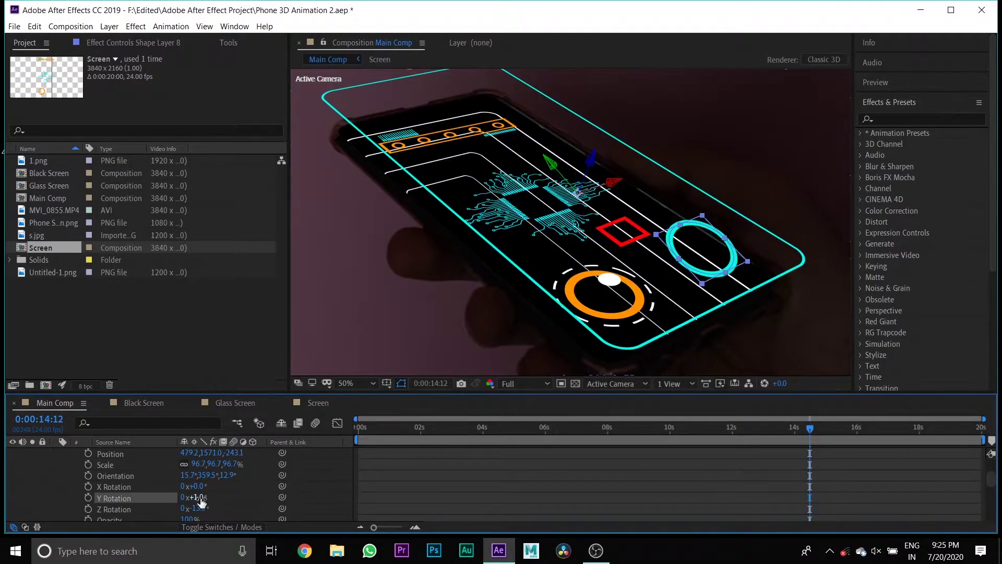
- Tilt the cyan ring to X rotation -17° and move it to 478.3, 1503.6, -77.2
left_click_drag(187, 486, 190, 486)
left_click_drag(232, 453, 355, 470)
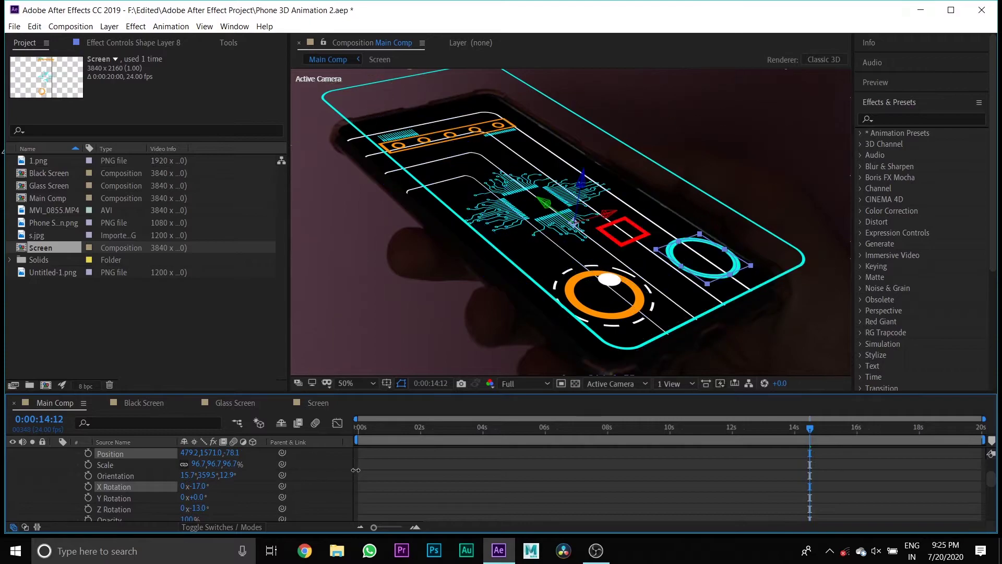
left_click_drag(544, 203, 529, 193)
left_click_drag(722, 428, 698, 431)
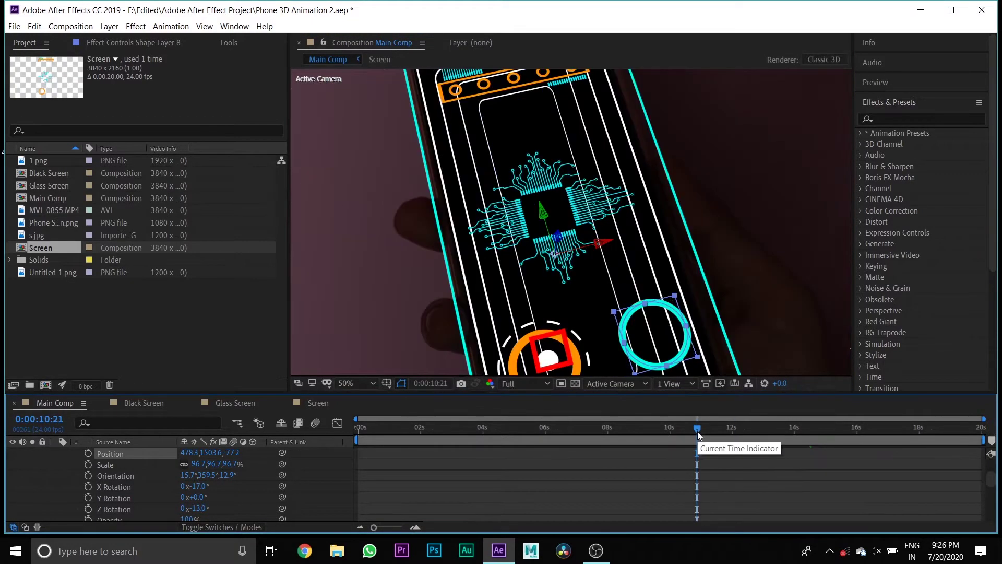
- Duplicate the cyan ring, scale the copy to 63.7%, centre it inside the original and check its fit at 0:00:17:00
scroll(64, 465, "up", 2)
left_click(55, 453)
left_click(124, 452)
key("s")
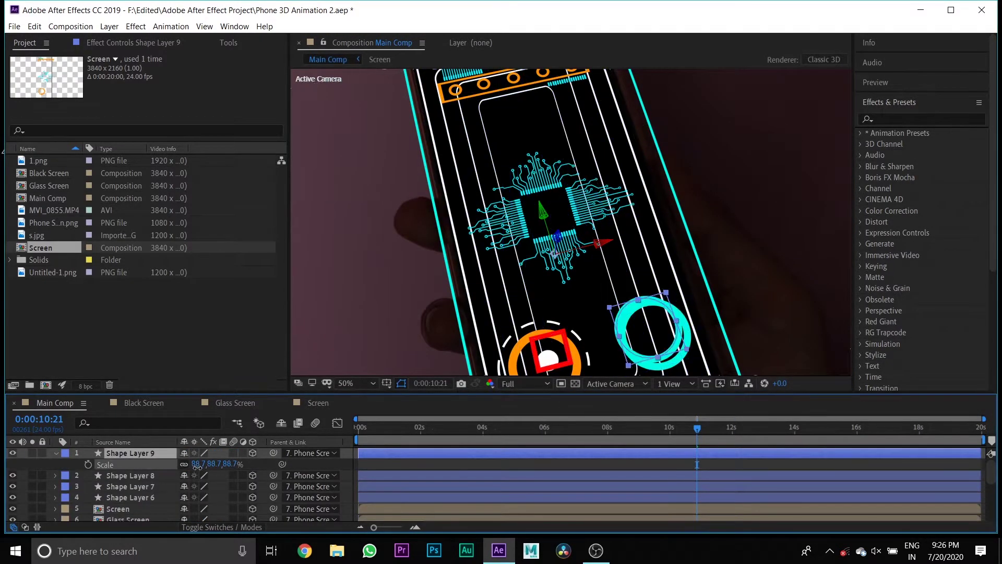
key("p")
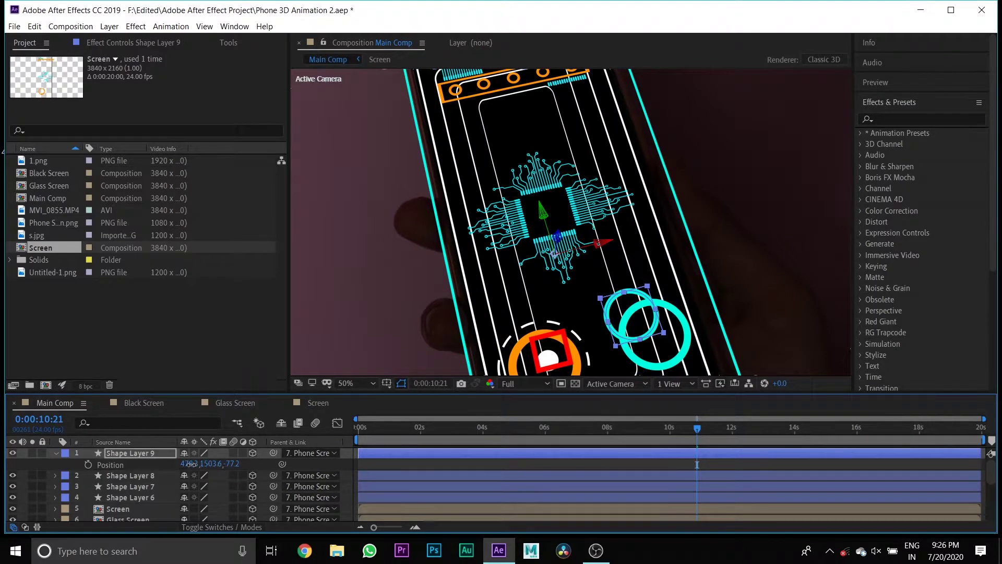
left_click_drag(187, 463, 220, 464)
left_click_drag(618, 241, 624, 263)
key("s")
left_click_drag(226, 464, 212, 466)
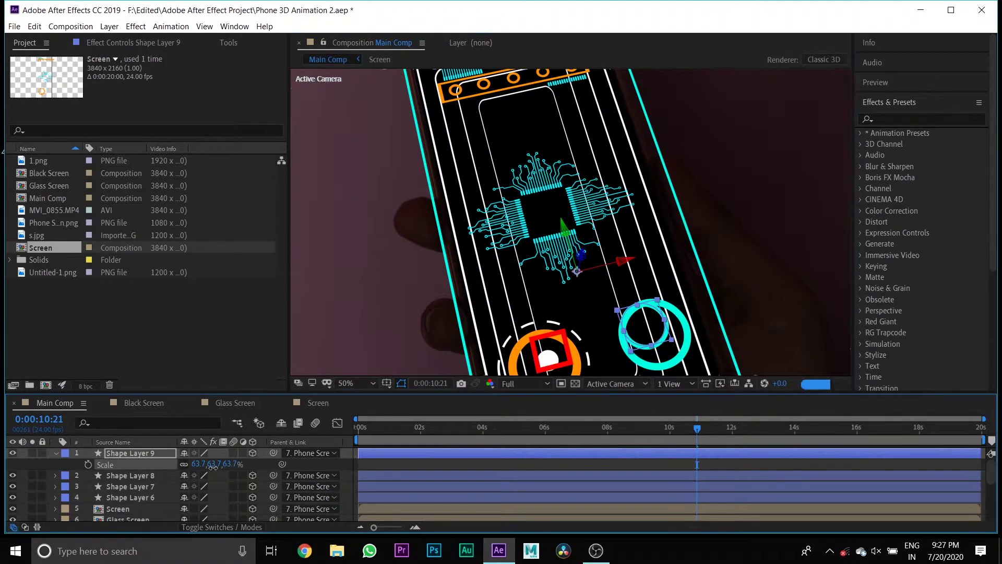
left_click(889, 428)
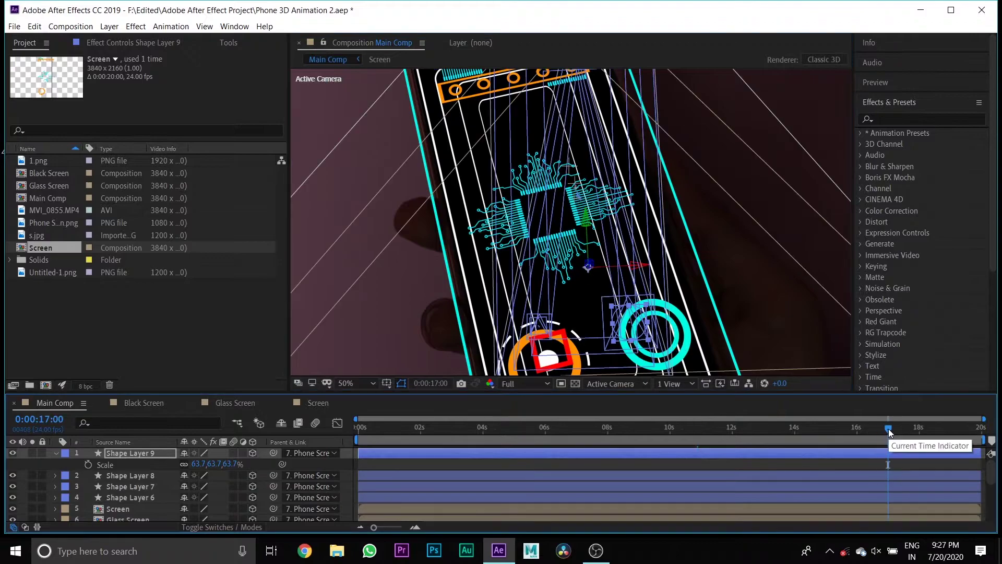
left_click_drag(365, 429, 351, 434)
- Try rotating the inner cyan ring to see its pivot, and undo the rotation
double_click(56, 453)
scroll(167, 501, "down", 1)
left_click_drag(197, 509, 189, 512)
key("ctrl+z")
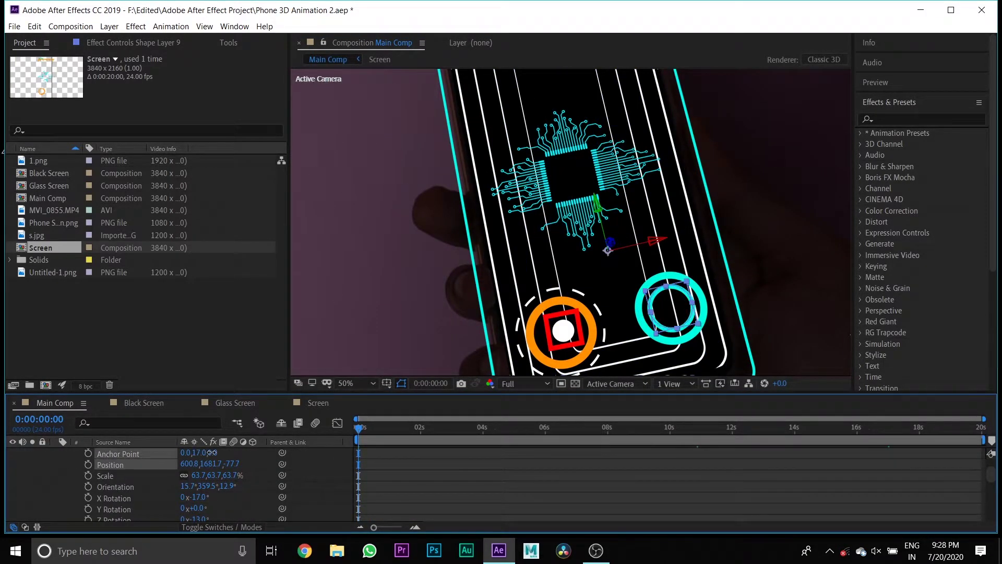
- Place the inner ring's pivot at its centre with position 843.6, 2014.4 and anchor point 361, 540, 0
left_click_drag(609, 254, 671, 312)
key("ctrl+z")
left_click_drag(186, 453, 496, 454)
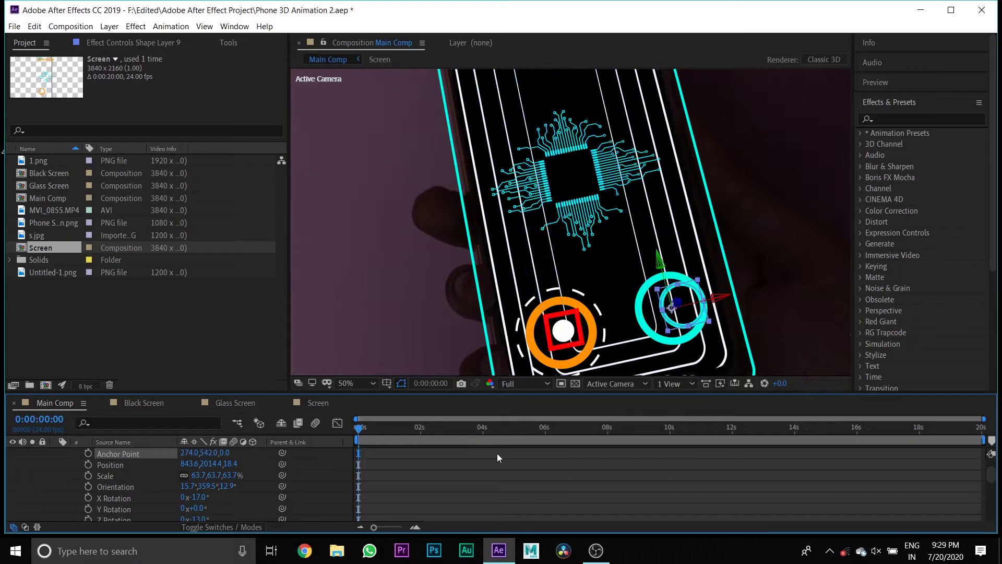
left_click_drag(211, 457, 211, 456)
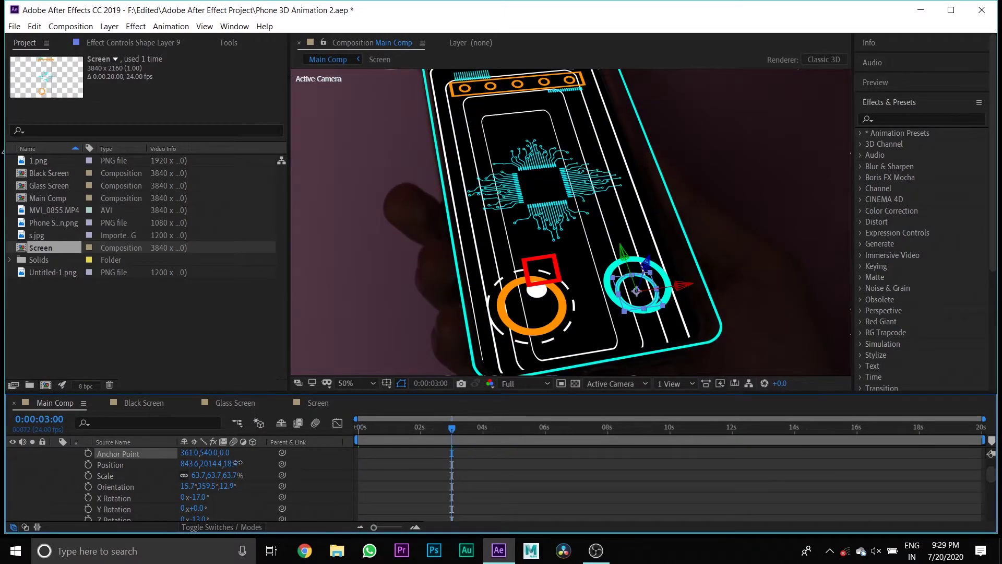
- Set the inner cyan ring's Z position to -58.6 and check its alignment around 0:00:13:17
mouse_move(237, 463)
left_mouse_down()
mouse_move(204, 463)
mouse_move(226, 473)
left_mouse_up()
left_click(738, 430)
left_click(786, 430)
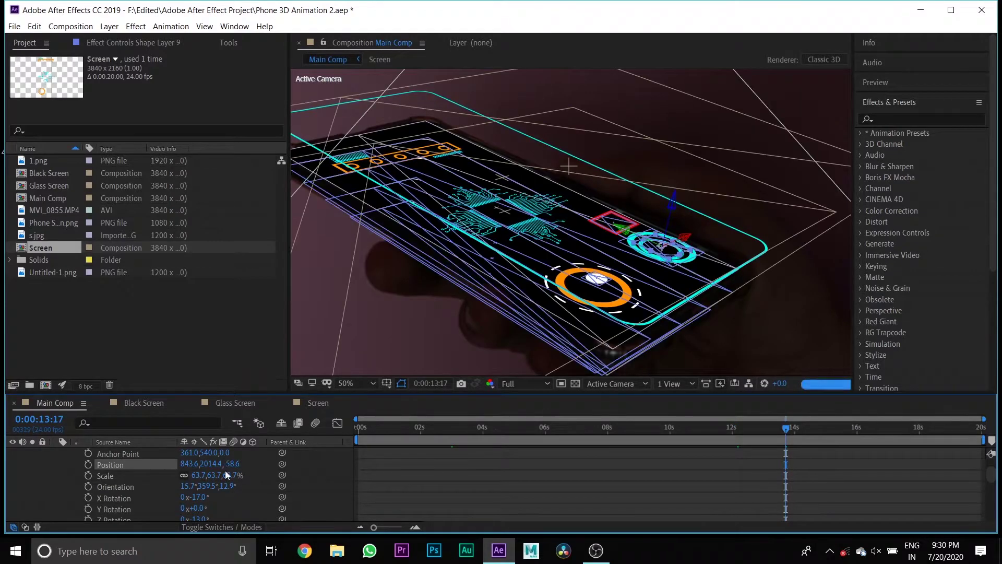
key("Home")
scroll(55, 471, "up", 1)
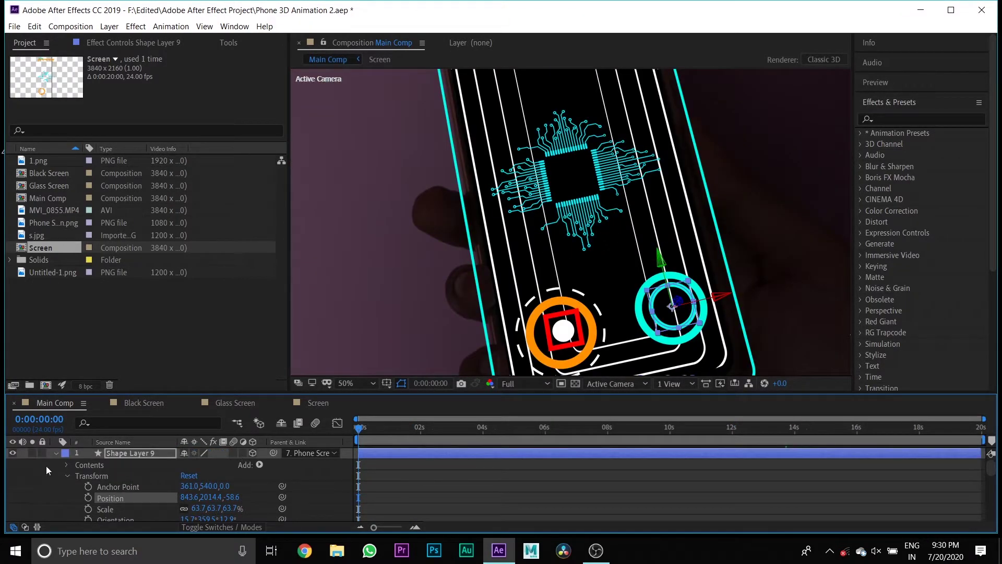
- Delete the original outer cyan ring and replace it with a duplicate of the inner ring scaled to 99.7%
left_click(56, 453)
left_click(116, 466)
key("Delete")
left_click(111, 455)
key("ctrl+d")
key("s")
left_click_drag(208, 464, 282, 464)
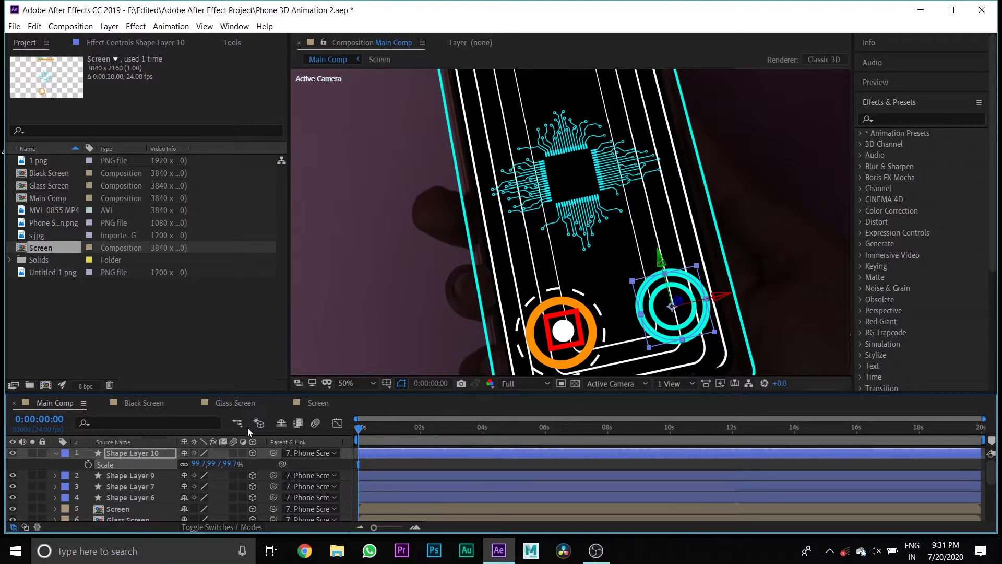
- Recolour the new outer ring's stroke with the orange sampled from the existing orange ring
double_click(137, 456)
left_click(223, 89)
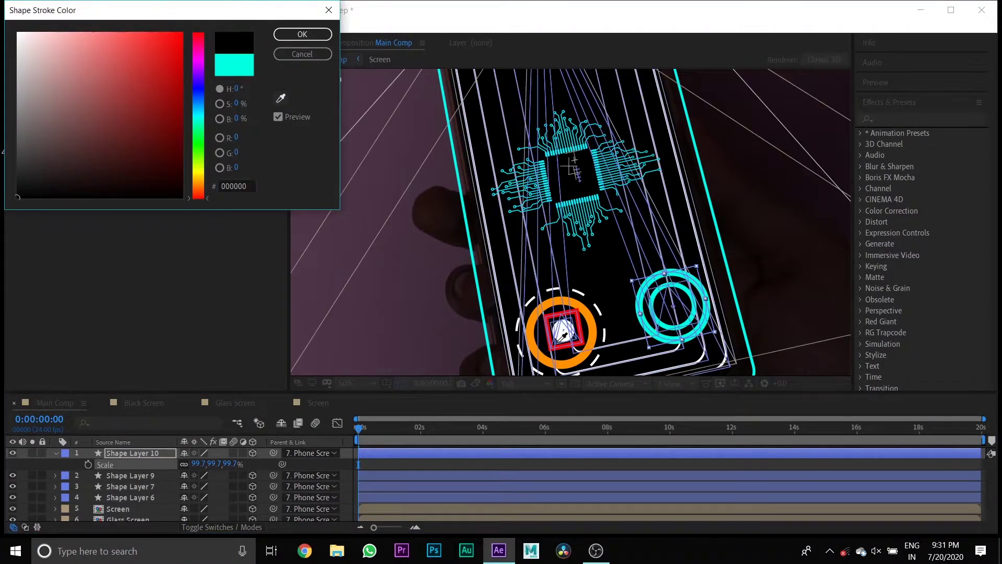
left_click(538, 342)
key("Return")
- Set the new orange outer ring's Y rotation to 30° at 0:00:02:00
double_click(57, 453)
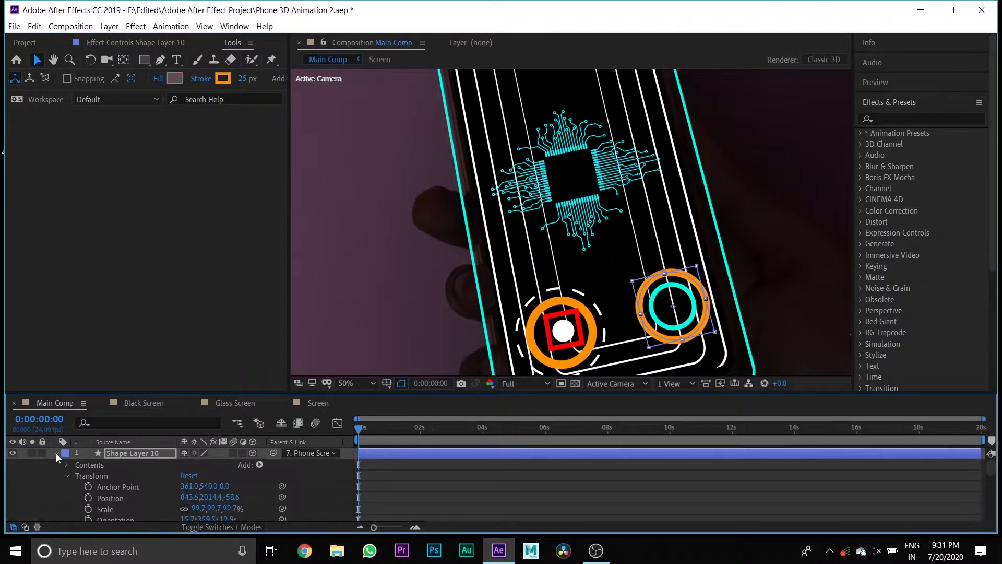
scroll(129, 507, "down", 2)
left_click_drag(207, 487, 193, 491)
left_click(420, 428)
left_click_drag(201, 487, 203, 486)
left_click(203, 485)
key("Return")
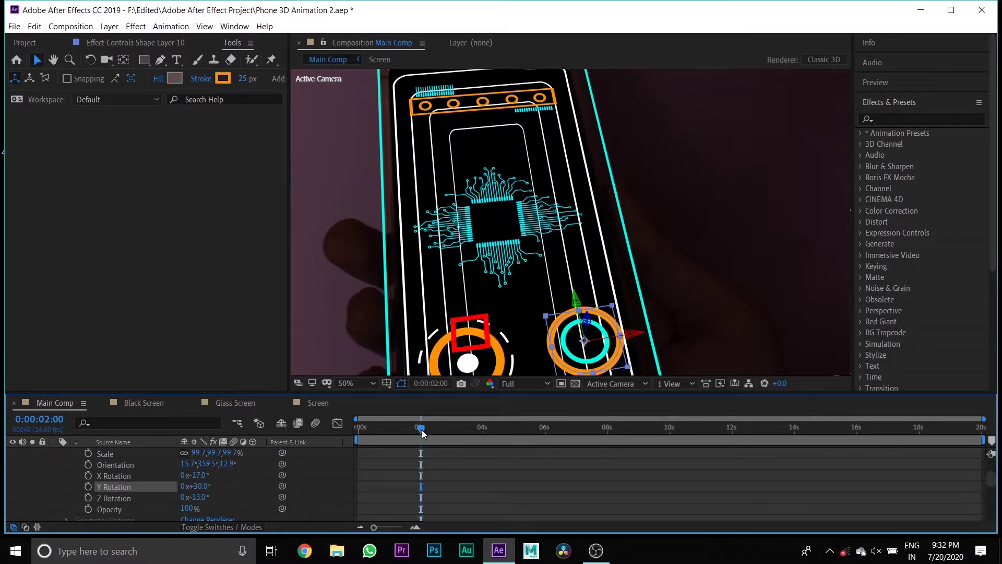
- Keyframe the Y rotation of both rings at 0:00:02:00, setting the inner cyan ring to -30°
left_click_drag(602, 393, 603, 238)
left_click(55, 387)
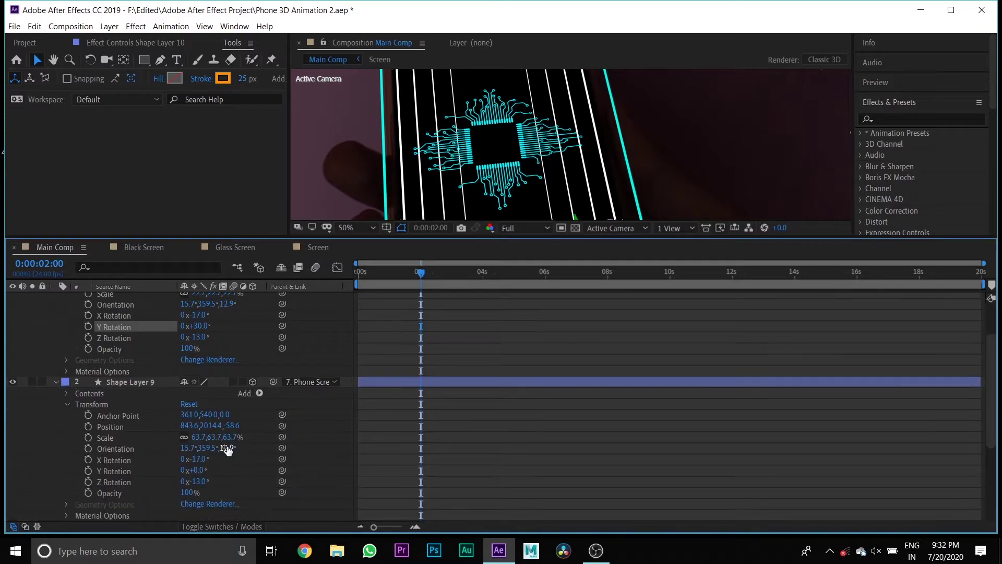
left_click(88, 471)
left_click(197, 470)
type("-1")
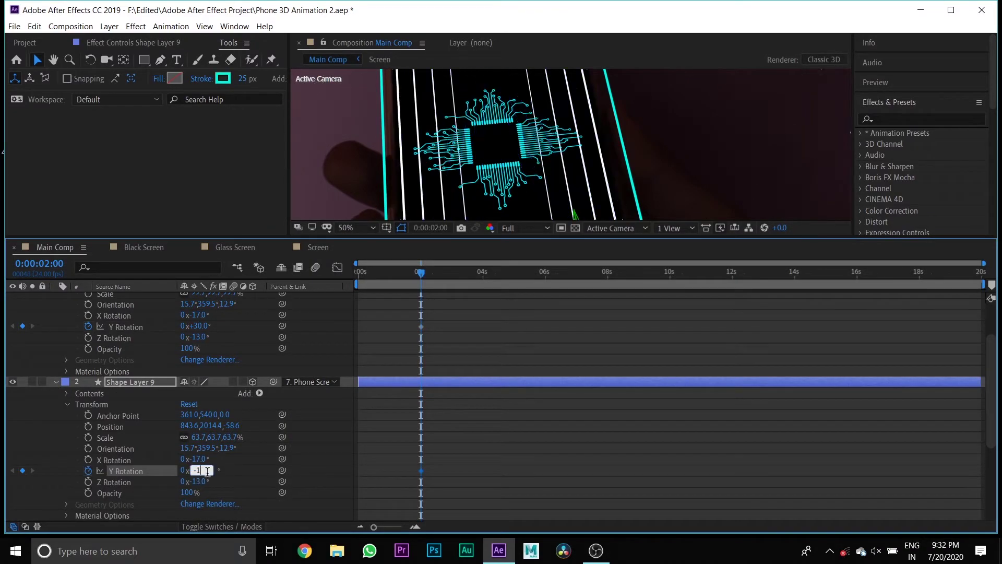
left_click(294, 439)
- Keyframe both rings' Y rotation in opposite directions at 0:00:00:00, with the inner cyan ring at 30°
left_click_drag(420, 277, 342, 283)
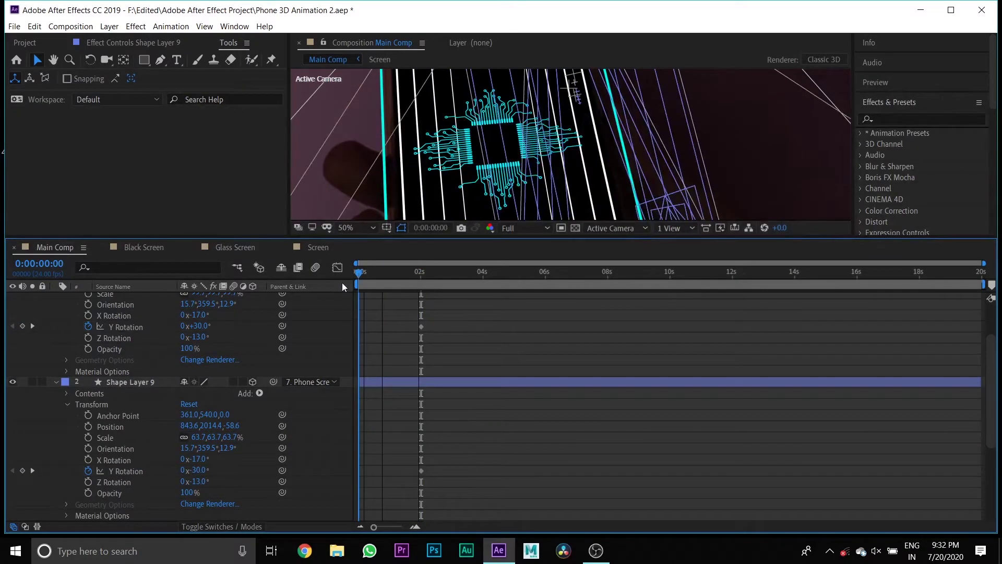
left_click_drag(203, 326, 180, 326)
left_click(208, 326)
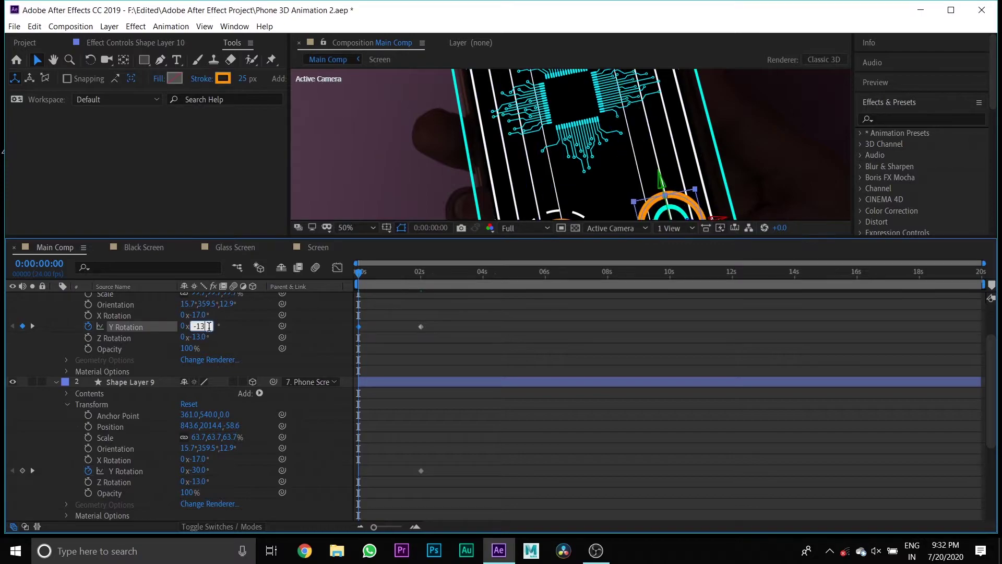
left_click(209, 470)
type("30")
left_click(233, 474)
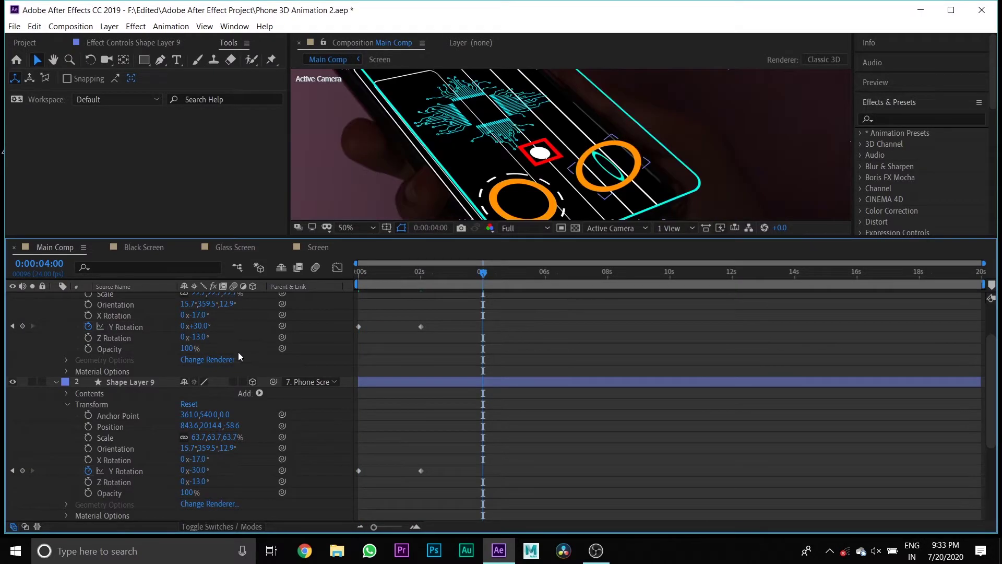
- At 0:00:04:00, set the orange ring's Y rotation to -30° and the inner cyan ring's to 30°
left_click_drag(205, 332, 201, 329)
left_click(210, 326)
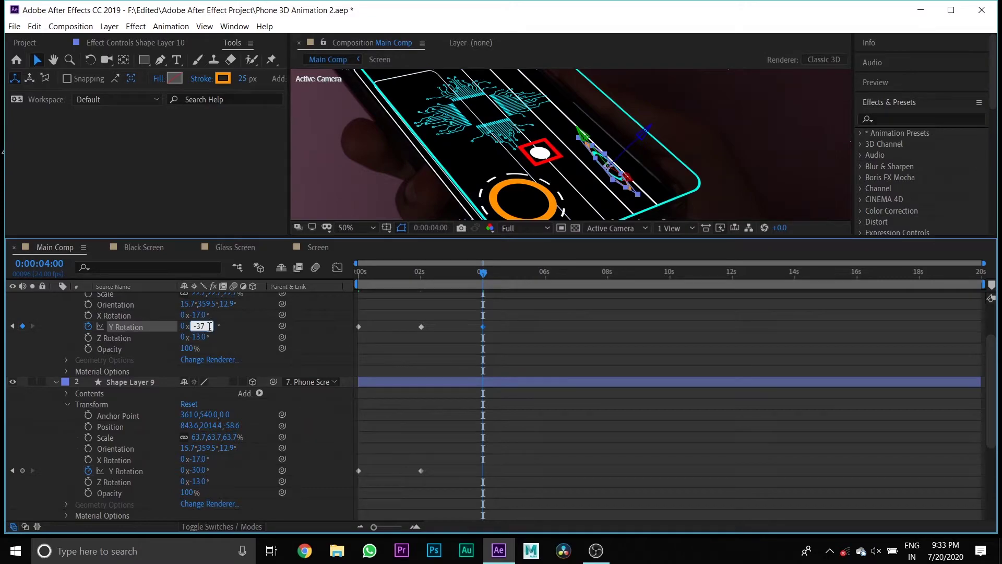
left_click(209, 470)
type("3")
key("Return")
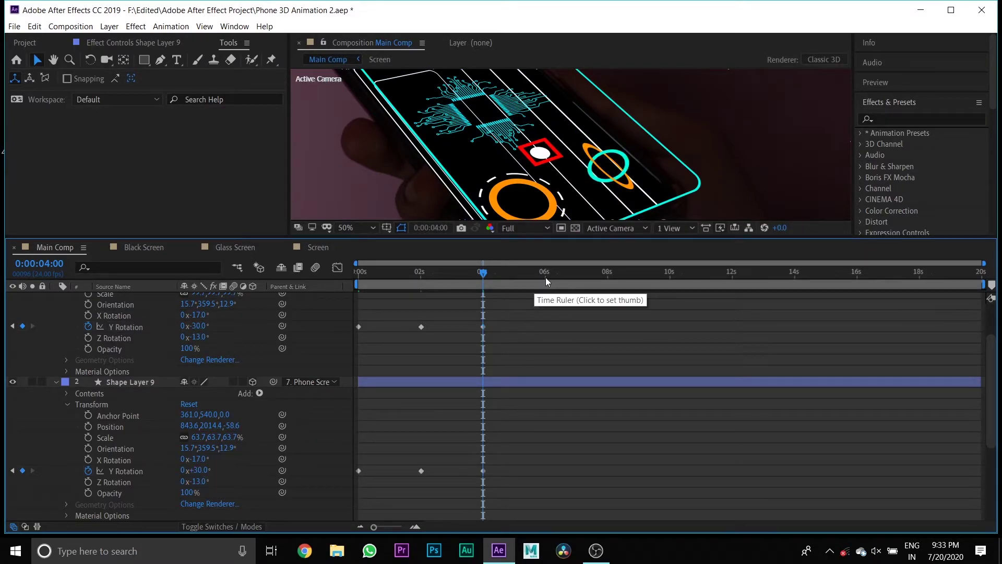
- At 0:00:06:00, set the orange ring's Y rotation to 30° and the inner cyan ring's to -30°
left_click(545, 277)
key("Return")
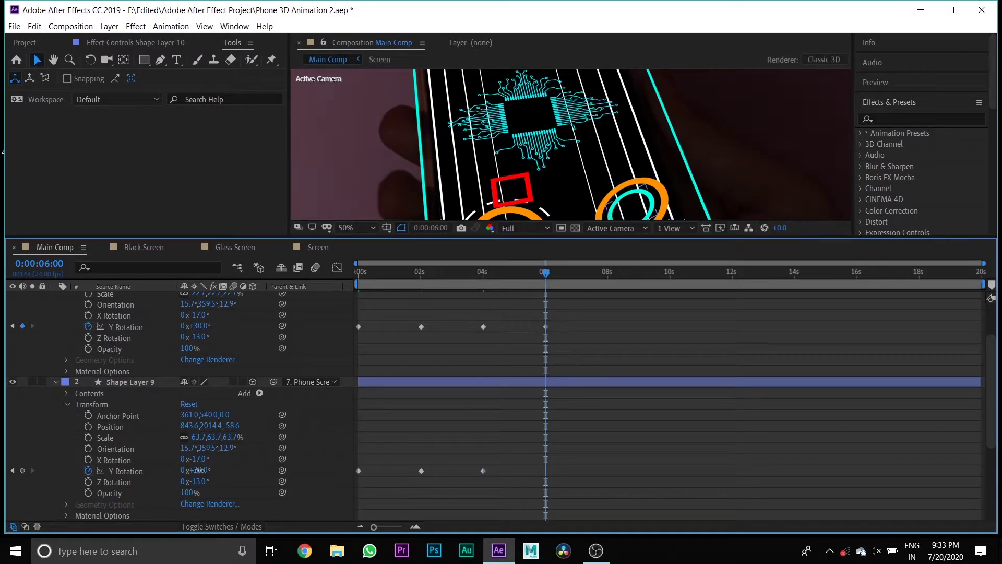
left_click_drag(208, 470, 181, 470)
left_click(207, 470)
key("Return")
left_click(608, 277)
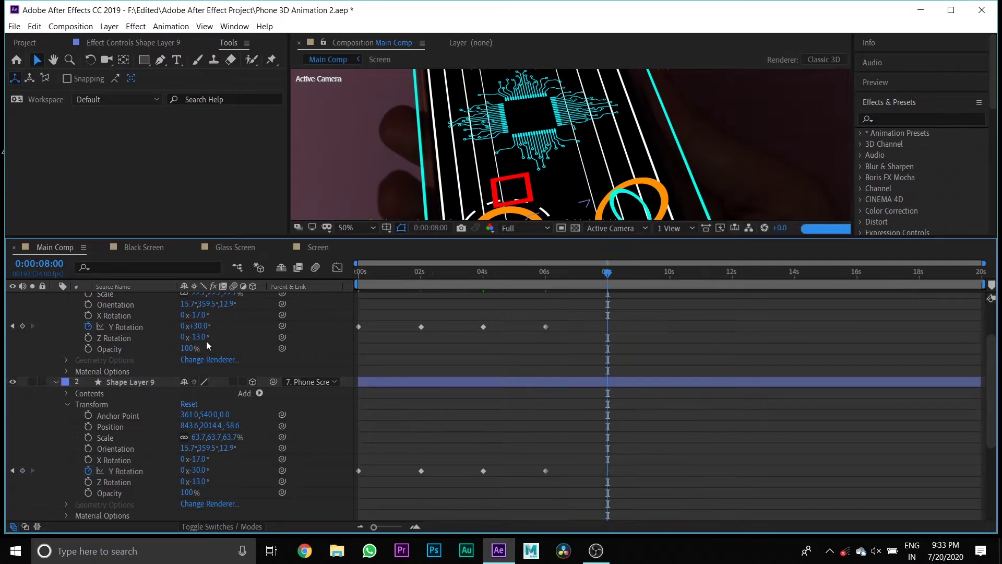
left_click(200, 337)
key("Return")
left_click(546, 275)
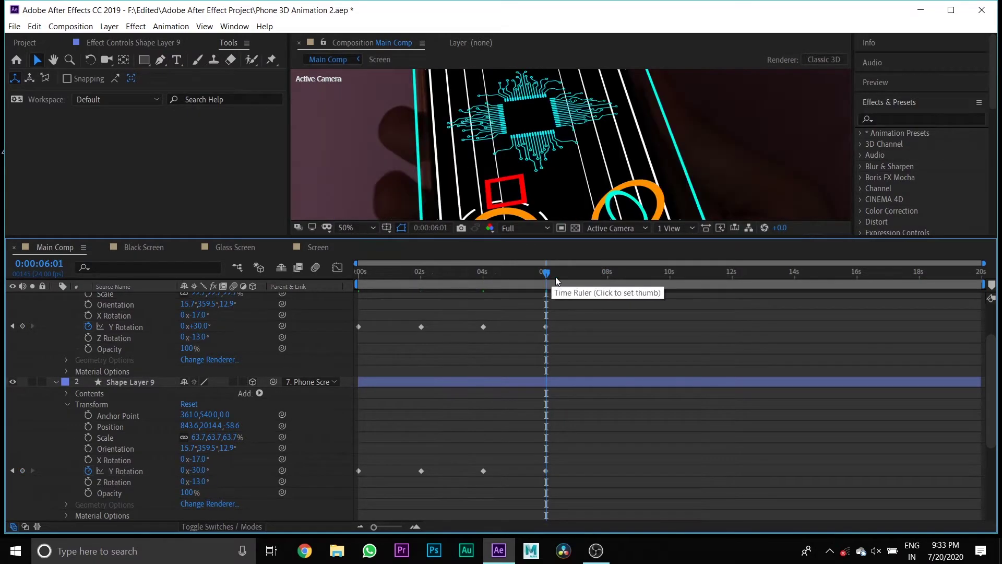
mouse_move(374, 527)
left_mouse_down()
mouse_move(403, 526)
mouse_move(373, 527)
left_mouse_up()
left_click(639, 277)
left_click(207, 480)
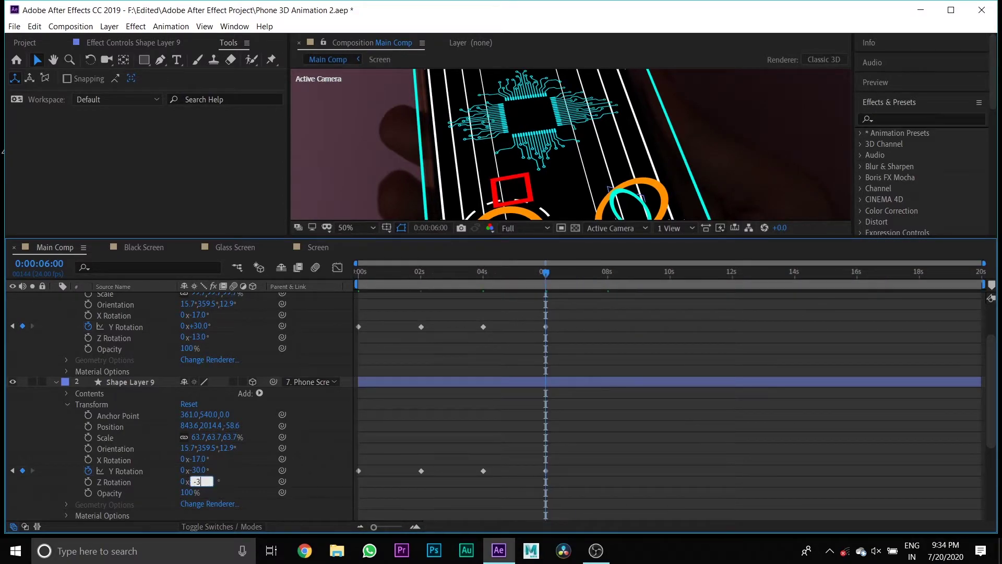
key("ctrl+z")
left_click(483, 277)
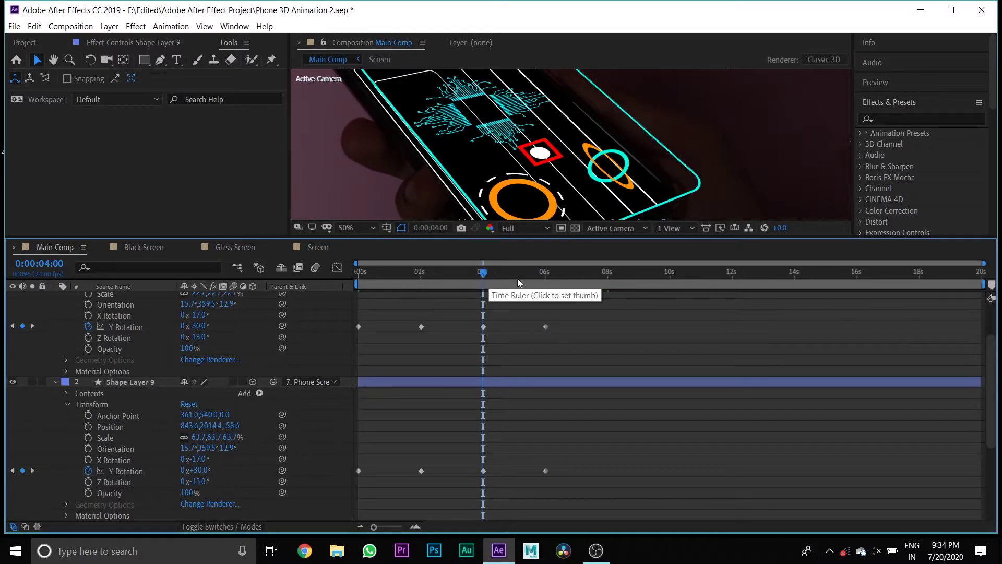
left_click(546, 274)
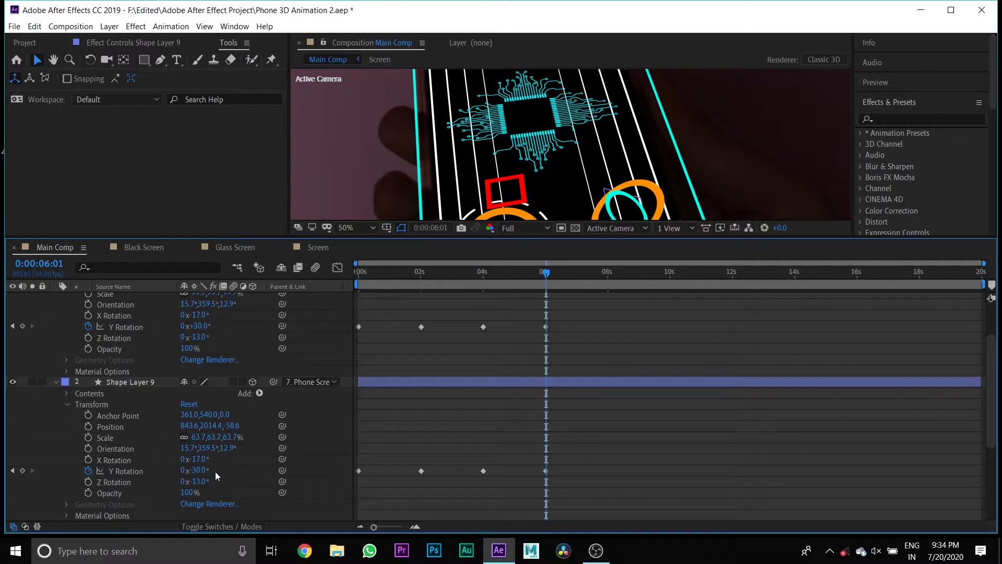
- At 0:00:07:23, set the orange ring's Y rotation to -30° and the inner cyan ring's to 30°
left_click(607, 274)
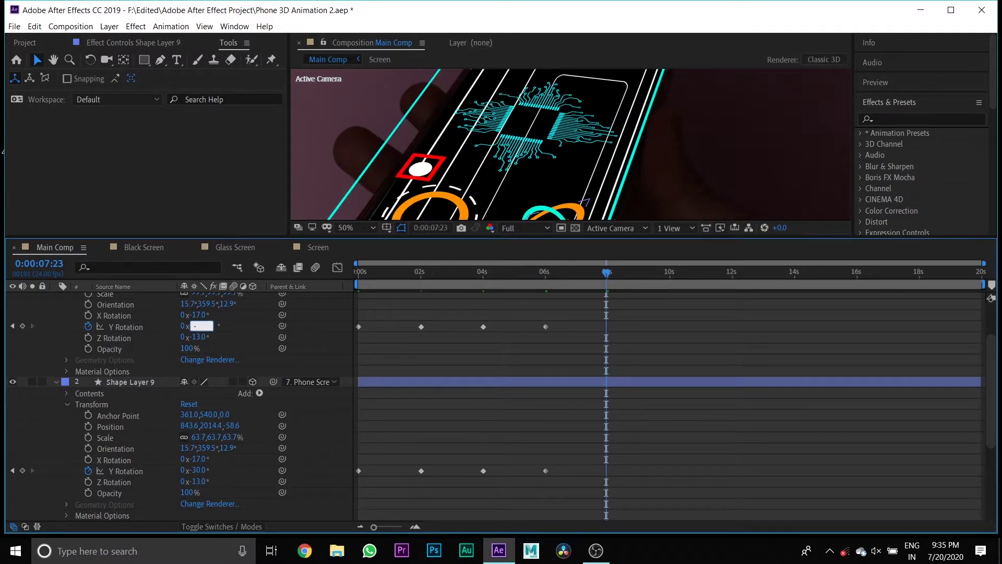
left_click(199, 470)
type("30")
left_click(230, 472)
- At 0:00:10:00, set the orange ring's Y rotation to 30° and the inner cyan ring's to -30°
left_click(669, 275)
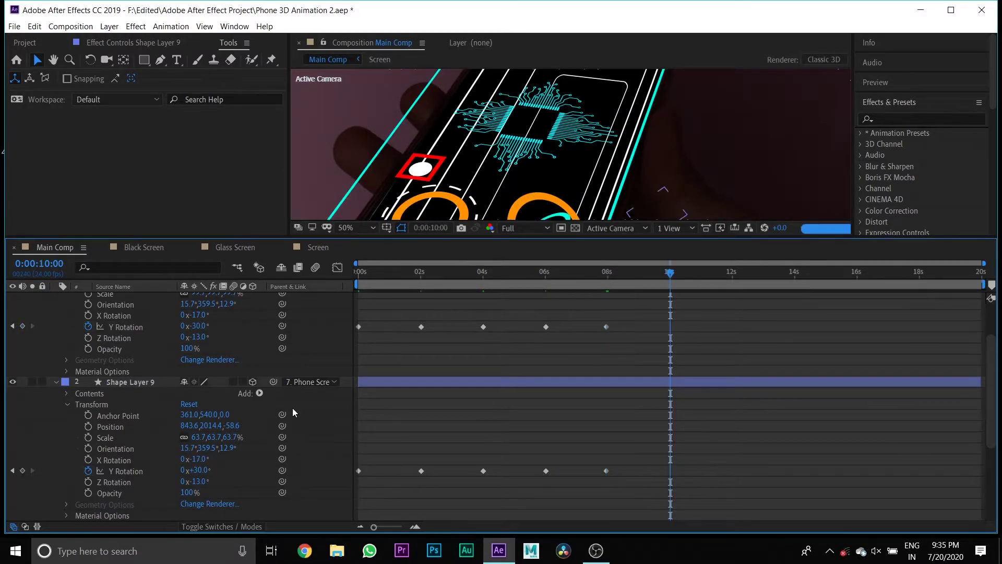
left_click(203, 326)
left_click_drag(207, 470, 198, 473)
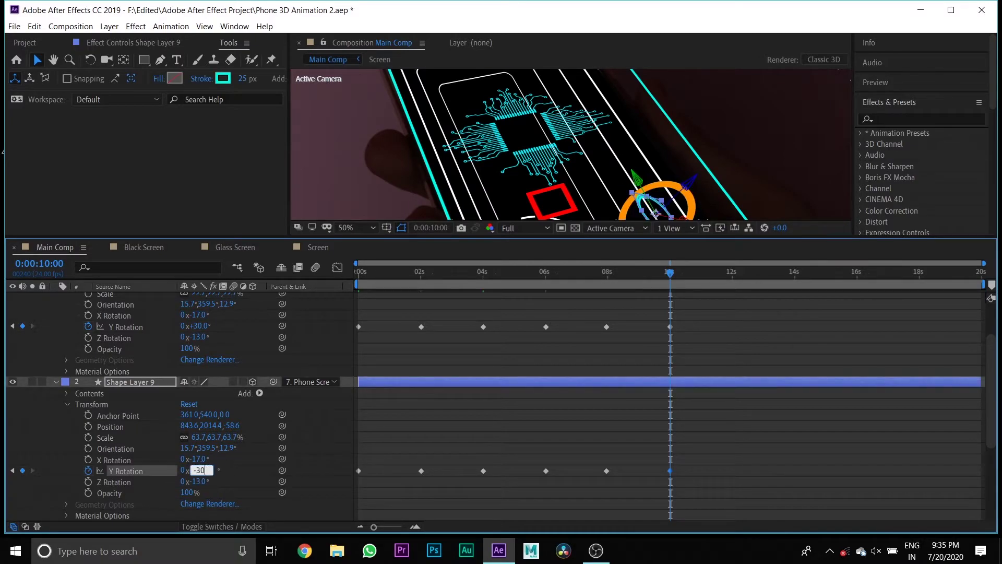
left_click(229, 472)
- At 0:00:12:00, set the orange ring's Y rotation to -30° and the inner cyan ring's to 30°
left_click(732, 275)
left_click(203, 326)
type("-26")
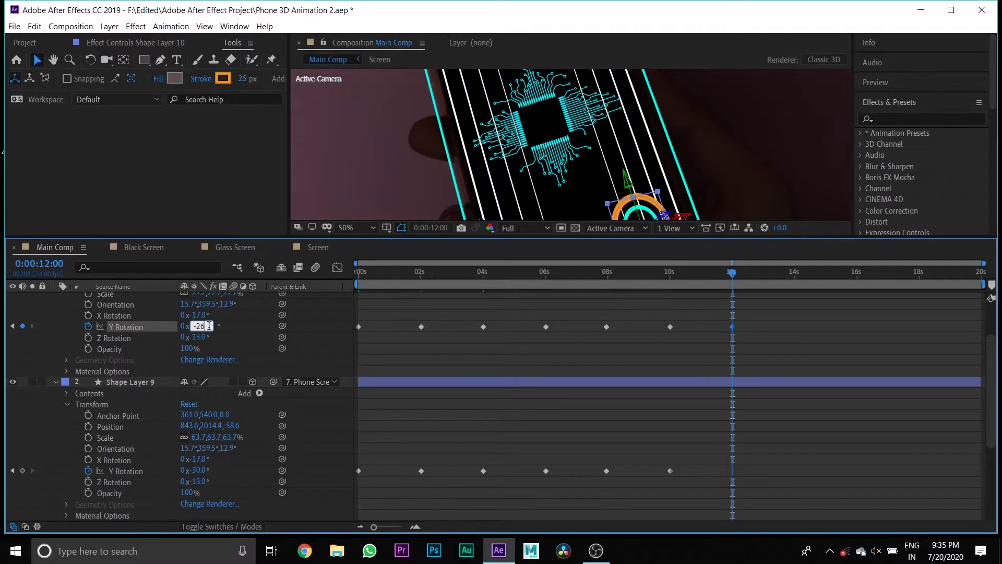
type("-30")
left_click(202, 470)
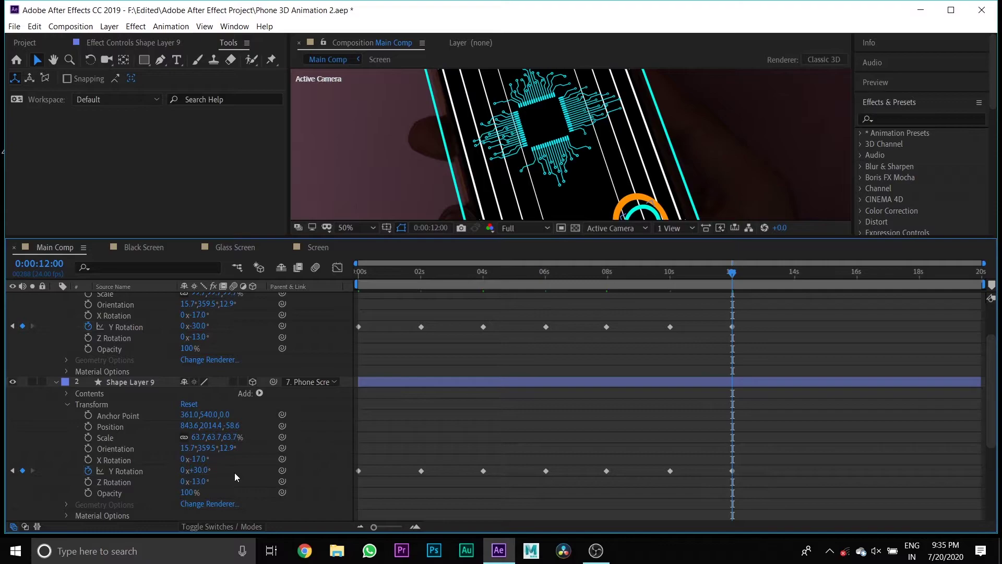
- At 0:00:14:00, set the orange ring's Y rotation to 30° and the inner cyan ring's to -30°
left_click(795, 275)
key("Return")
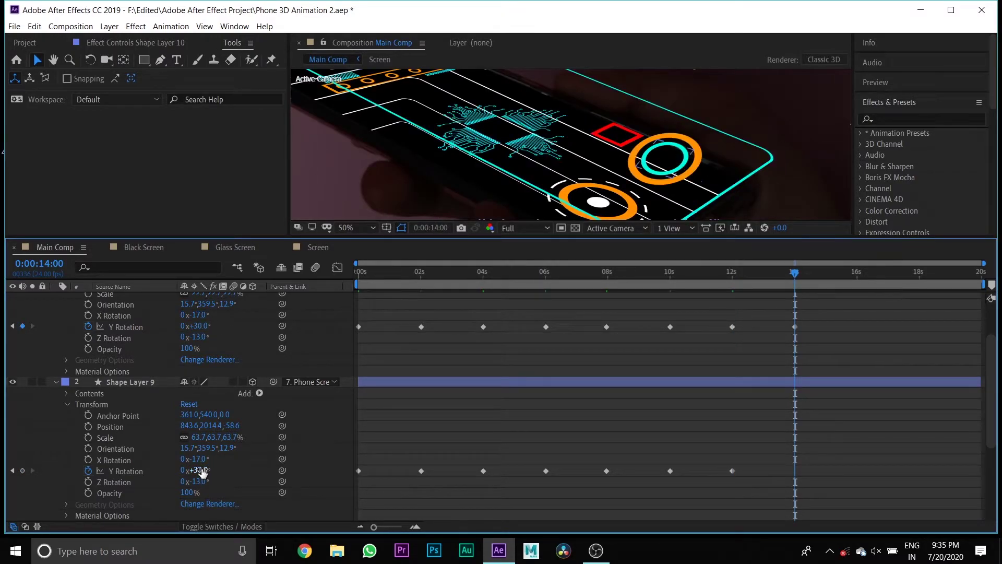
left_click(199, 469)
type("-30")
key("Return")
- At 0:00:16:00, set the orange ring's Y rotation to -30° and the inner cyan ring's to 30°
left_click(857, 275)
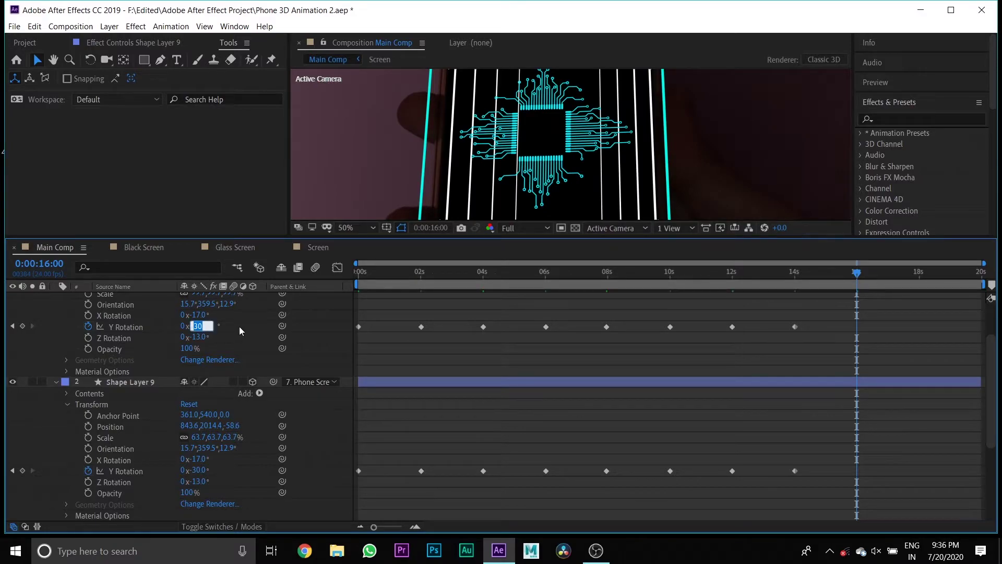
type("-30")
key("Return")
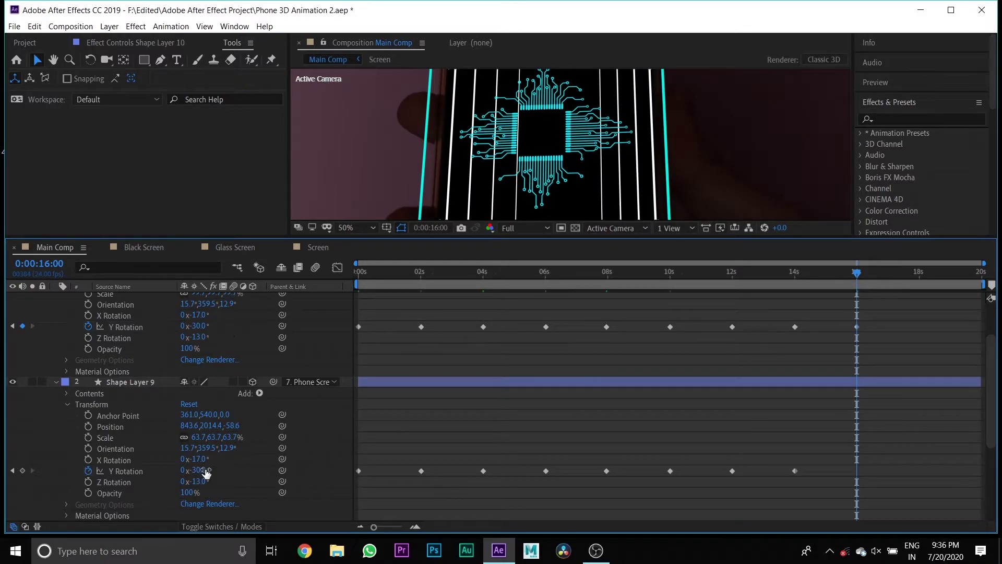
- At 0:00:18:00, set the orange ring's Y rotation to 30° and the inner cyan ring's to -30°
left_click(919, 275)
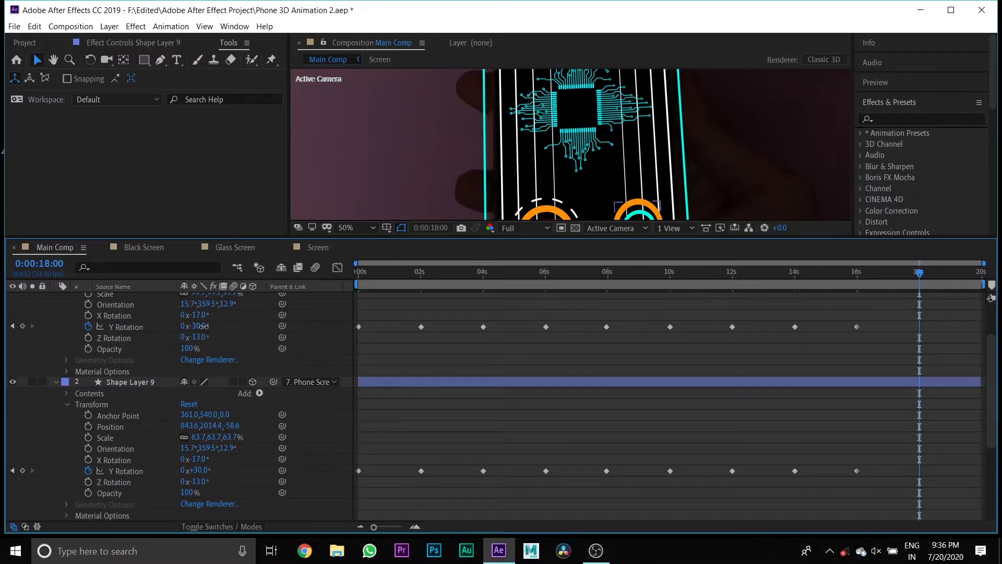
left_click(203, 470)
type("-30")
key("Return")
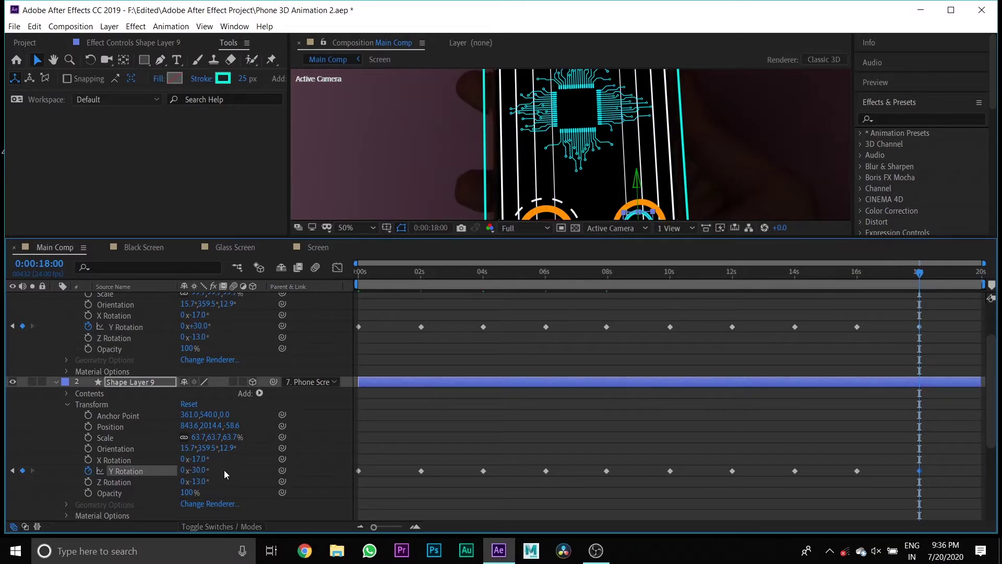
left_click(219, 472)
- At 0:00:19:23, set the orange ring's Y rotation to -30° and keyframe the inner cyan ring in the opposite direction
left_click(980, 272)
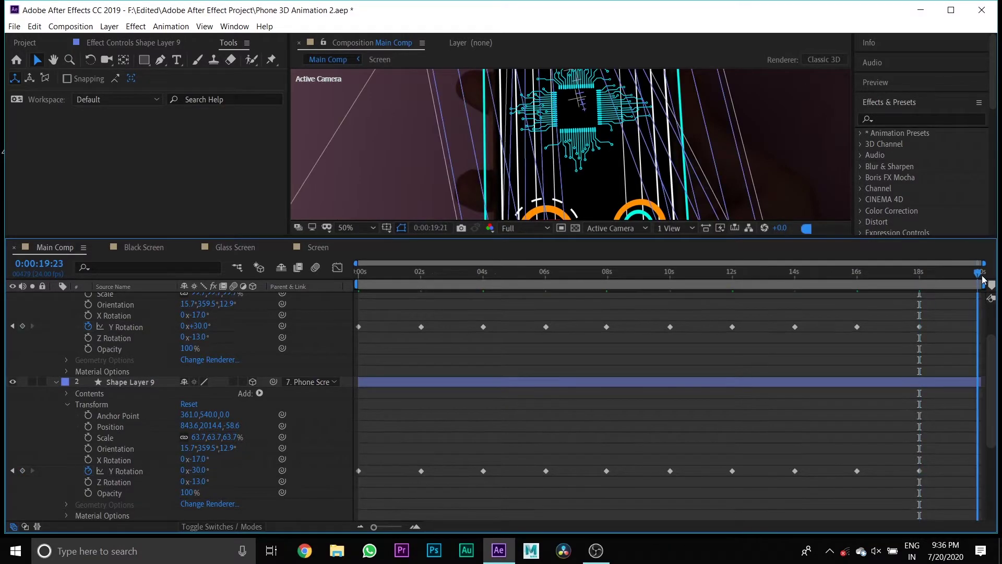
left_click(200, 326)
type("-22")
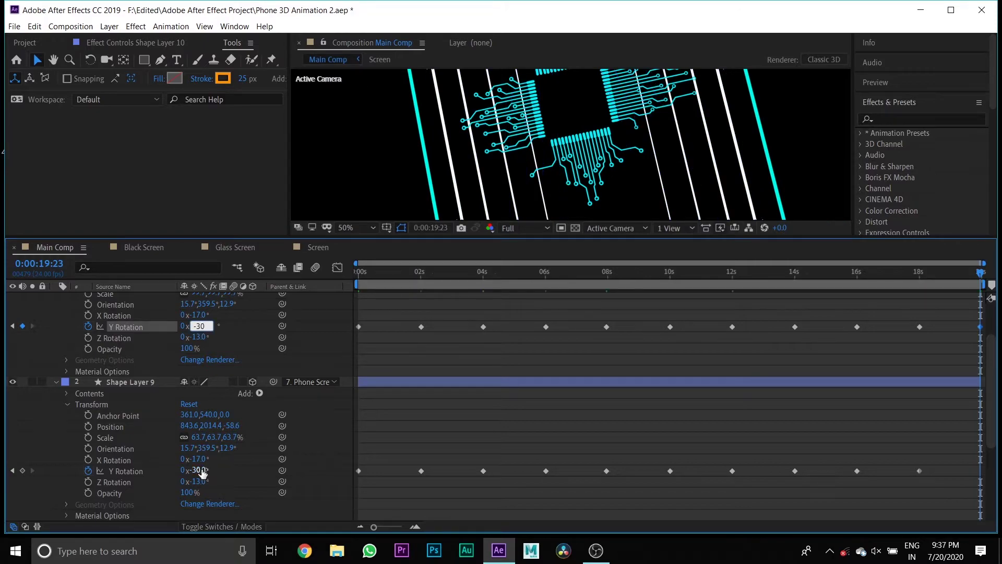
left_click(200, 471)
left_click(238, 472)
- Collapse the expanded properties of both ring shape layers
left_click(56, 382)
scroll(59, 355, "up", 2)
left_click(56, 297)
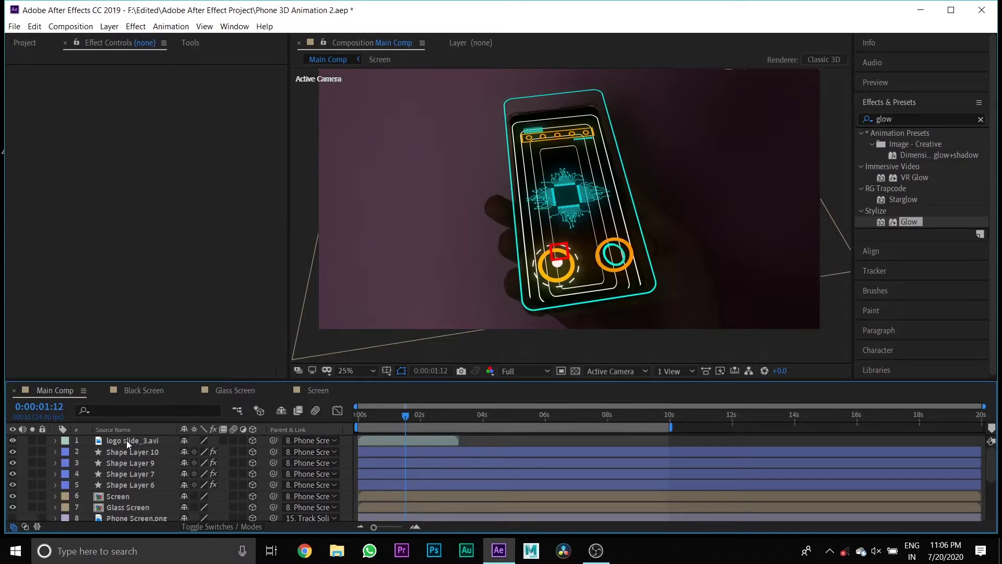
- Expand the transform properties of the logo slide_3.avi layer to review its position, scale and orientation
left_click(126, 440)
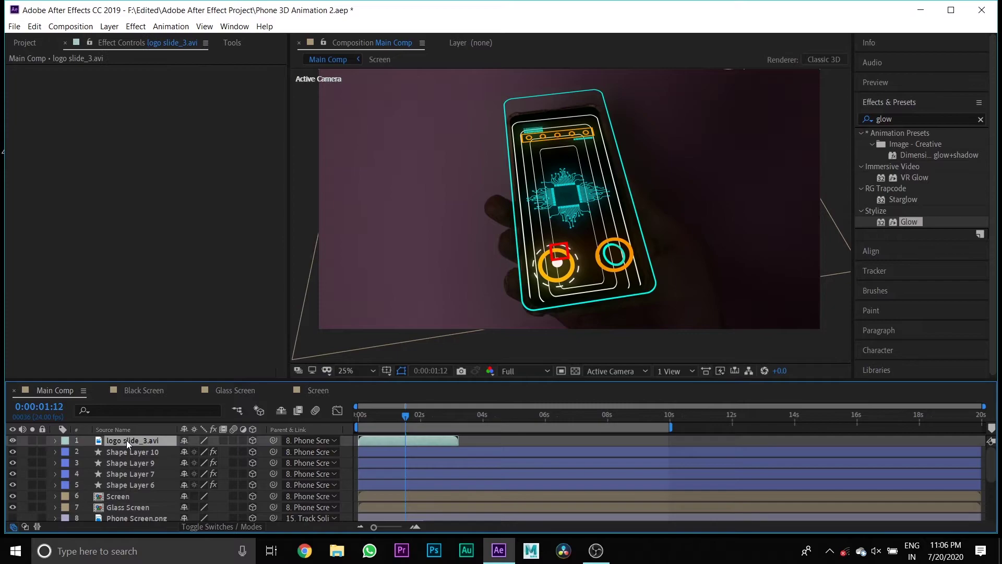
left_click(54, 441)
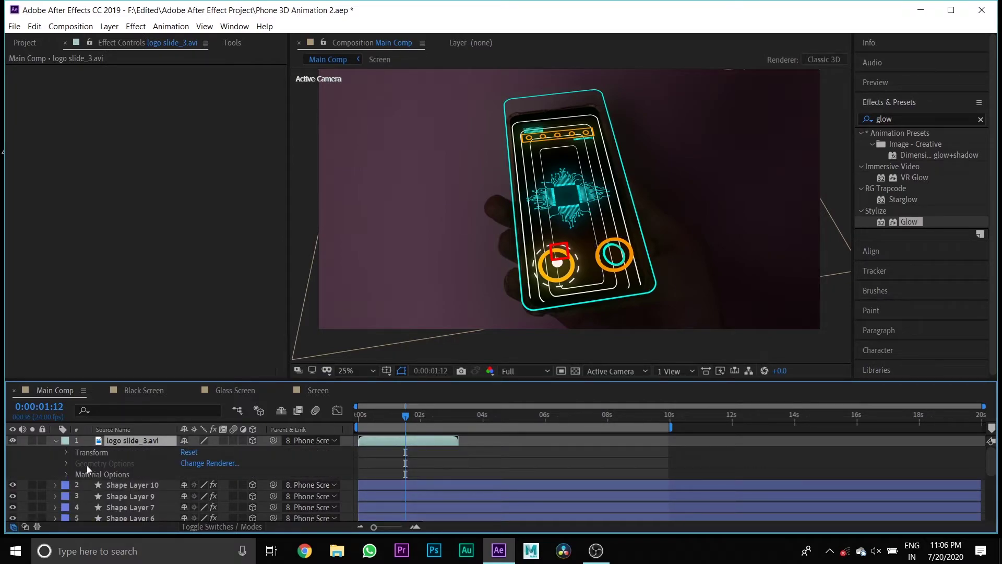
left_click(66, 452)
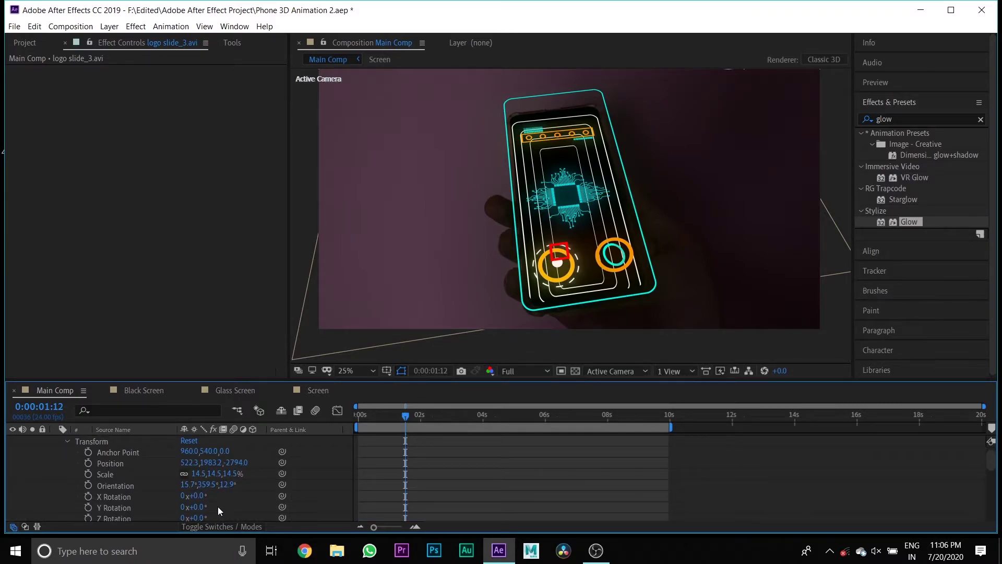
scroll(217, 506, "up", 1)
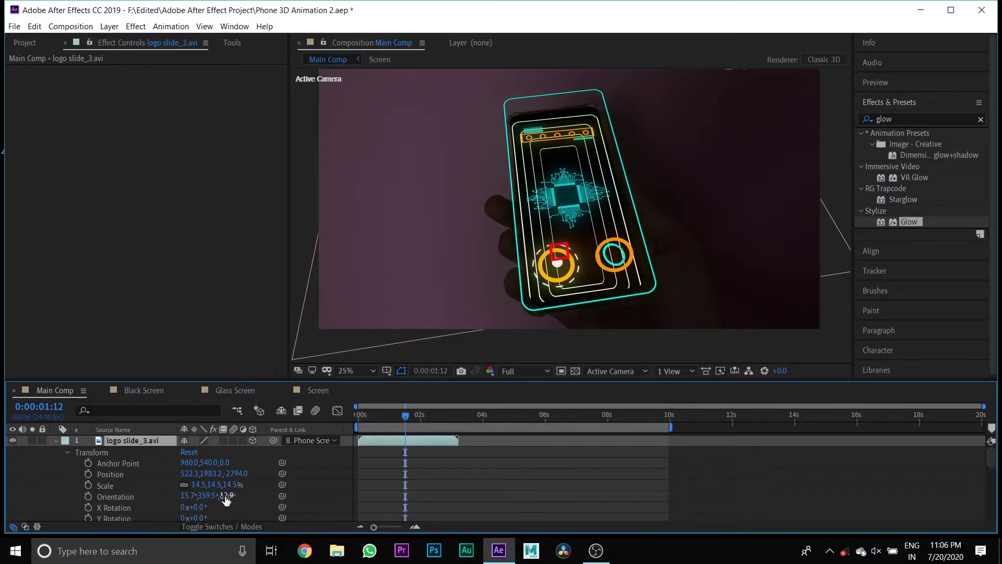
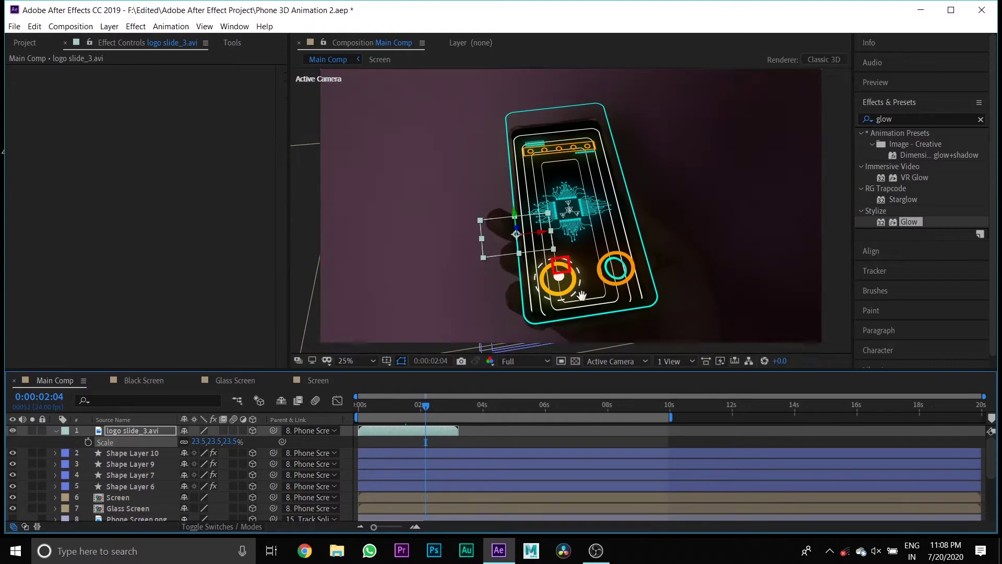
- Place the logo slide_3.avi layer over the circuit chip at 0:00:00:00, at position about 520.4, 1554.0, -1159.6
left_click(450, 406)
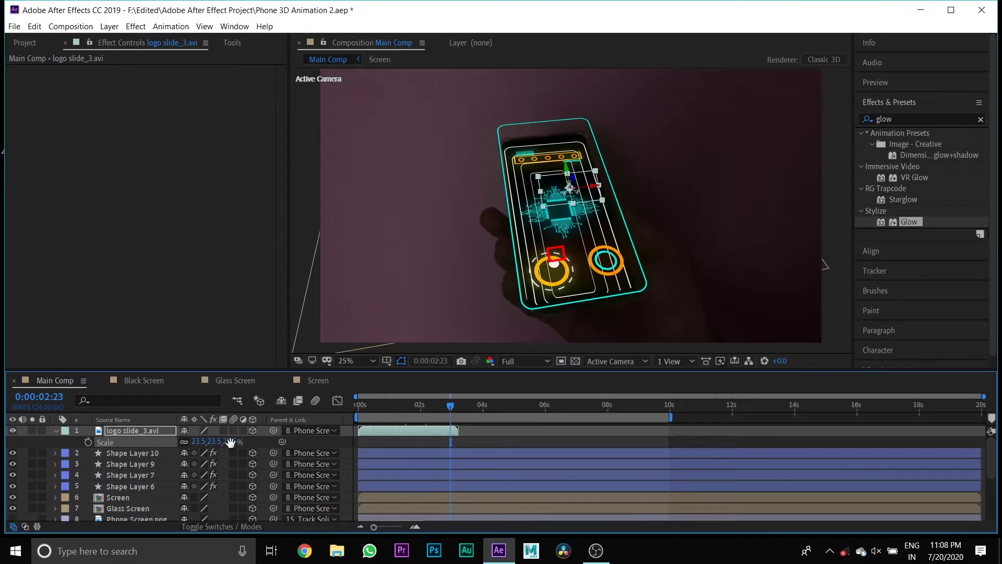
key("p")
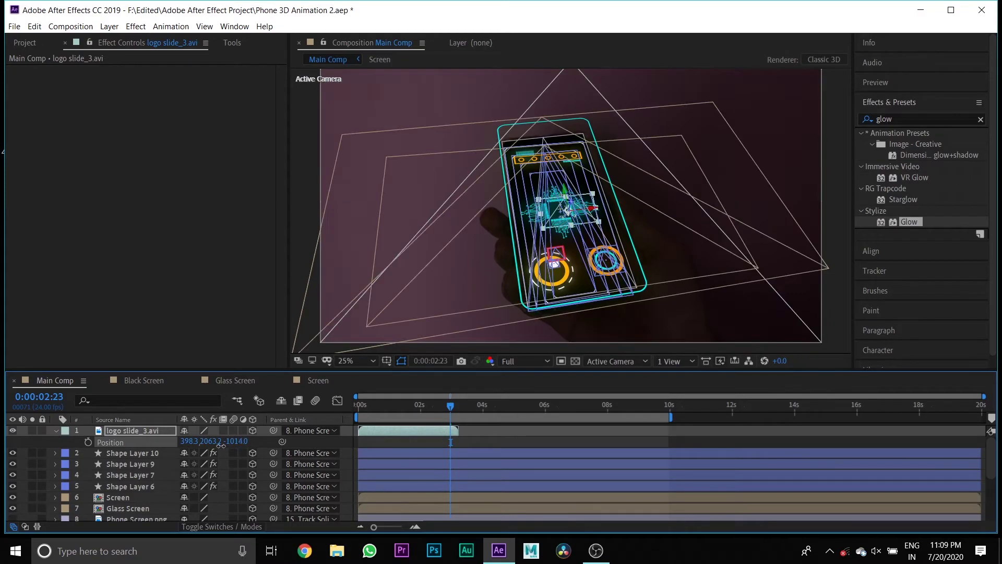
key("Home")
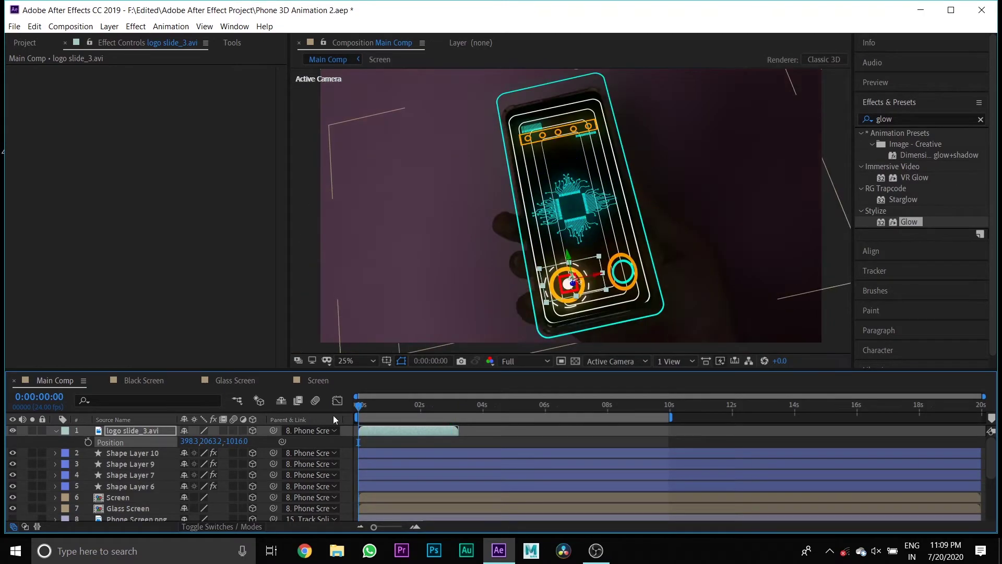
left_click_drag(583, 277, 582, 206)
scroll(574, 204, "up", 3)
left_click_drag(576, 135, 573, 116)
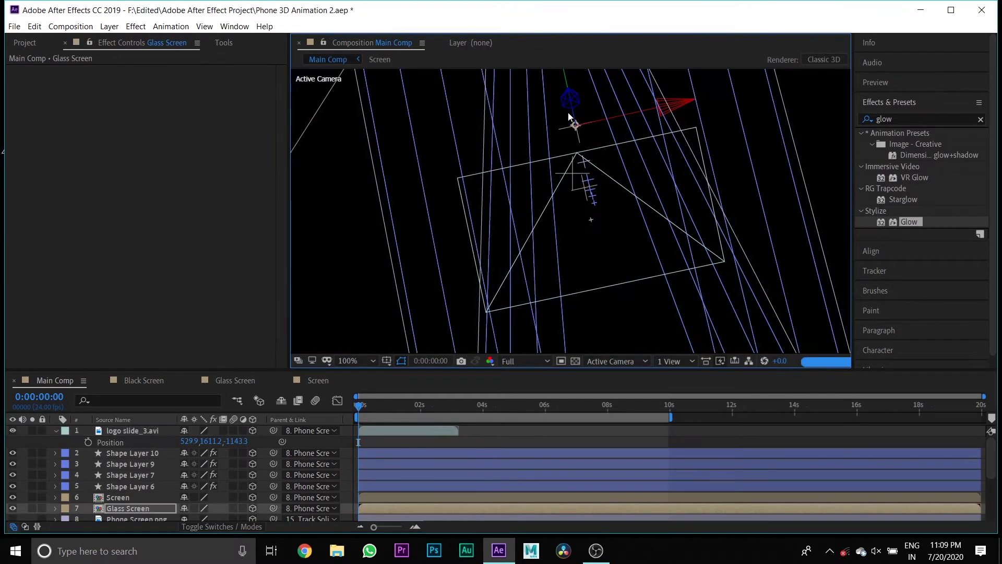
scroll(587, 167, "down", 2)
left_click_drag(568, 161, 566, 150)
- Check the logo's alignment over time and reposition it on the circuit chip at about 417.4, 1583.0, -409.6
left_click(363, 406)
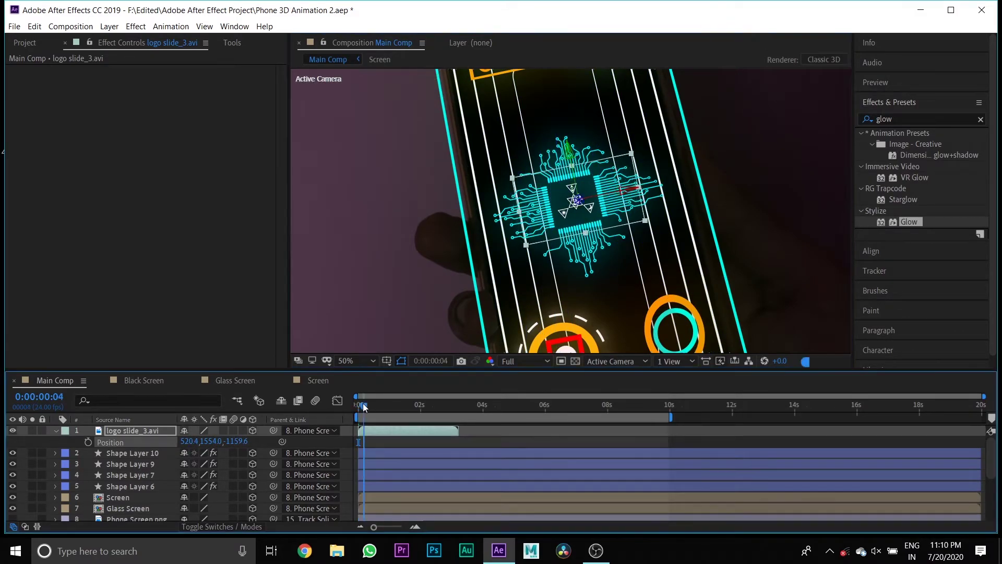
left_click_drag(363, 406, 412, 410)
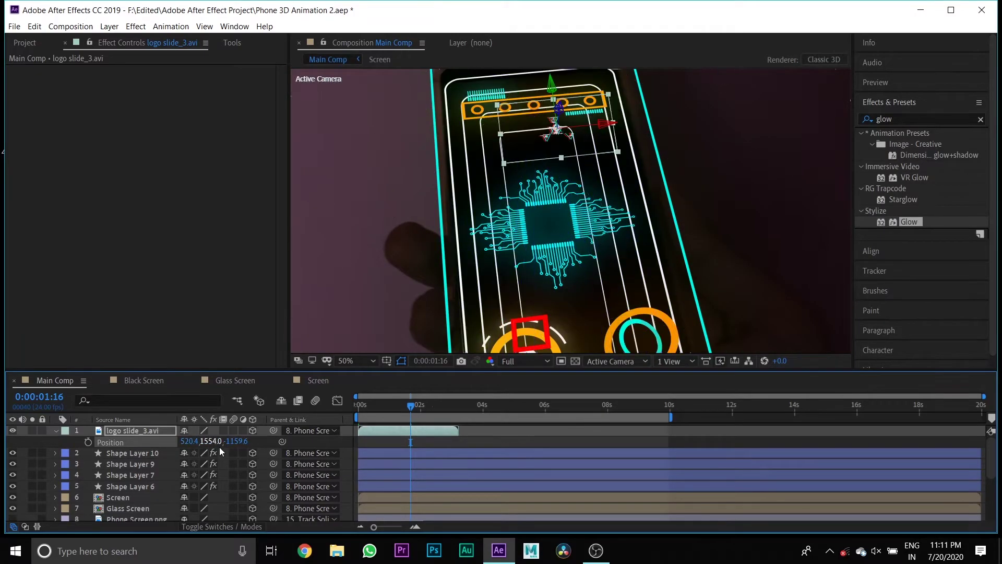
left_click_drag(216, 441, 102, 474)
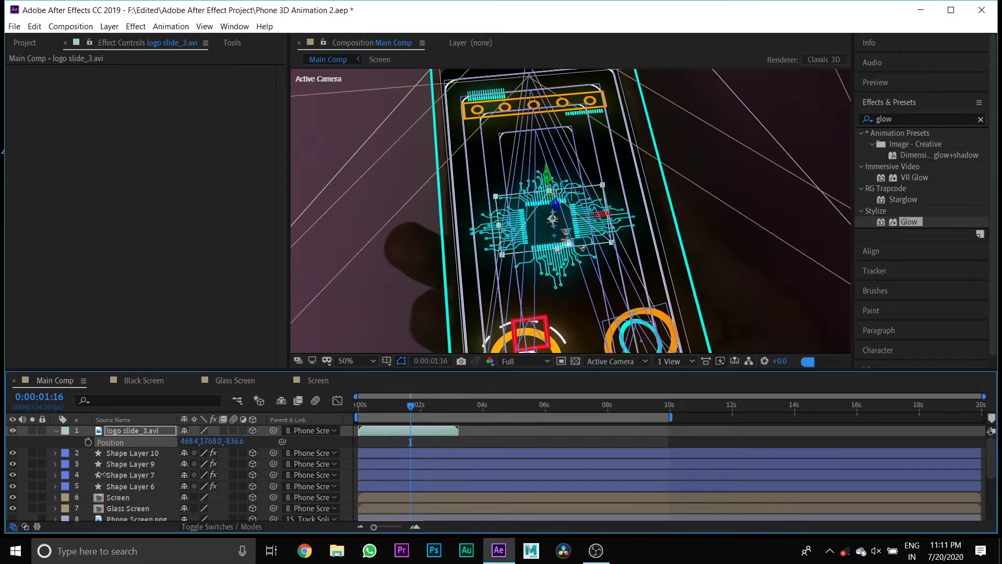
left_click(453, 406)
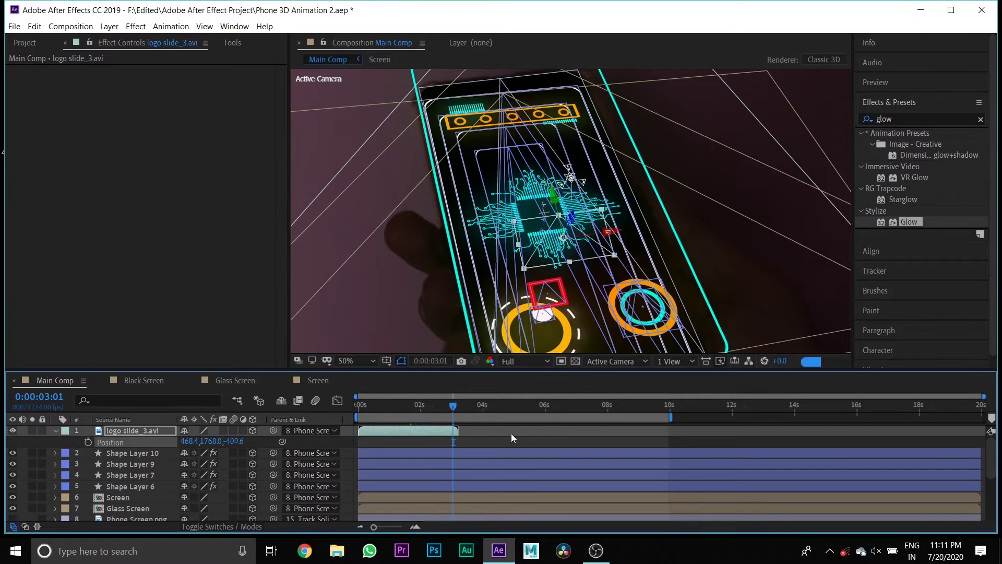
left_click(456, 408)
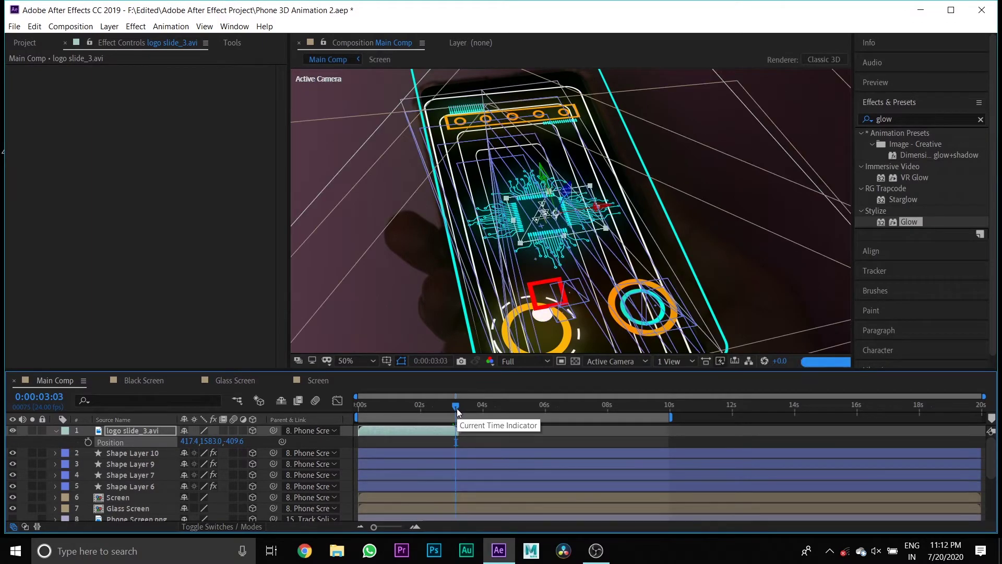
- Shift the logo slide_3.avi clip to start at about 0:00:03:00 and set its Z position to about -338.6
left_click_drag(425, 434, 521, 427)
left_click(471, 407)
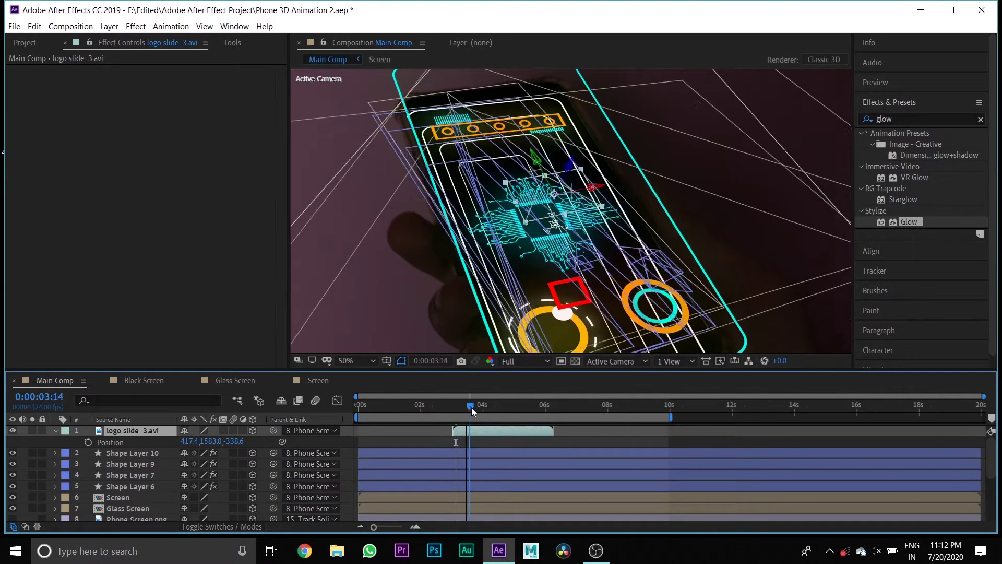
left_click_drag(471, 407, 496, 406)
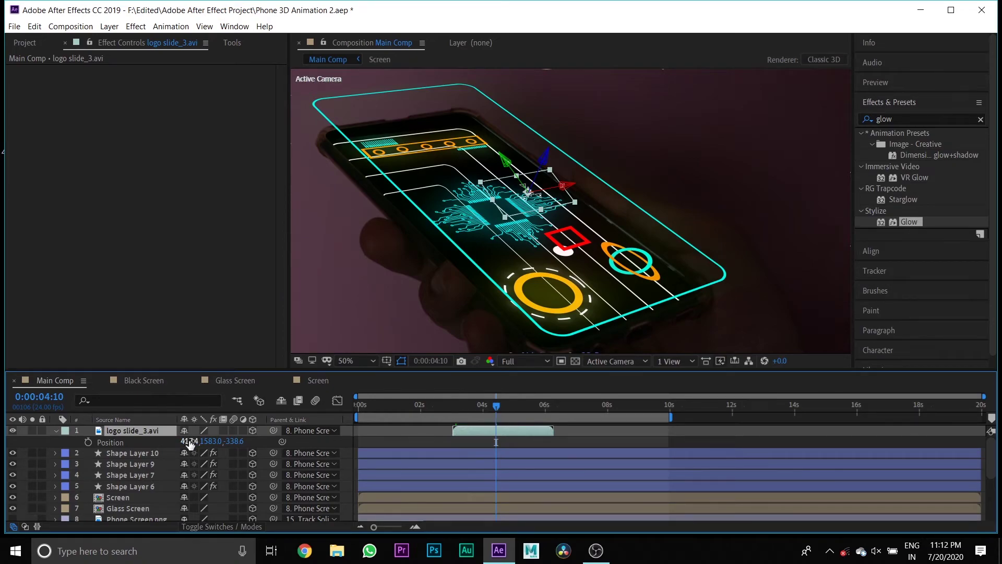
- Align the logo with the circuit chip: position about 371.4, 1462.0, -184.6, X rotation -15°, Y rotation +3°, Z rotation about -12°
left_click_drag(230, 441, 309, 443)
double_click(56, 430)
left_click_drag(205, 518, 199, 519)
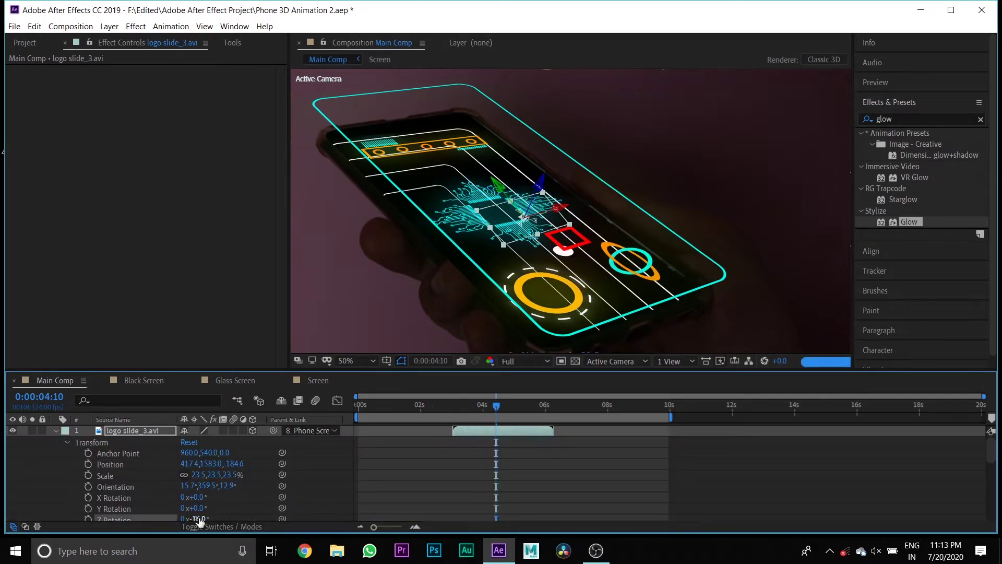
left_click_drag(193, 464, 170, 463)
left_click_drag(201, 498, 193, 503)
left_click_drag(203, 463, 134, 473)
left_click_drag(198, 509, 200, 510)
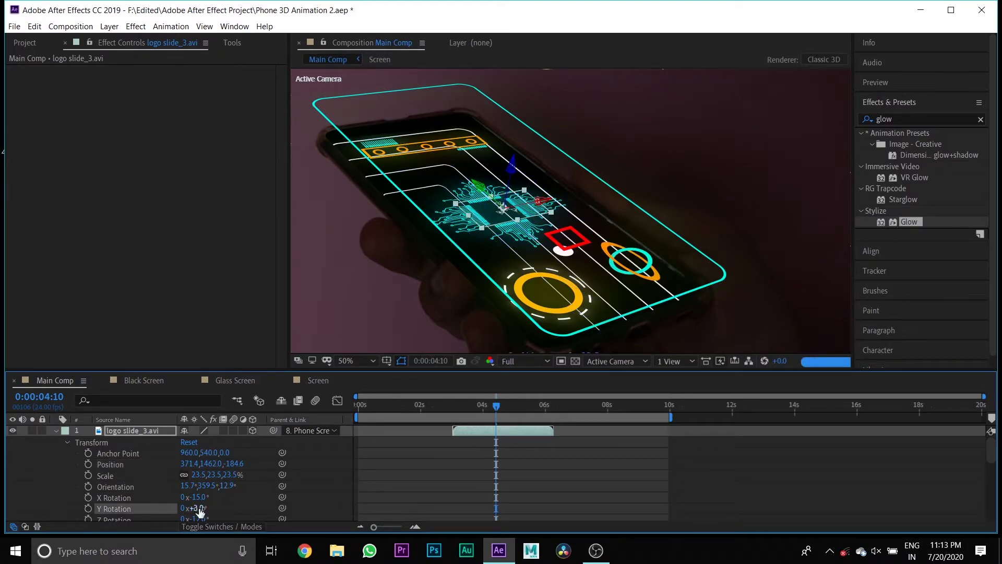
- Retime the logo clip, scale it to 39.5% and refit it over the chip at X/Y position about 510.4, 1212.0, adjusting its Z depth
left_click(522, 406)
left_click(540, 407)
left_click_drag(478, 431, 347, 413)
left_click_drag(192, 464, 223, 480)
left_click_drag(383, 431, 468, 430)
left_click(516, 405)
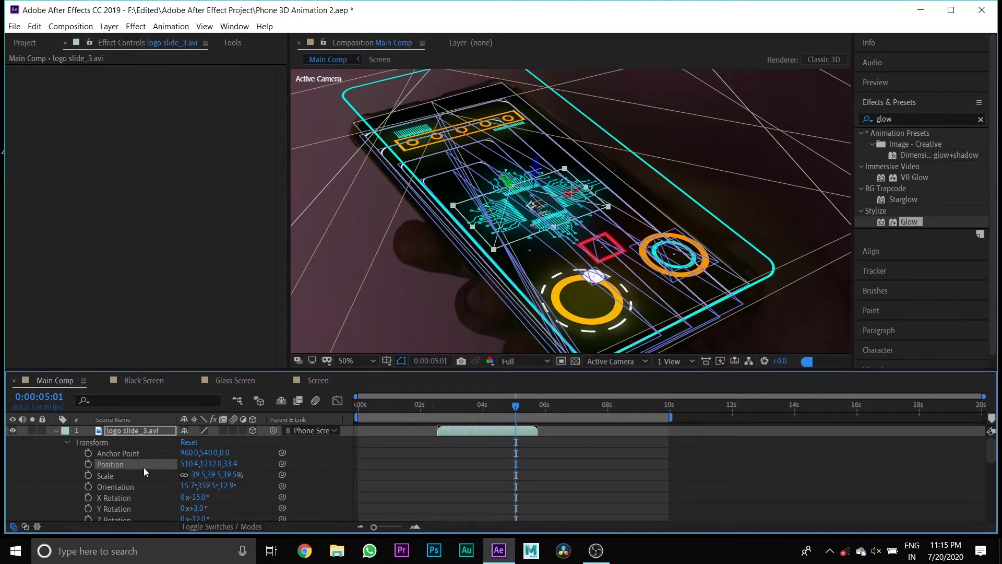
left_click_drag(505, 409, 516, 433)
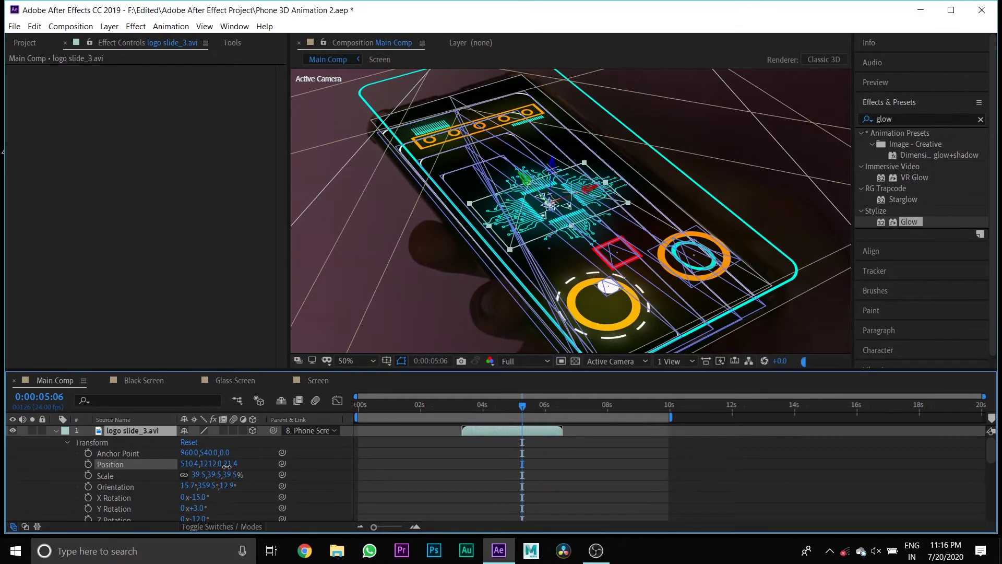
left_click_drag(227, 466, 169, 476)
scroll(359, 294, "up", 2)
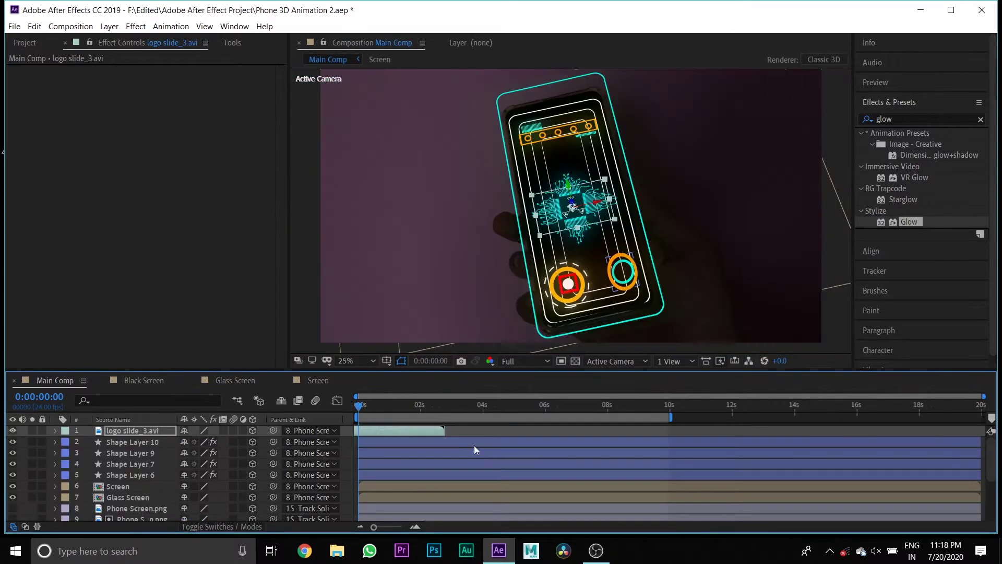
- Duplicate the logo slide_3.avi layer six times and stagger the copies end to end along the timeline
key("ctrl+d")
key("ctrl+d")
key("ctrl+d")
key("ctrl+d")
left_click_drag(384, 490, 486, 490)
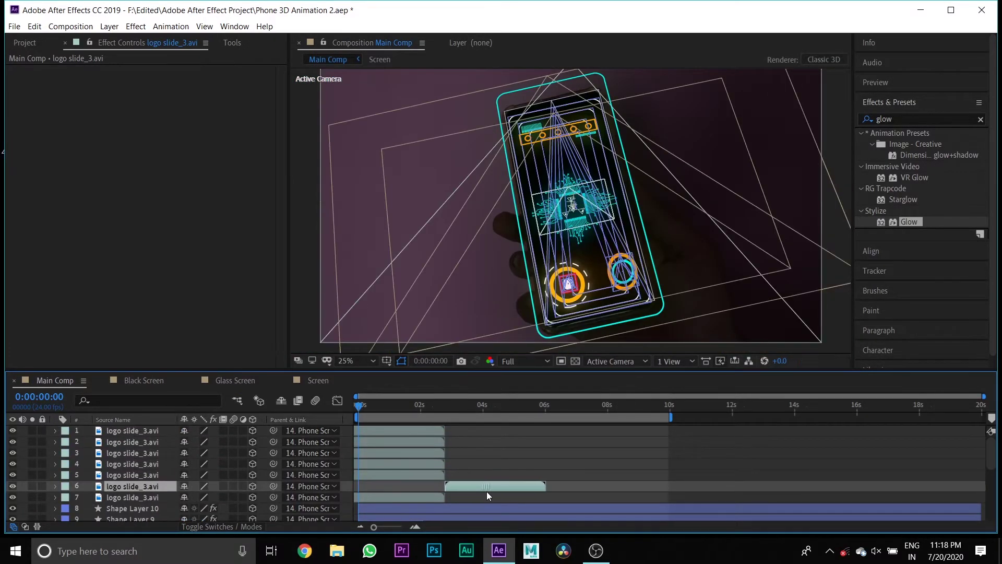
left_click_drag(422, 475, 613, 475)
left_click_drag(427, 463, 792, 449)
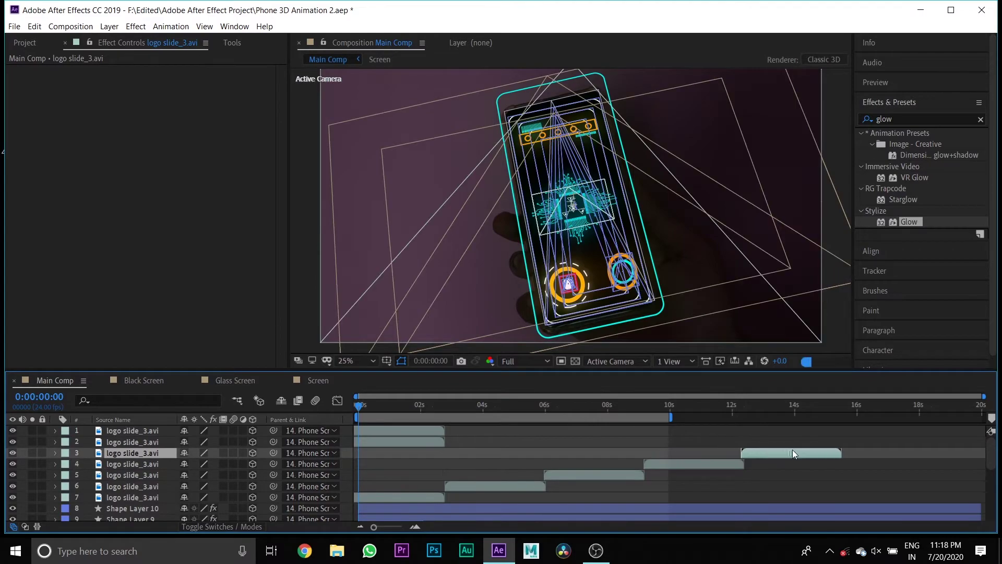
left_click_drag(421, 441, 906, 445)
left_click_drag(393, 430, 872, 425)
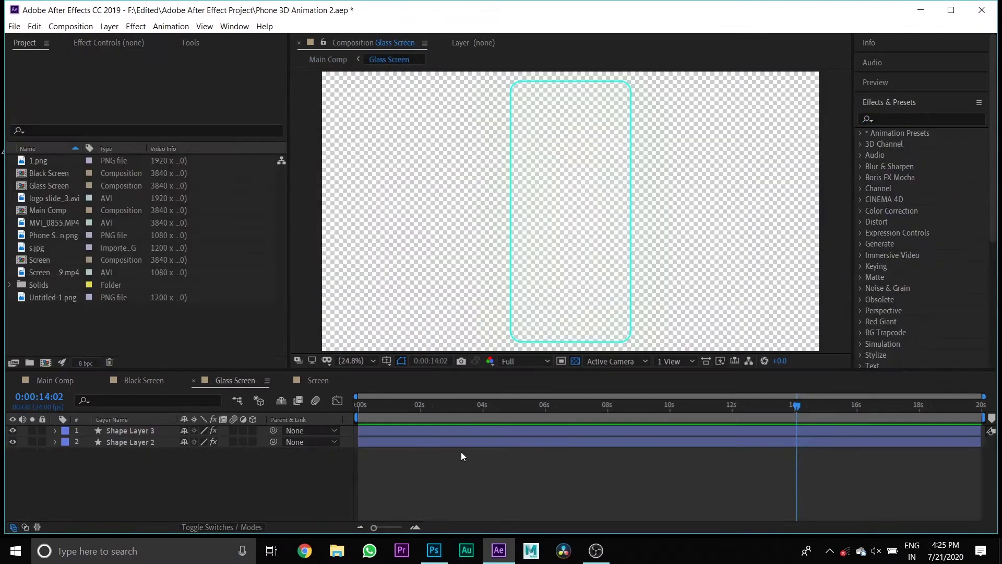
- Import Screen_Recording_20200721-161605.mp4 and place it below the shape layers in the Glass Screen composition
right_click(112, 317)
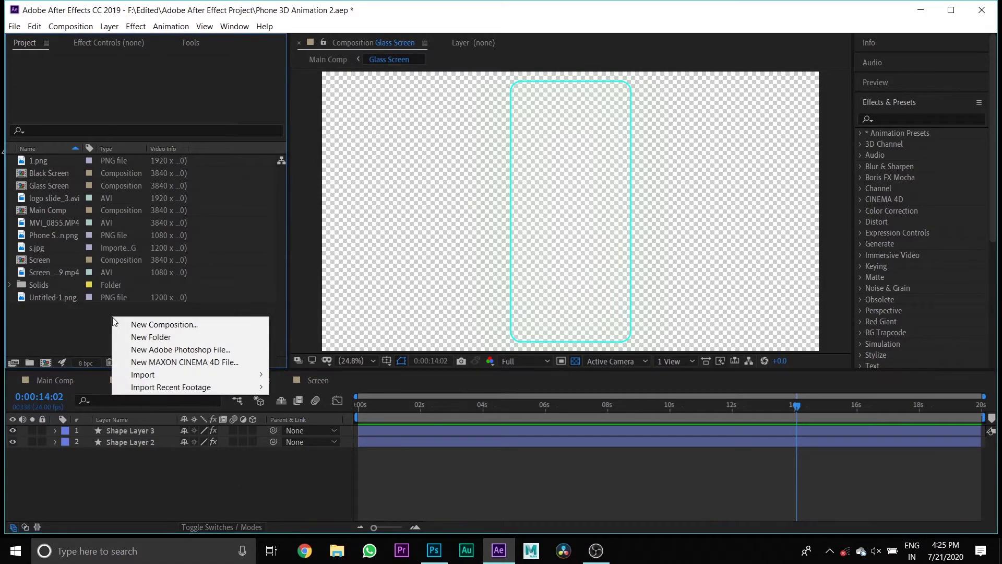
mouse_move(192, 374)
left_click(300, 371)
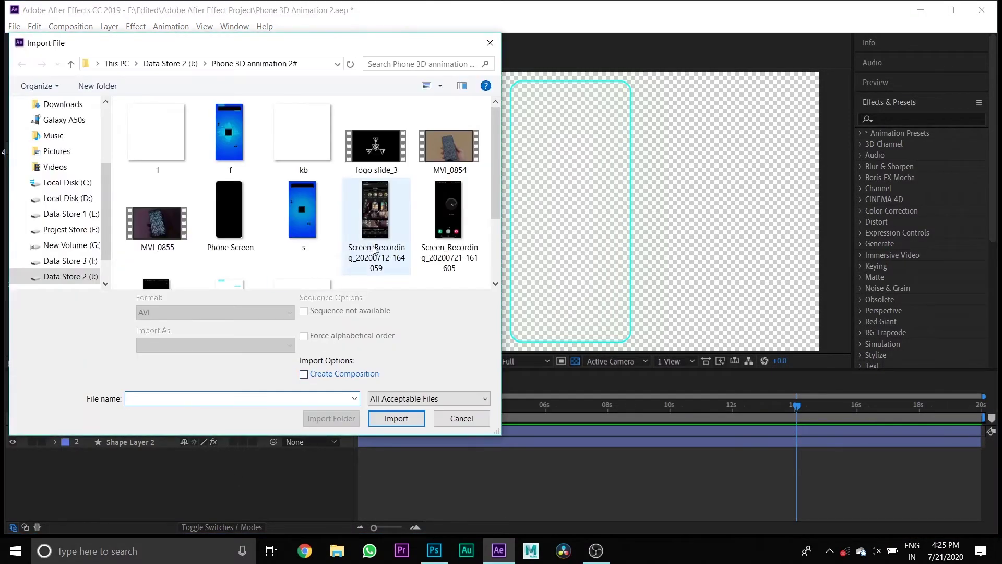
double_click(439, 214)
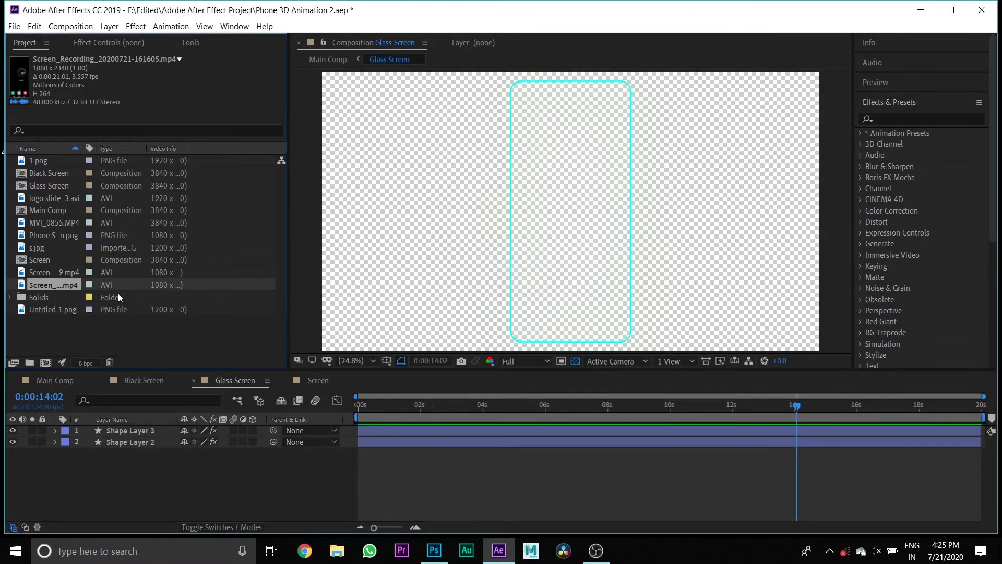
left_click_drag(56, 285, 77, 464)
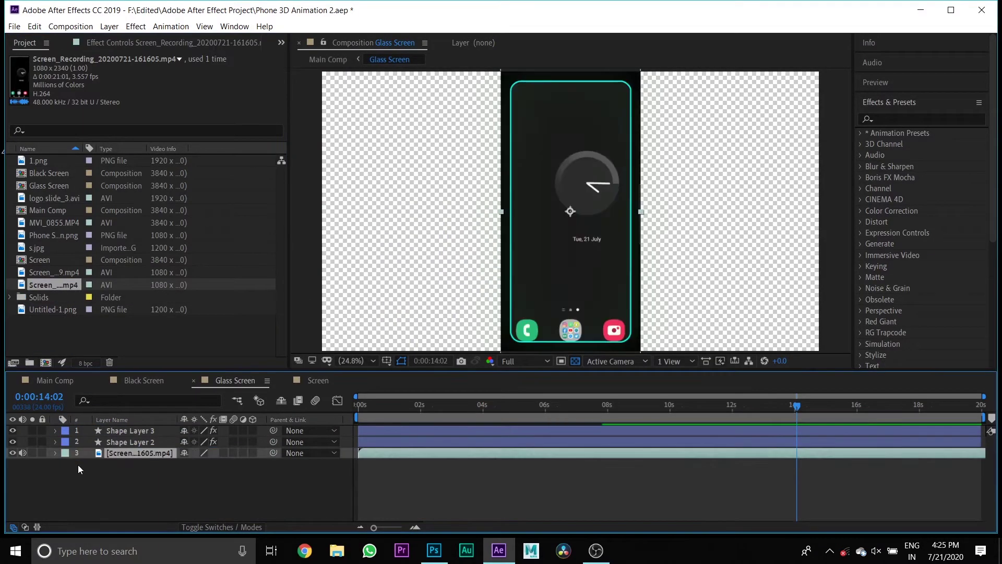
- Set the screen recording layer's blending mode to Screen and move it above the shape layers
left_click(250, 528)
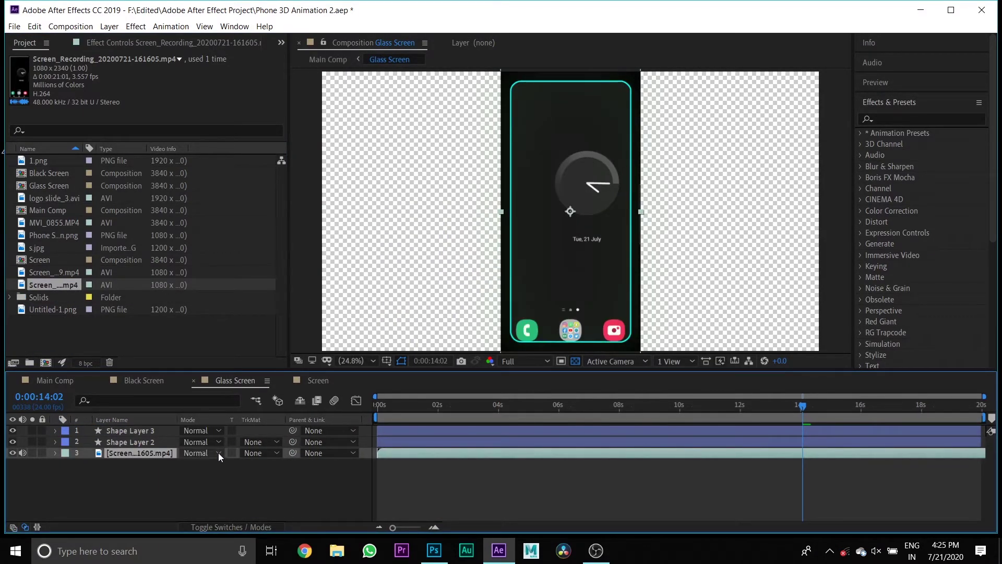
left_click(218, 452)
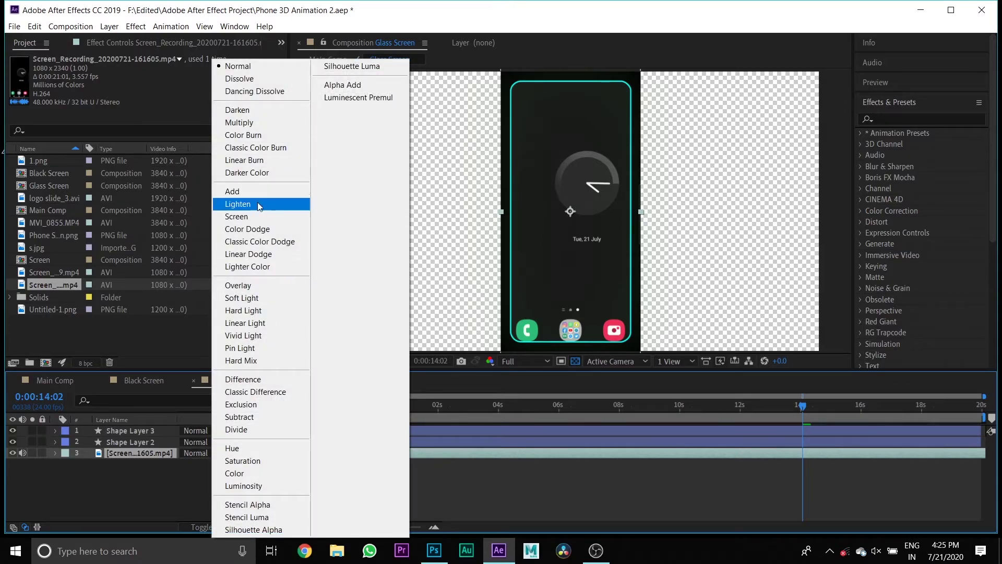
left_click(244, 216)
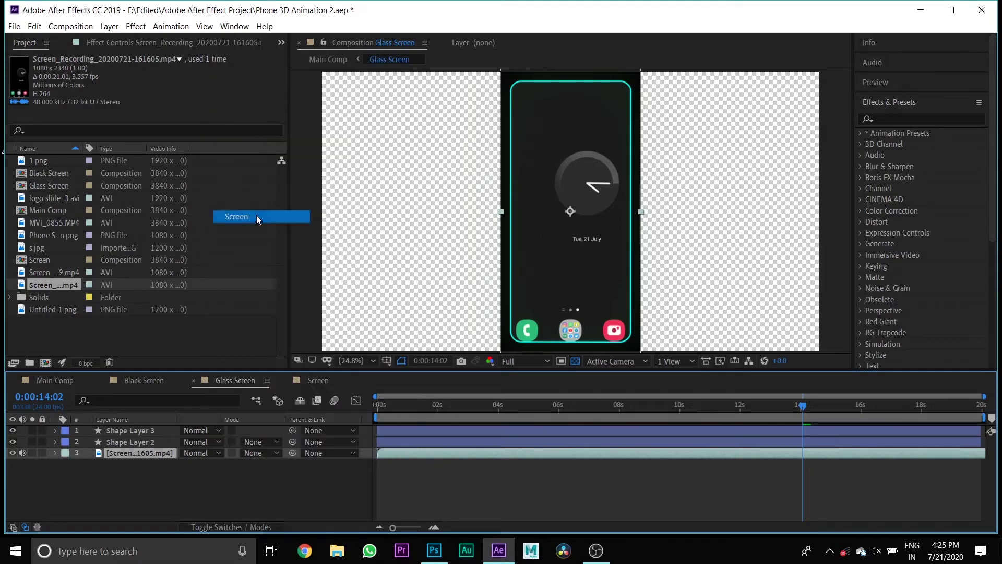
left_click(198, 474)
left_click_drag(140, 453, 145, 428)
- Pre-compose the screen recording layer under its default name and open the new composition
right_click(146, 427)
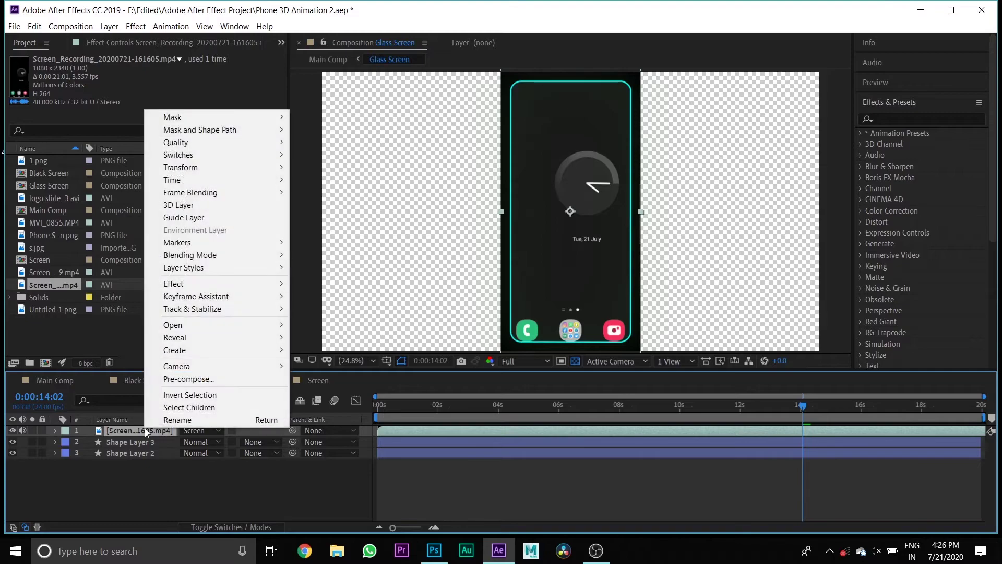
left_click(182, 378)
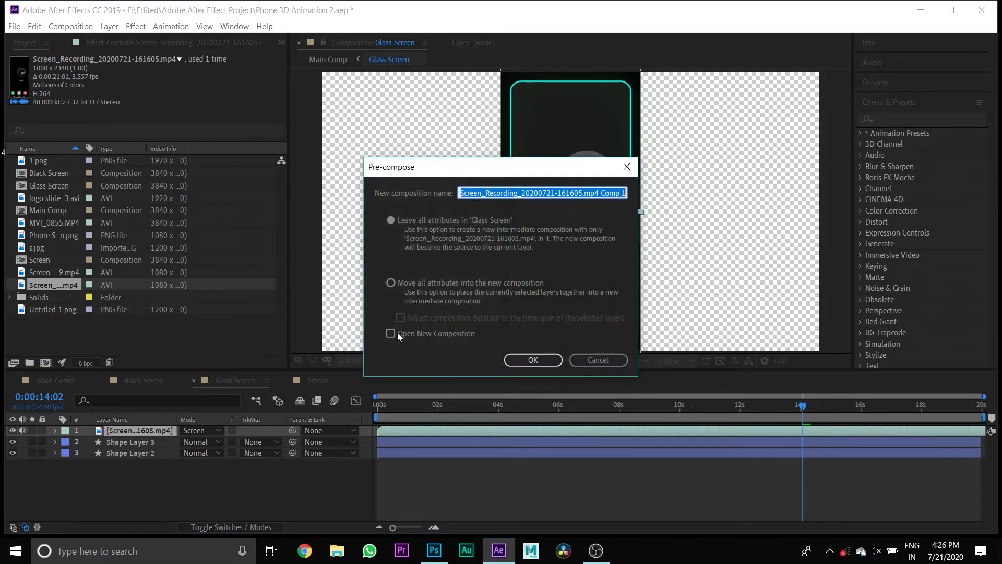
left_click(397, 333)
left_click(531, 361)
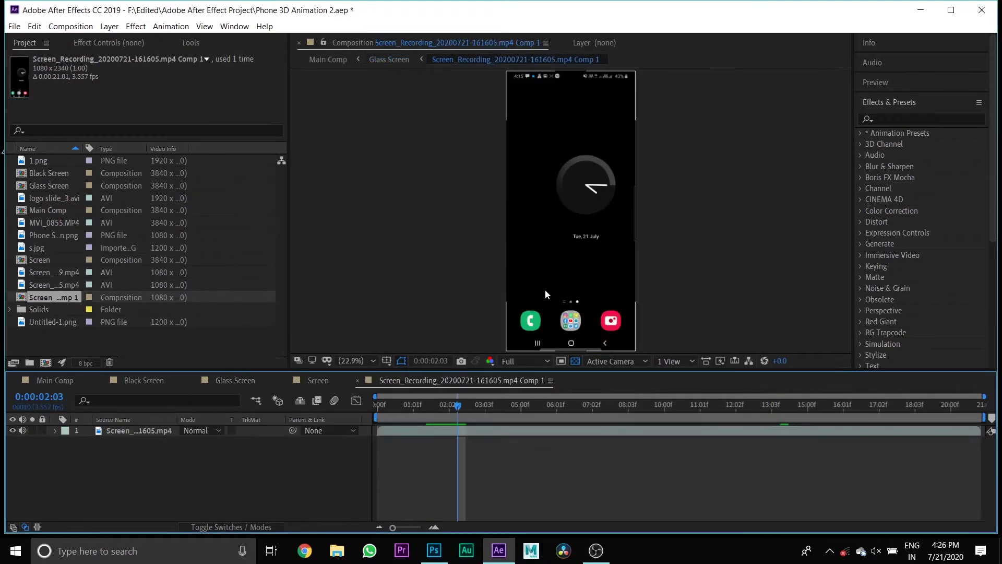
- Move the screen recording slightly downward inside its pre-composition
left_click(576, 243)
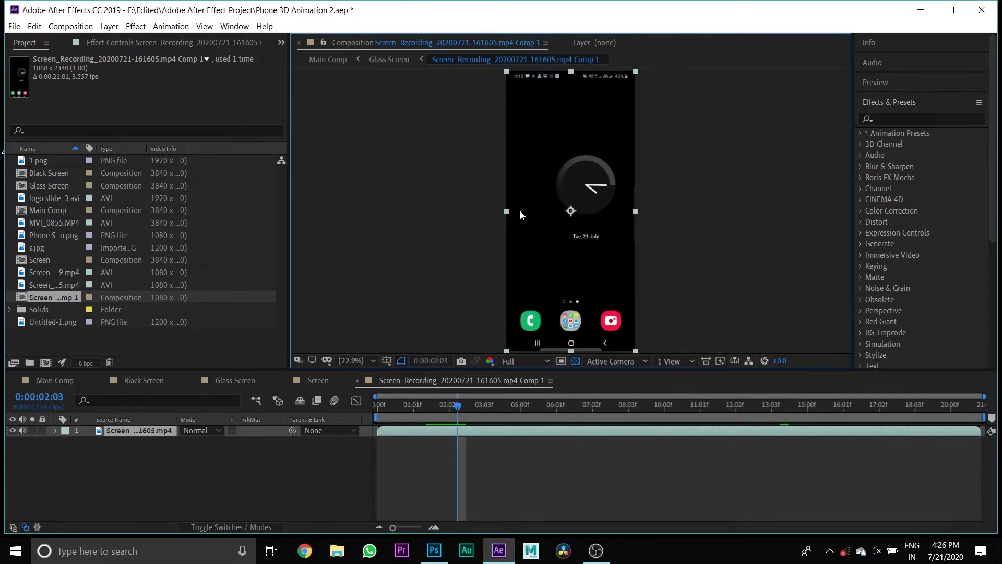
left_click_drag(524, 211, 522, 237)
scroll(558, 249, "up", 1)
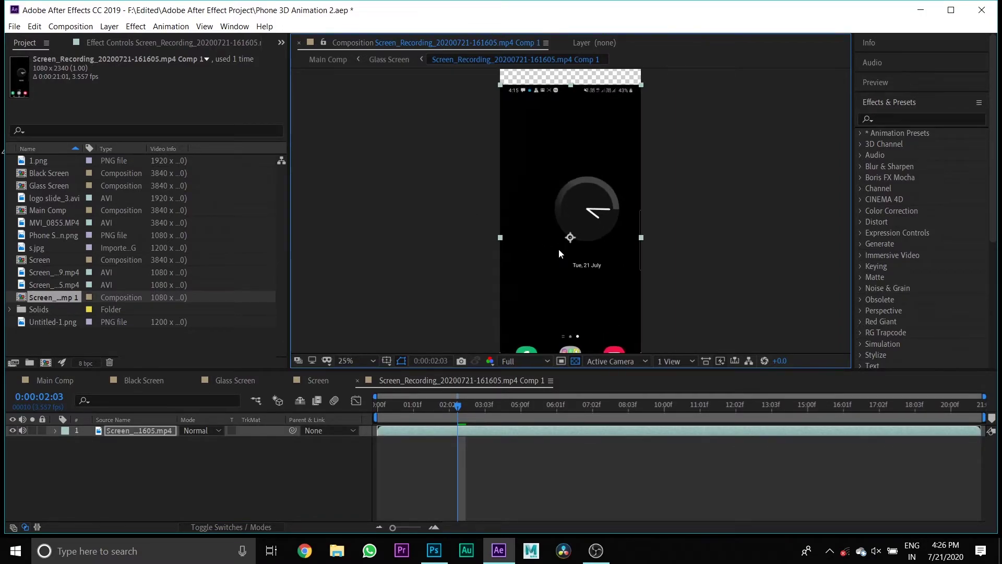
left_click_drag(641, 238, 667, 238)
left_click_drag(582, 287, 566, 272)
key("ctrl+z")
key("ctrl+z")
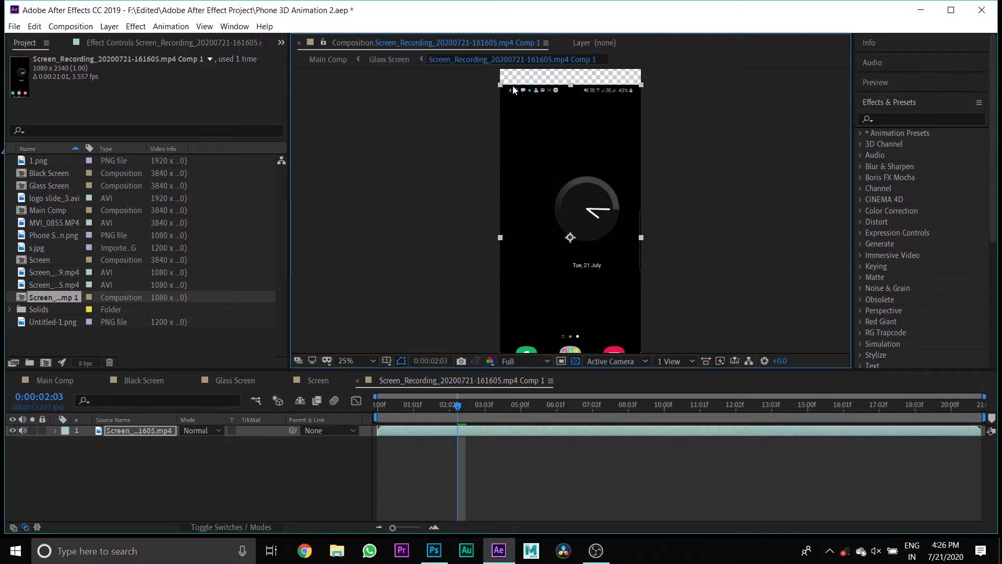
- Enlarge the recording so its clock fills the frame, and raise the pre-composed layer in Glass Screen to position about 1929.0, 619.0
left_click_drag(501, 236, 439, 238)
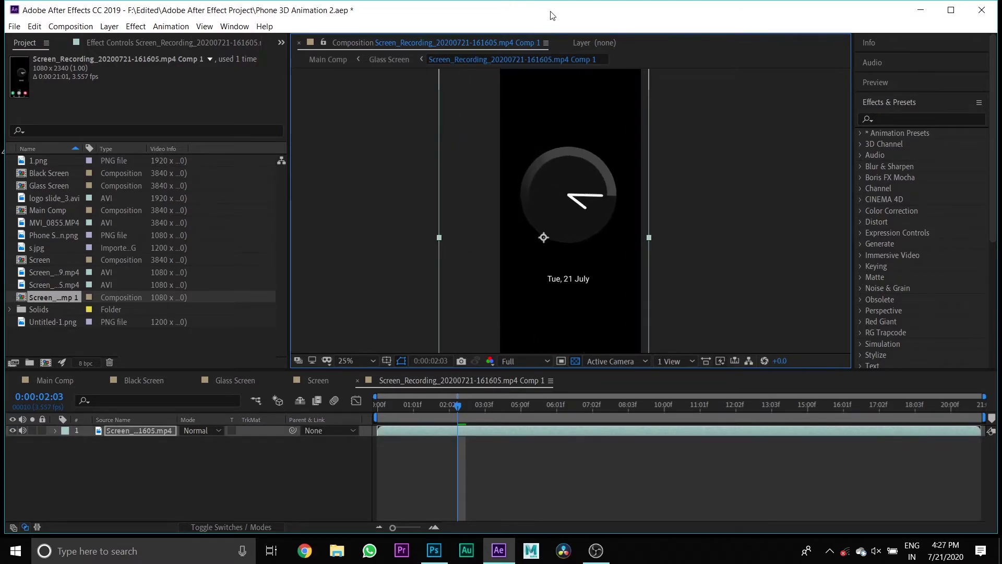
left_click(227, 384)
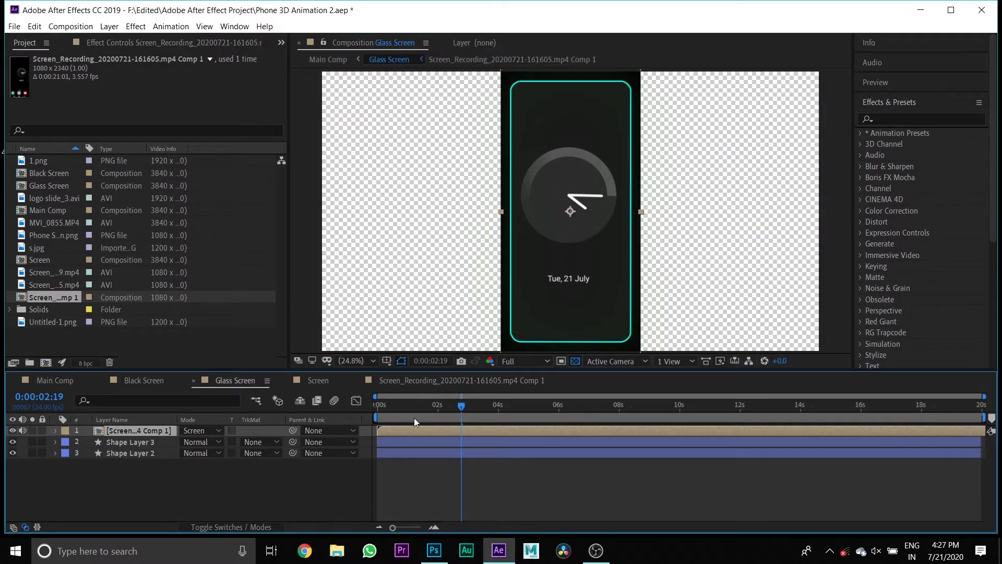
key("p")
left_click_drag(189, 441, 55, 490)
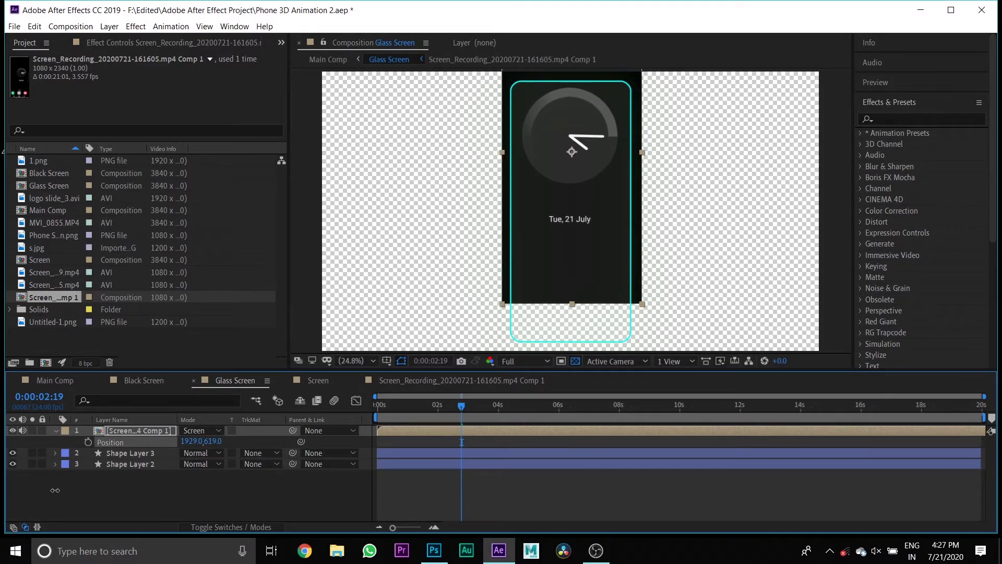
- Set the Glass Screen layer's blending mode to Screen in the Main Comp
left_click(55, 380)
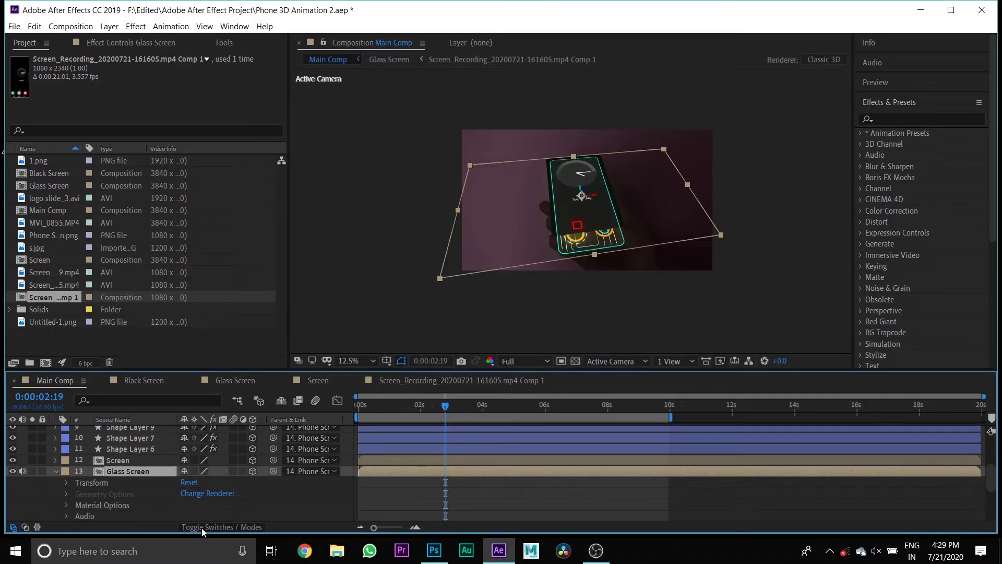
left_click(201, 527)
left_click(202, 472)
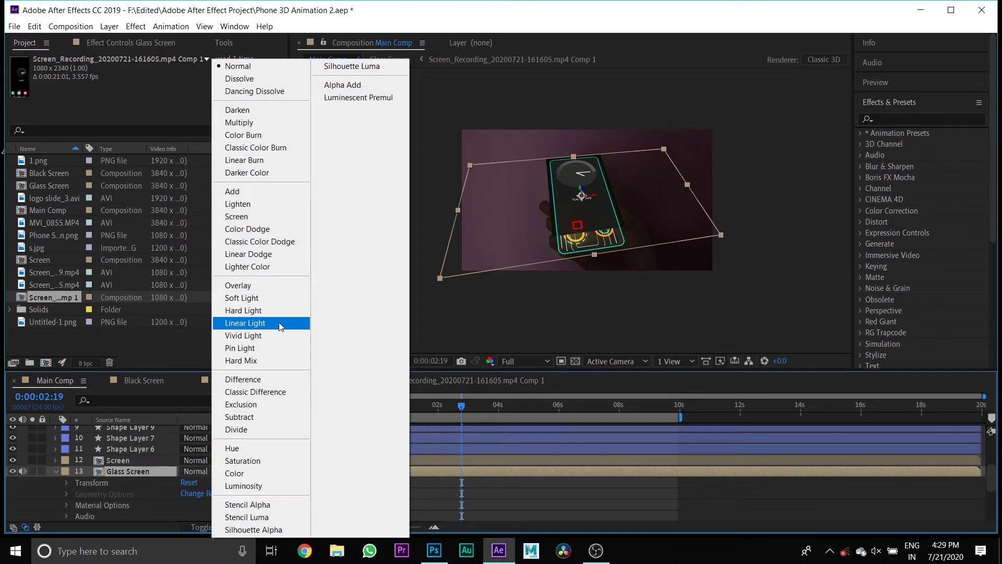
left_click(255, 217)
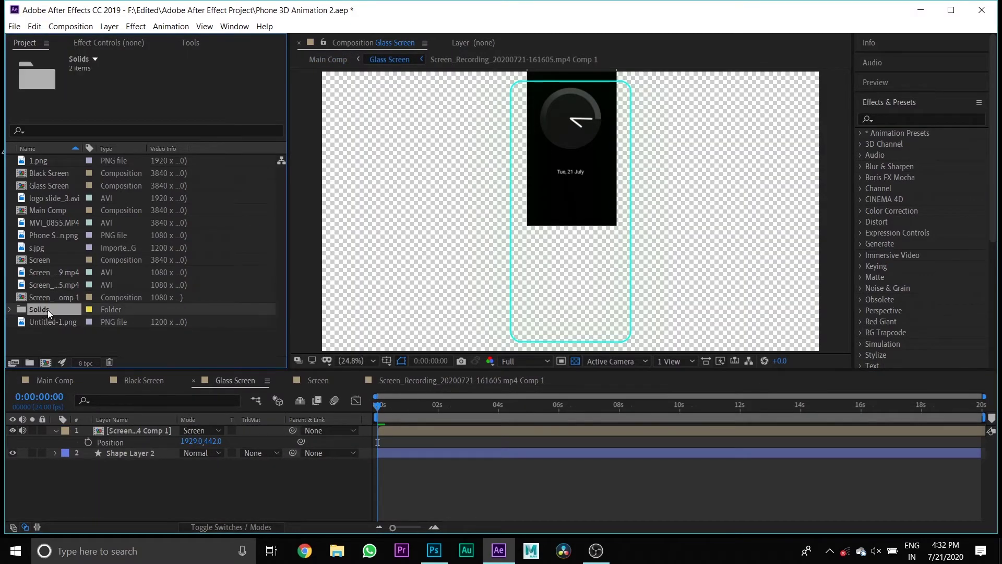
- Import Screen_Recording_20200721-162203.mp4, add it as the top layer of the Glass Screen composition and show its rotation property
right_click(48, 337)
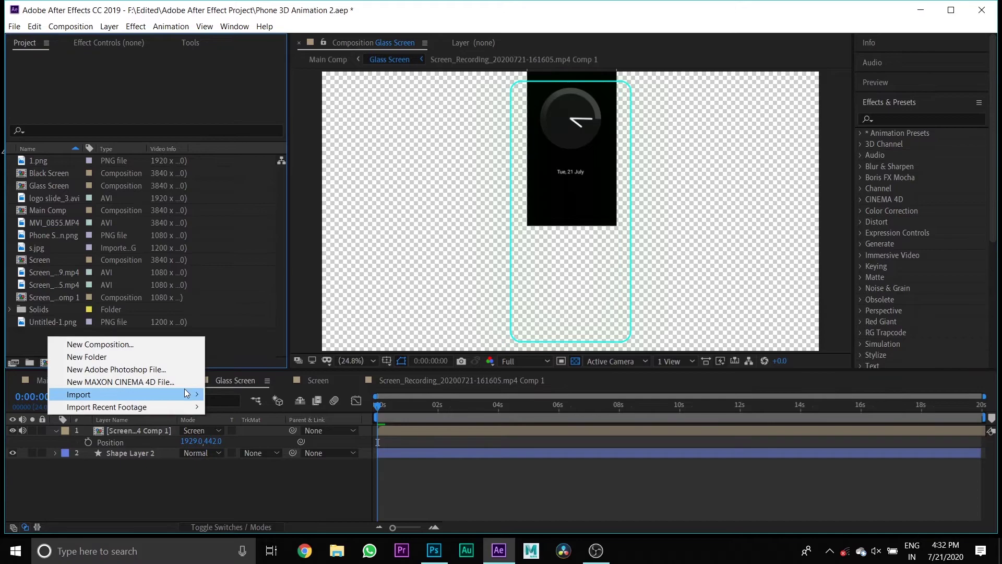
mouse_move(184, 393)
left_click(246, 394)
double_click(158, 284)
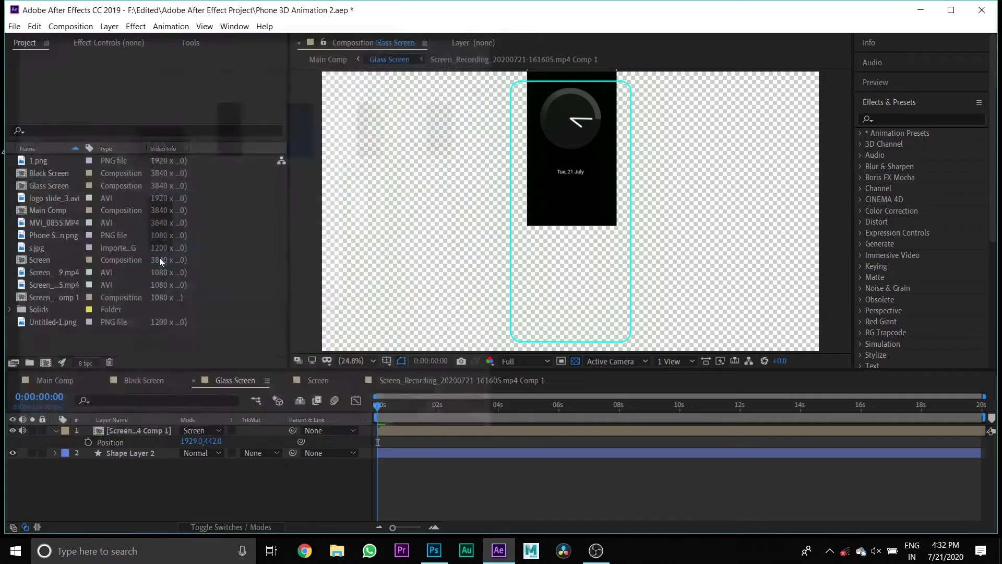
left_click_drag(53, 309, 84, 427)
key("r")
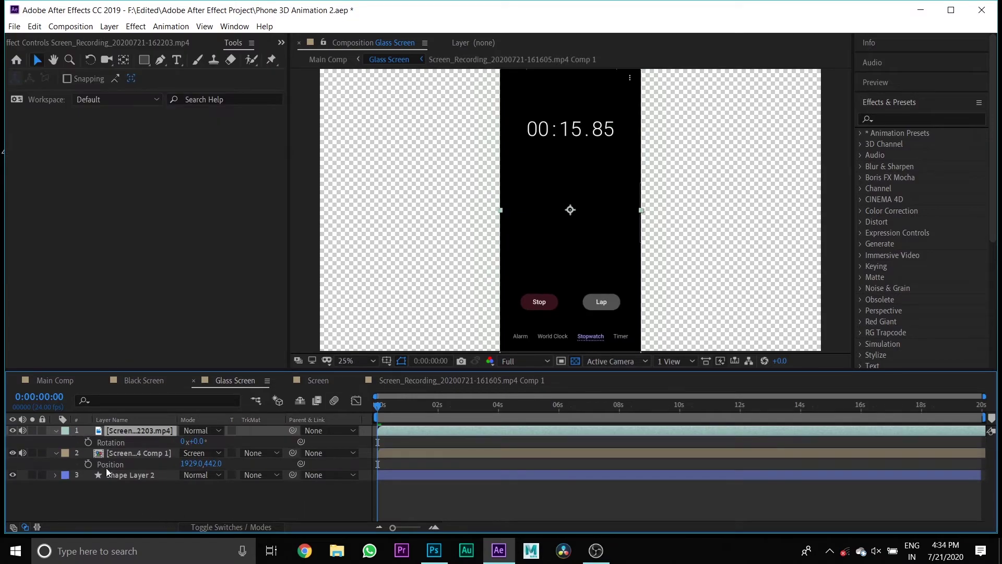
- Pre-compose the stopwatch recording, open its composition, and close the Screen and 161605 recording compositions
right_click(110, 431)
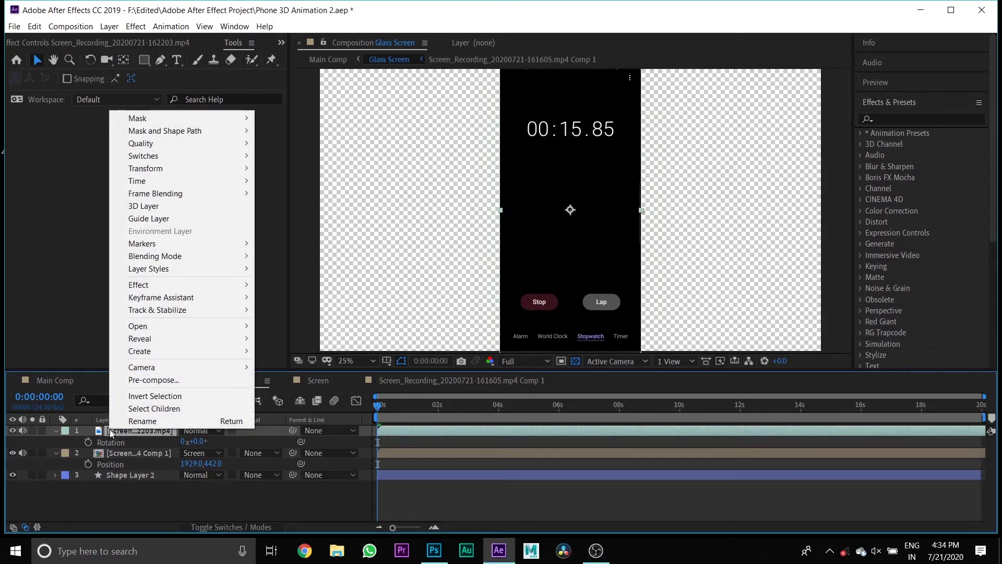
left_click(144, 380)
left_click(514, 360)
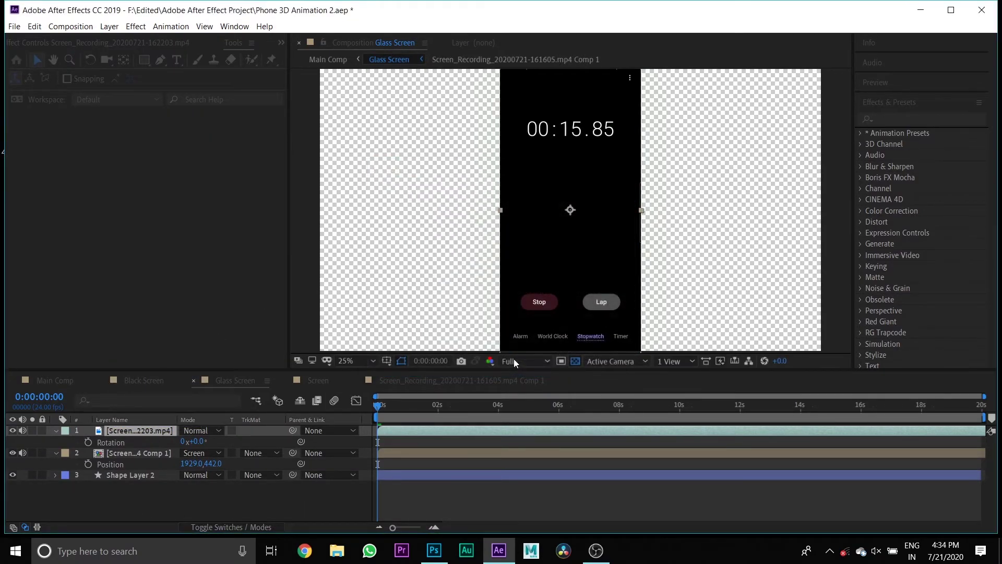
double_click(325, 430)
left_click(357, 380)
left_click(285, 380)
- Rotate the stopwatch recording to 90° inside its pre-composition
left_click(588, 229)
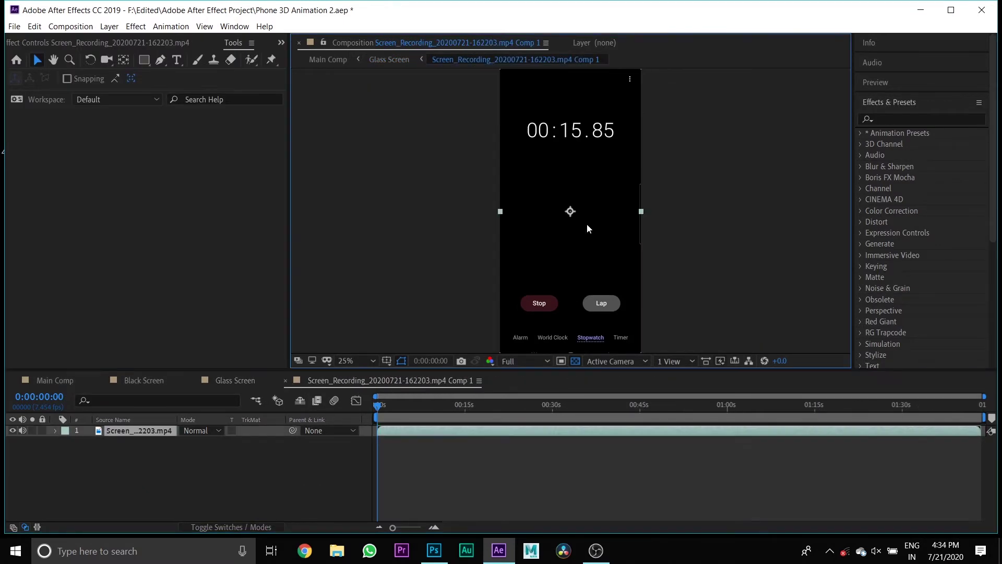
left_click_drag(196, 442, 324, 448)
left_click(199, 442)
type("3")
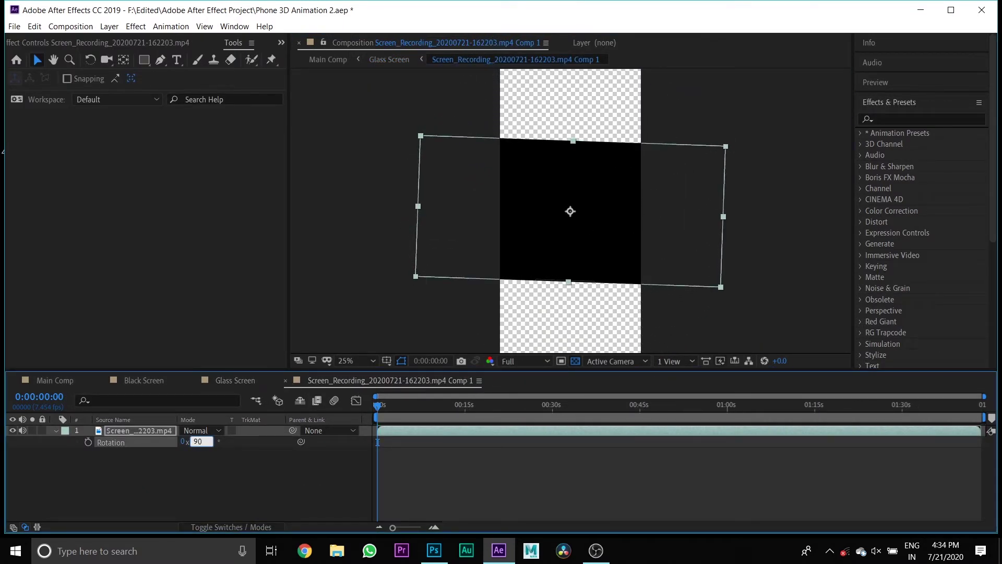
key("Return")
key("comma")
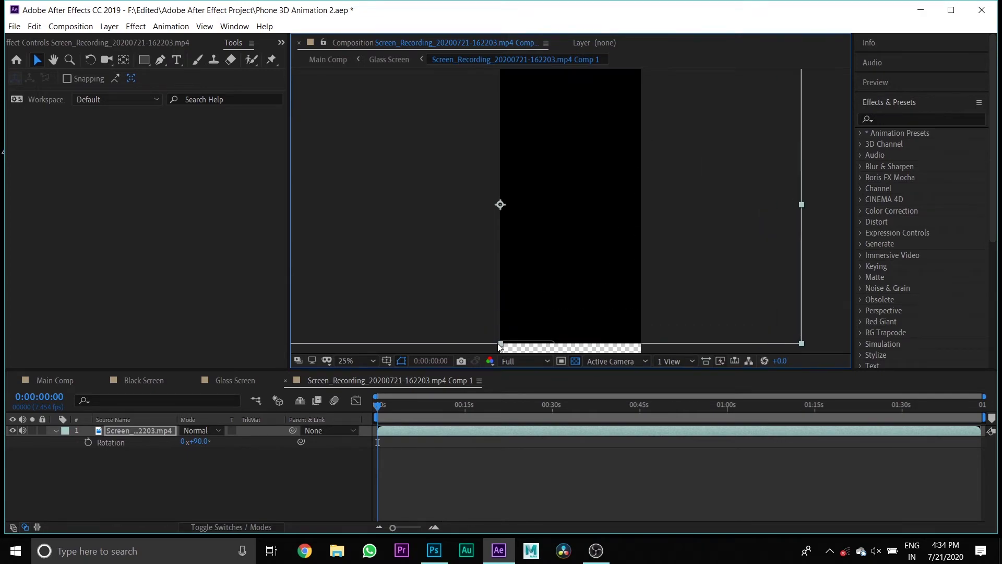
- Reposition the stopwatch recording inside its pre-composition and set that pre-comp layer's blending mode to Screen in Glass Screen
left_click_drag(497, 275, 493, 312)
left_click_drag(570, 223, 526, 227)
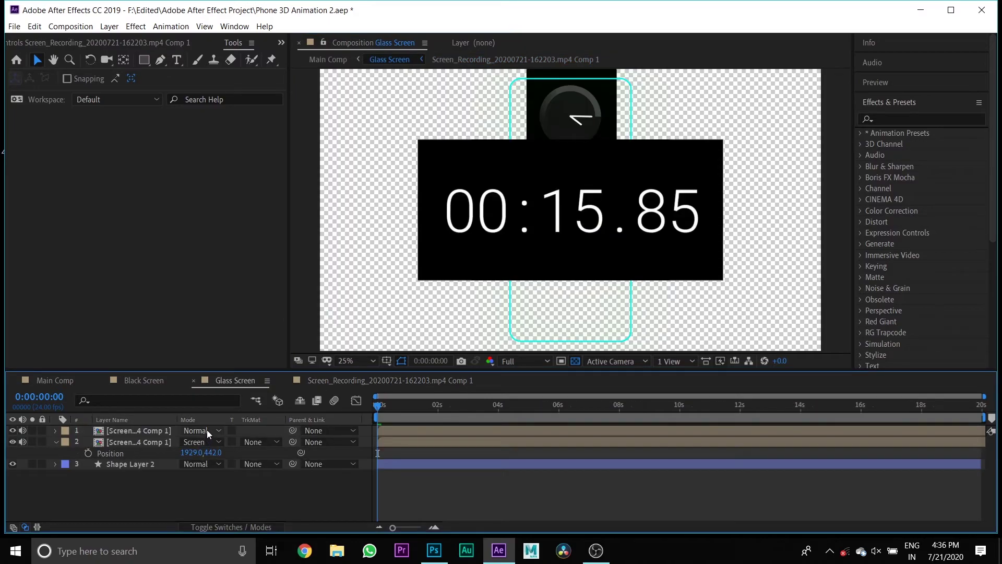
left_click(207, 431)
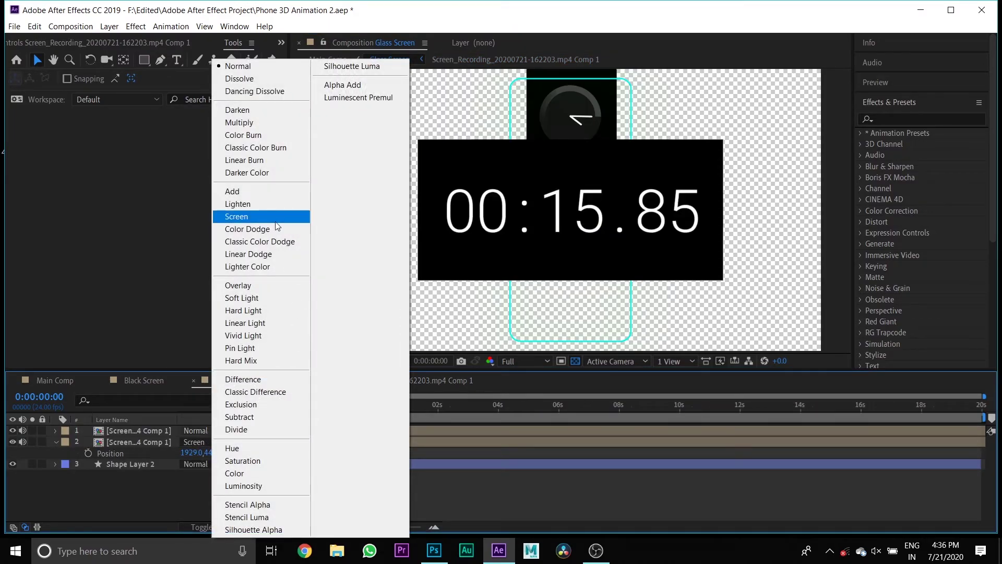
left_click(277, 220)
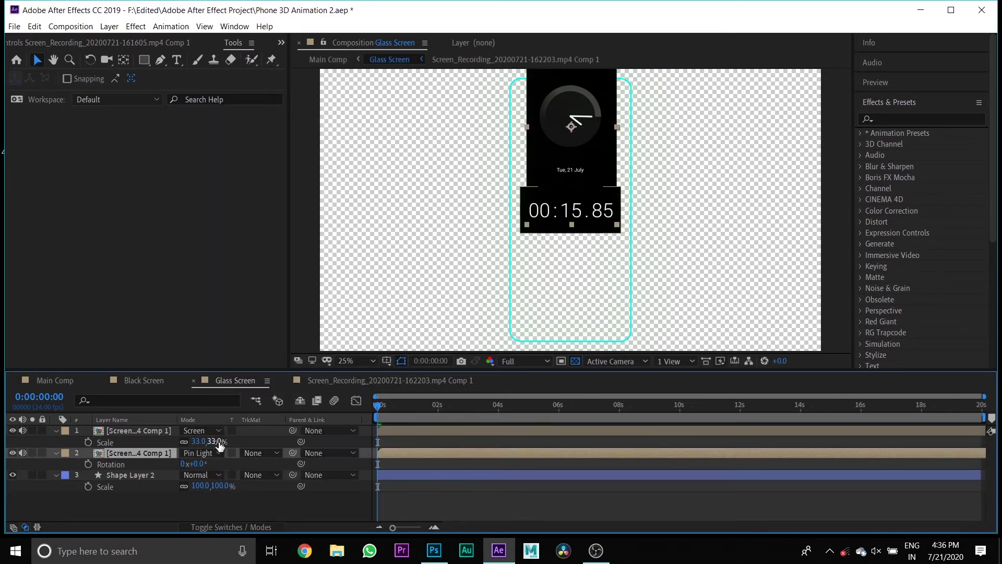
- Rotate the stopwatch layer in Glass Screen so its digits run lengthwise along the phone outline
left_click(161, 431)
key("r")
left_click_drag(197, 441, 309, 487)
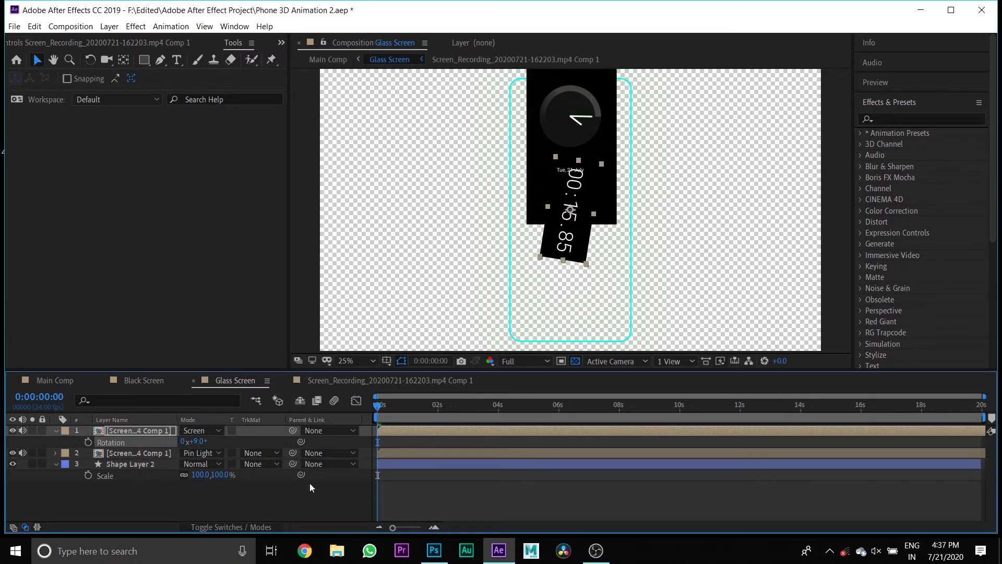
key("ctrl+z")
- Scale down the stopwatch layer and move it to position 1535, 856 on the left edge of the phone outline
key("p")
left_click(155, 431)
key("p")
key("p")
left_click(56, 453)
left_click_drag(217, 441, 427, 461)
mouse_move(194, 441)
left_mouse_down()
mouse_move(1, 441)
mouse_move(192, 441)
left_mouse_up()
key("s")
key("p")
left_click_drag(214, 441, 1, 441)
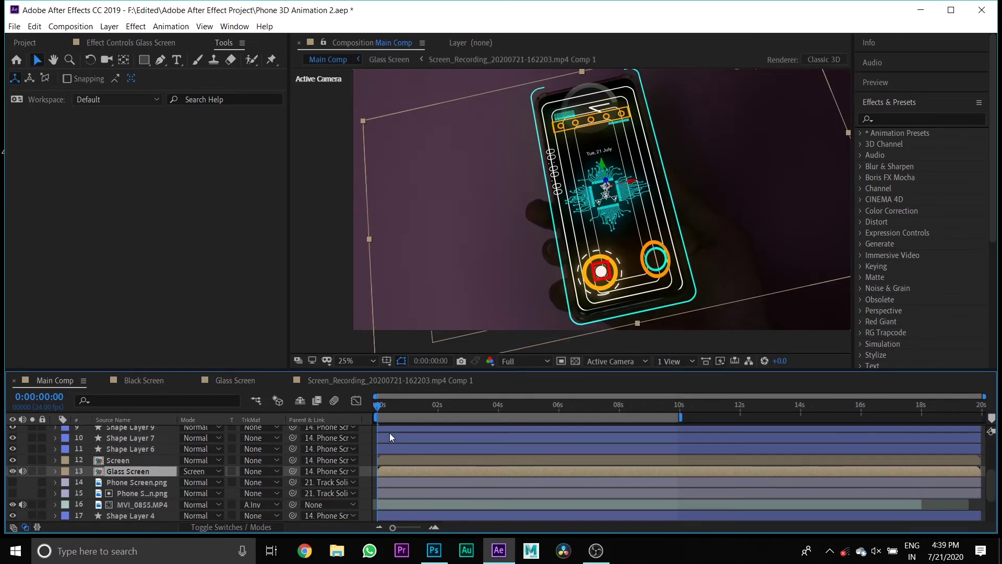
- Apply a Glow effect to the stopwatch layer in Glass Screen with threshold 100%, radius 445 and intensity 4.2
left_click(235, 380)
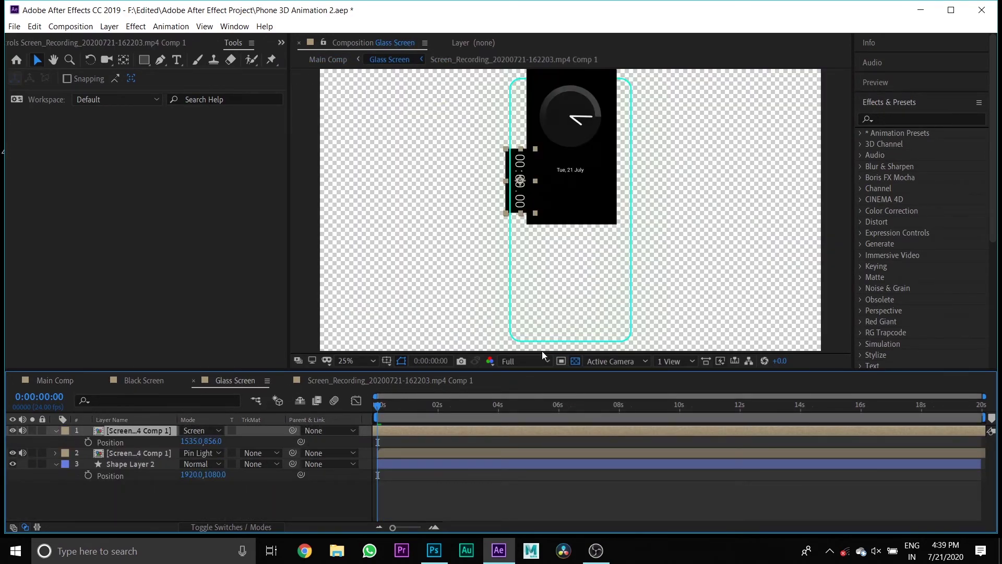
left_click(901, 120)
type("glow")
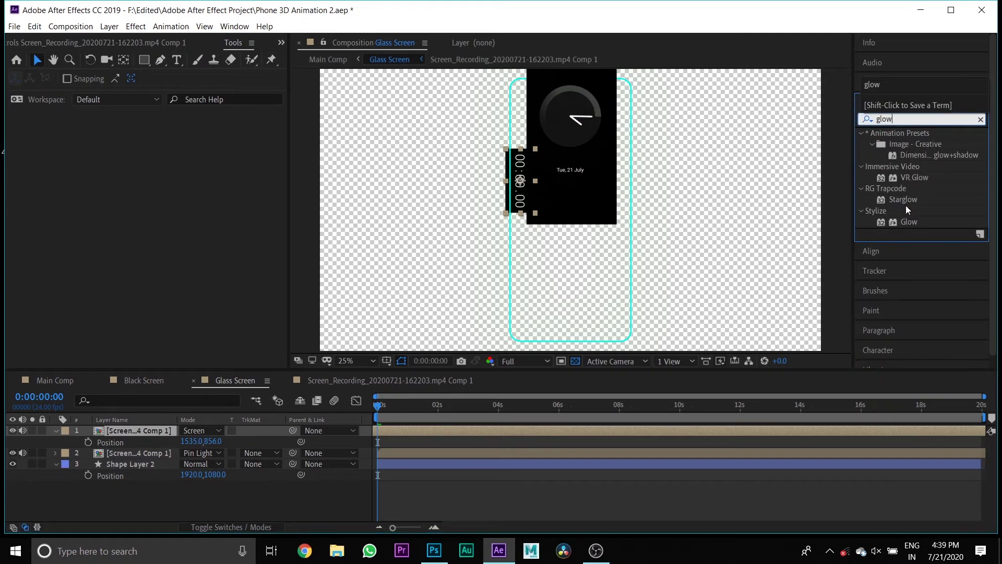
left_click_drag(907, 223, 509, 299)
left_click_drag(140, 434, 140, 431)
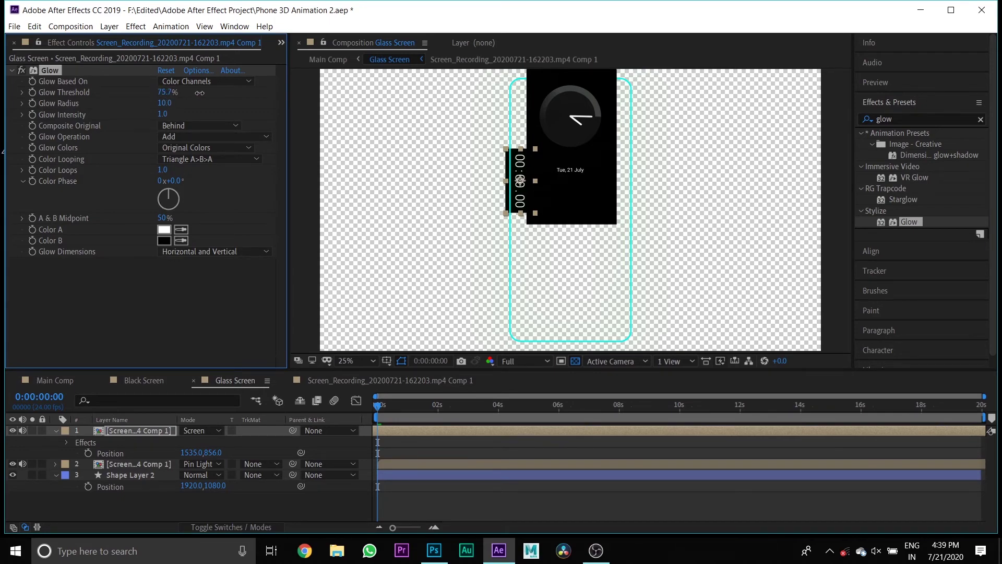
left_click_drag(200, 93, 251, 94)
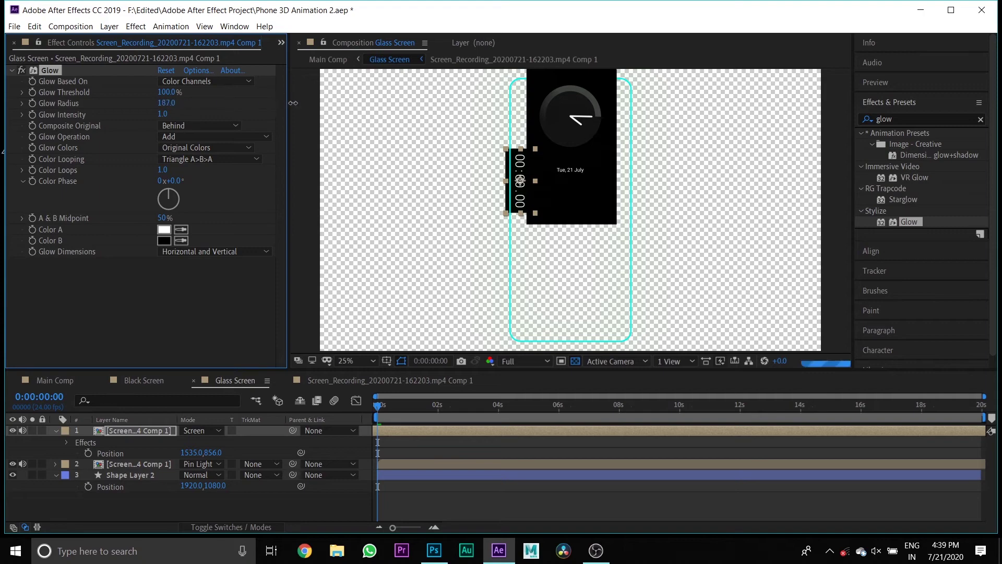
left_click_drag(364, 104, 450, 105)
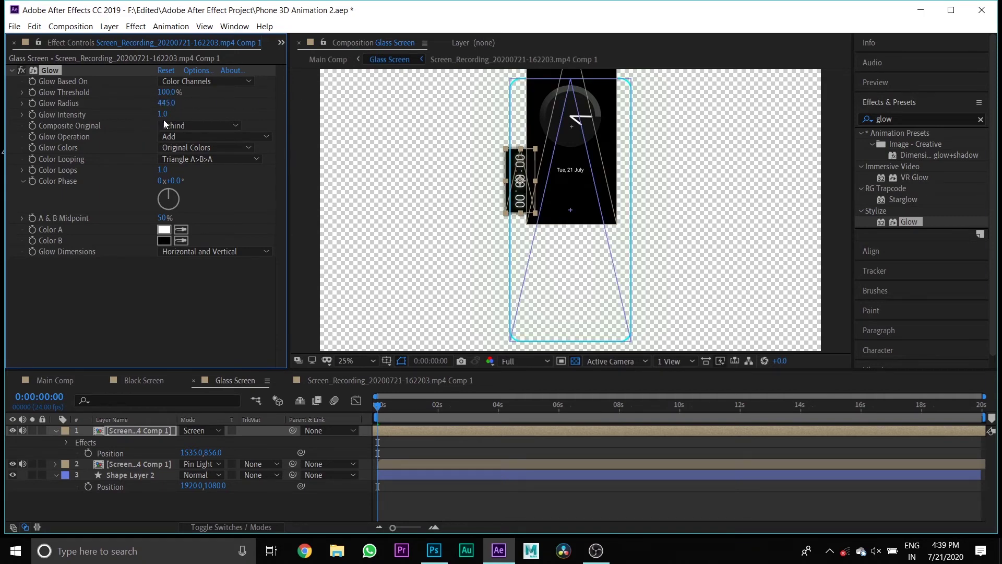
left_click_drag(376, 121, 381, 121)
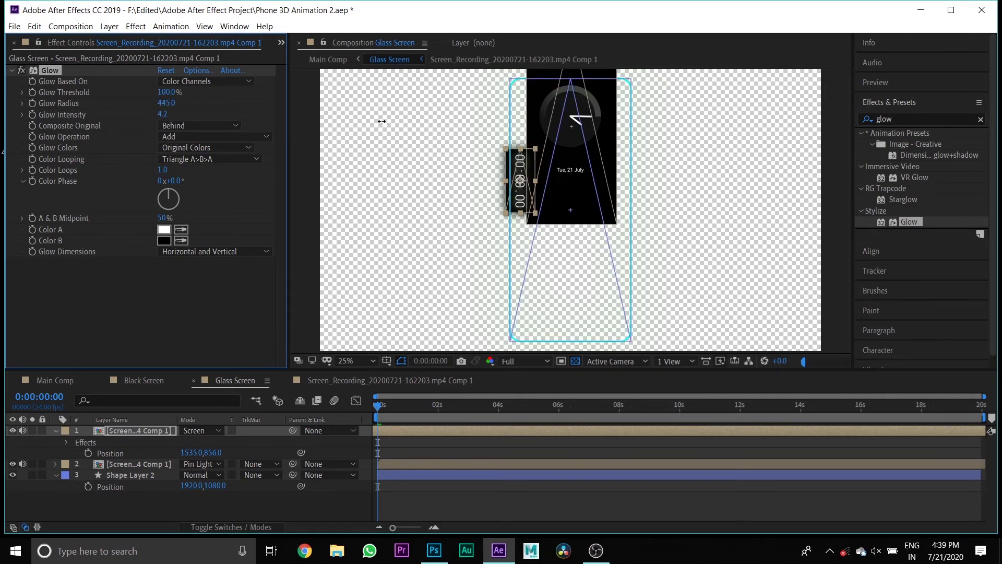
- Apply a Glow effect to the 161605 clock recording layer with threshold 100%, radius 438 and intensity 4.8
left_click_drag(906, 221, 138, 463)
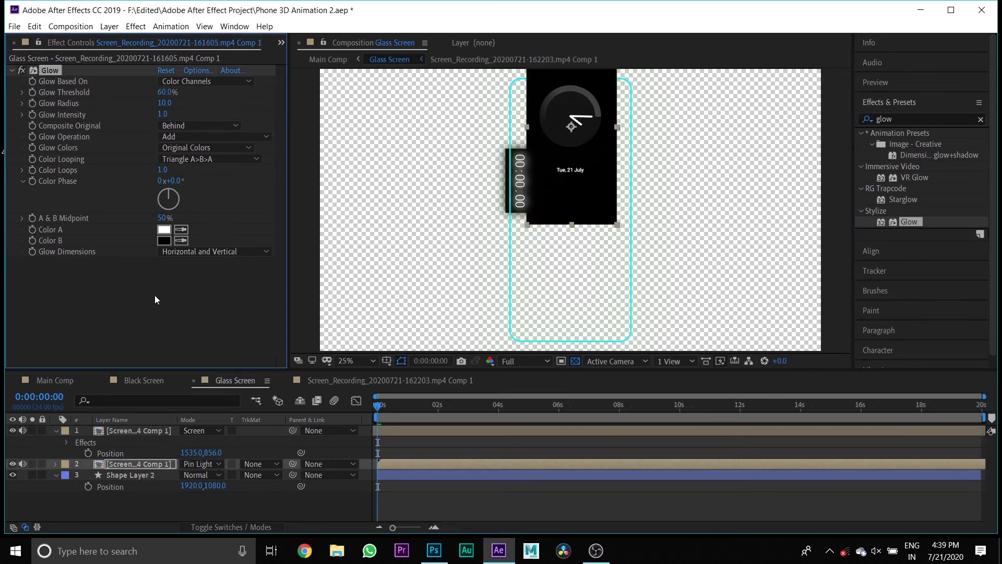
left_click_drag(163, 114, 389, 104)
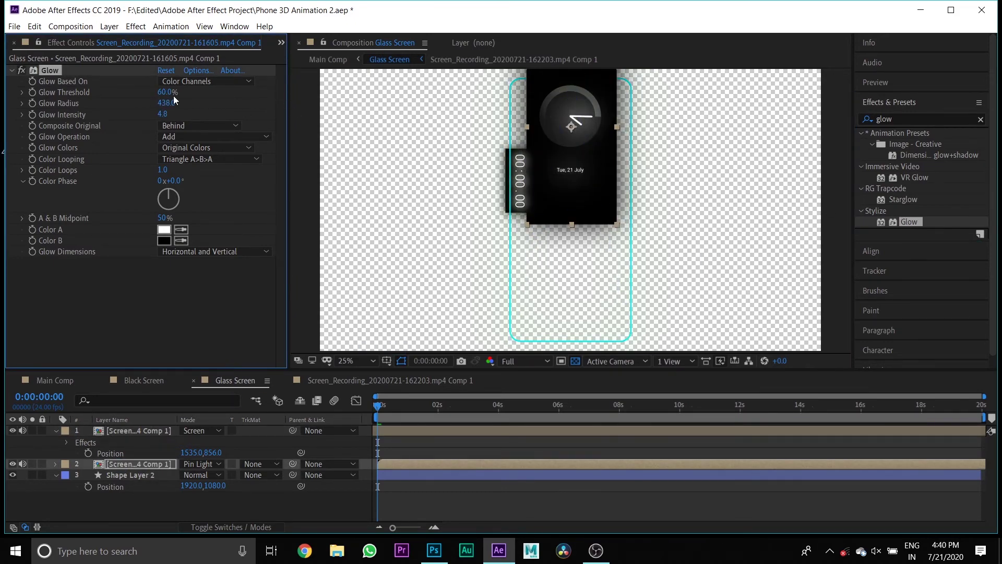
left_click_drag(170, 92, 242, 93)
- Check the glowing clock and stopwatch at several points in time in Glass Screen and the Main Comp
left_click(399, 406)
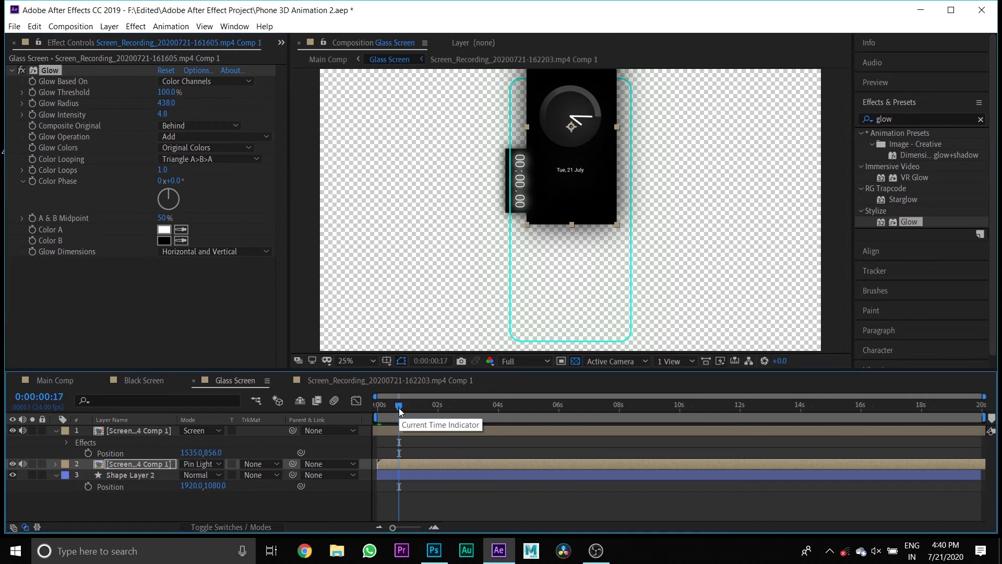
left_click(139, 437)
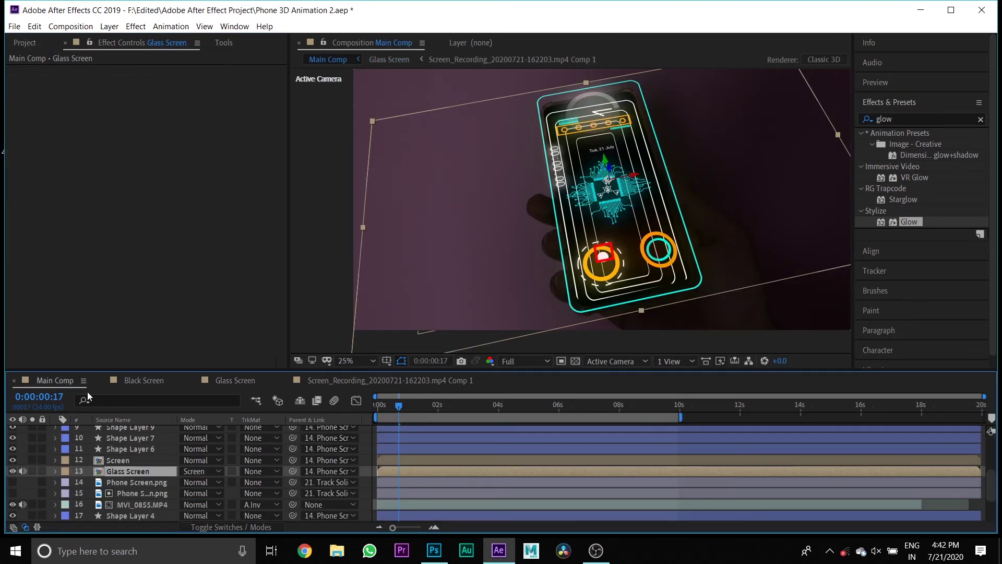
left_click(517, 403)
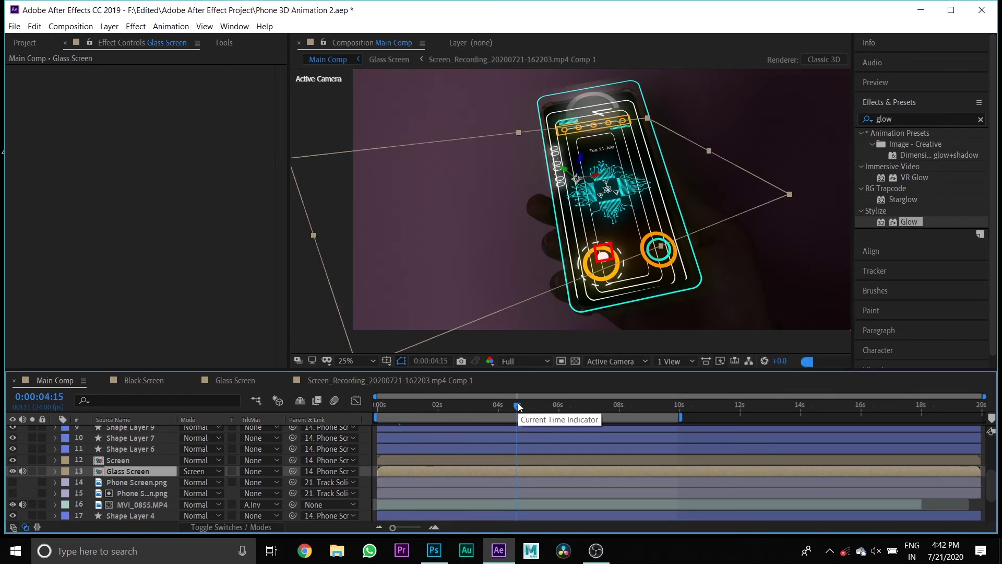
left_click_drag(611, 410, 634, 410)
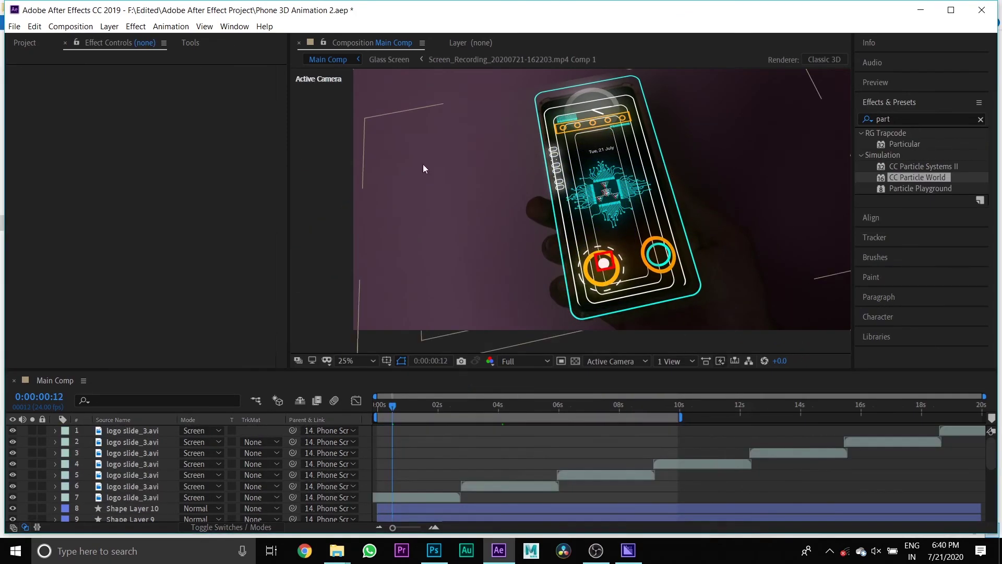
- Export the Main Comp by adding it to the Adobe Media Encoder queue
left_click(12, 27)
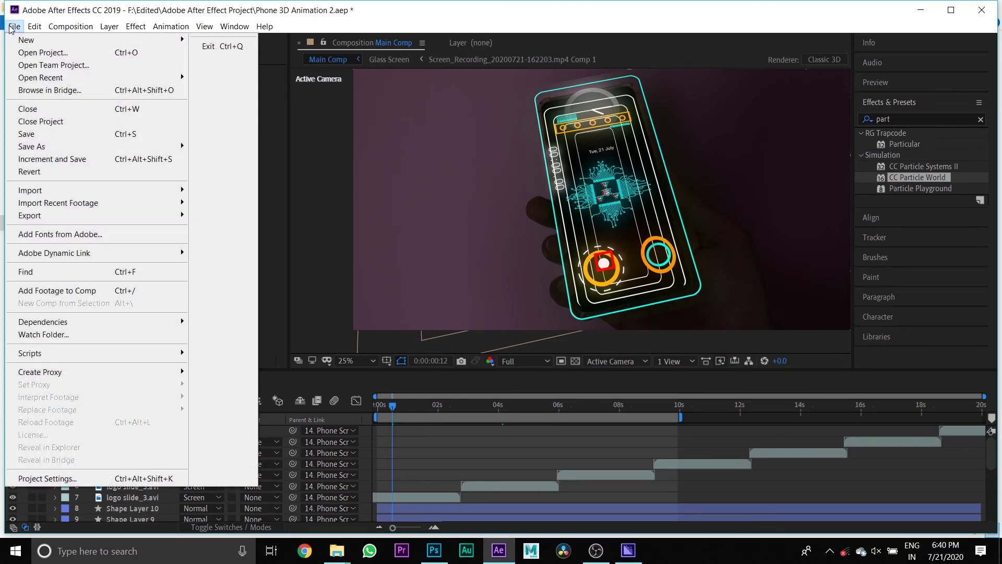
mouse_move(165, 220)
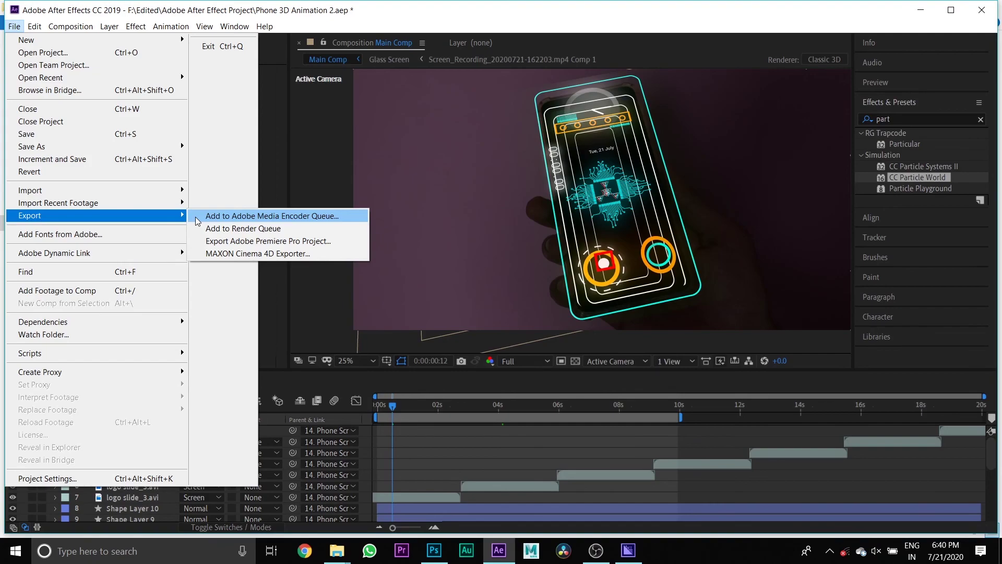
left_click(199, 218)
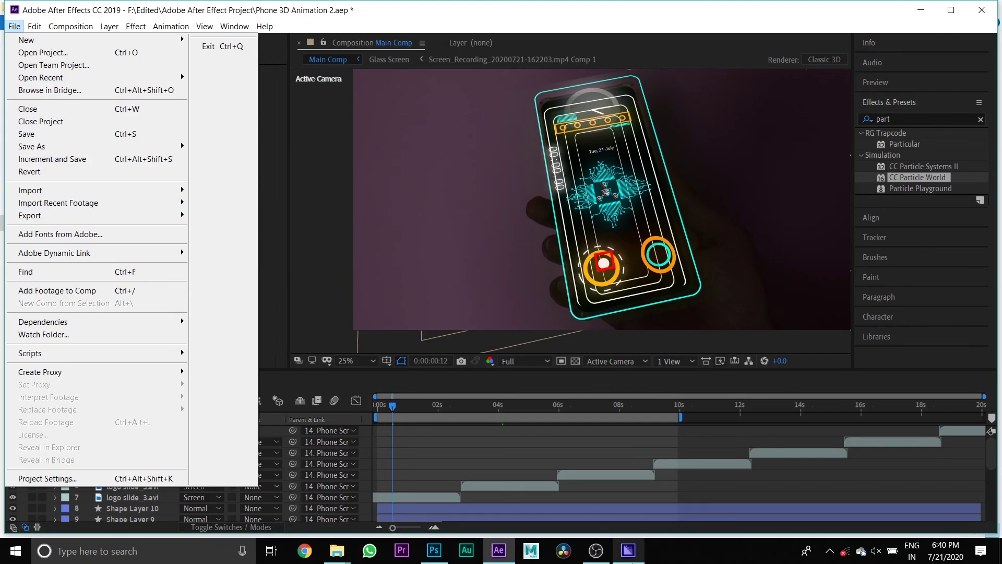